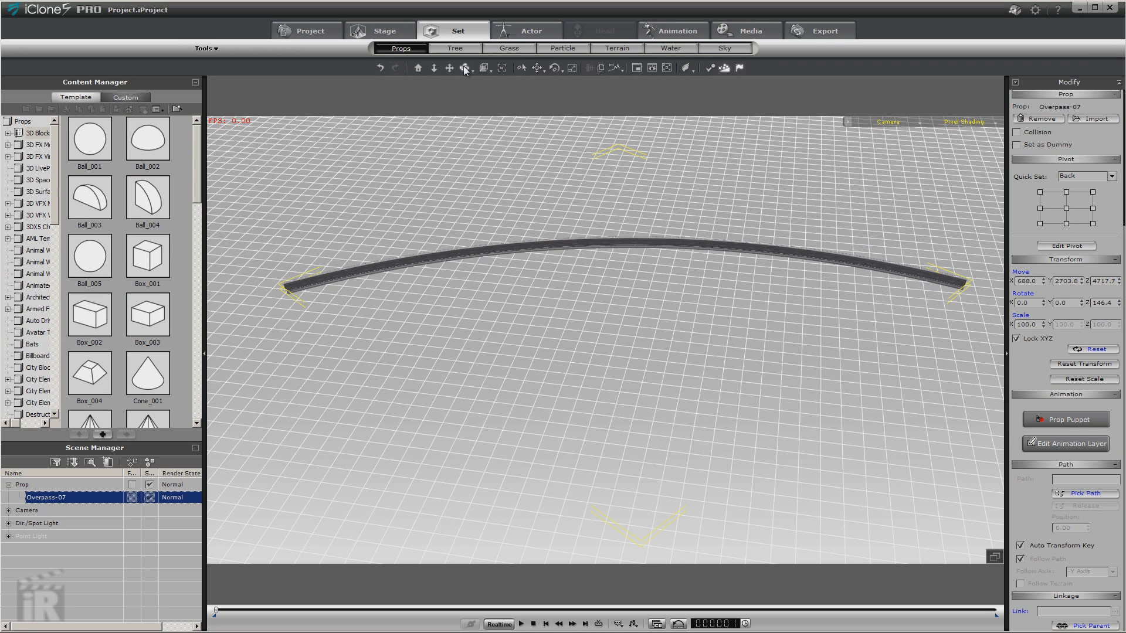
Step: Try drawing a short motion path over the near-left part of the overpass, and delete that path
{"action": "right_click_drag", "start_coordinate": [616, 342], "coordinate": [640, 200]}
{"action": "right_click_drag", "start_coordinate": [634, 308], "coordinate": [565, 357]}
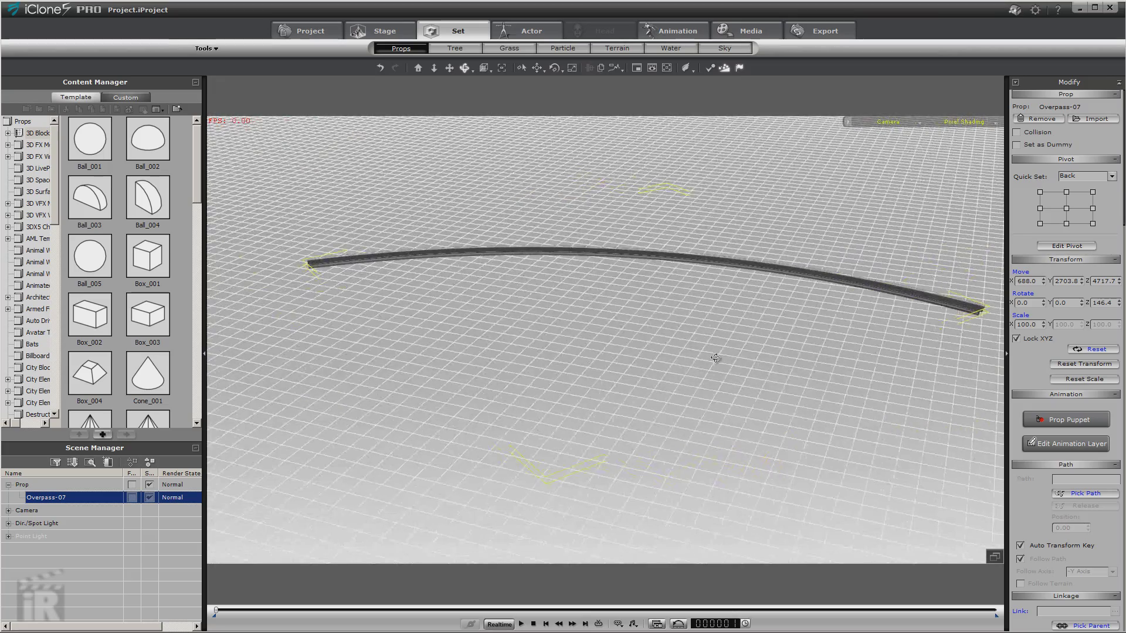
{"action": "right_click_drag", "start_coordinate": [649, 358], "coordinate": [635, 326]}
{"action": "left_click", "coordinate": [680, 31]}
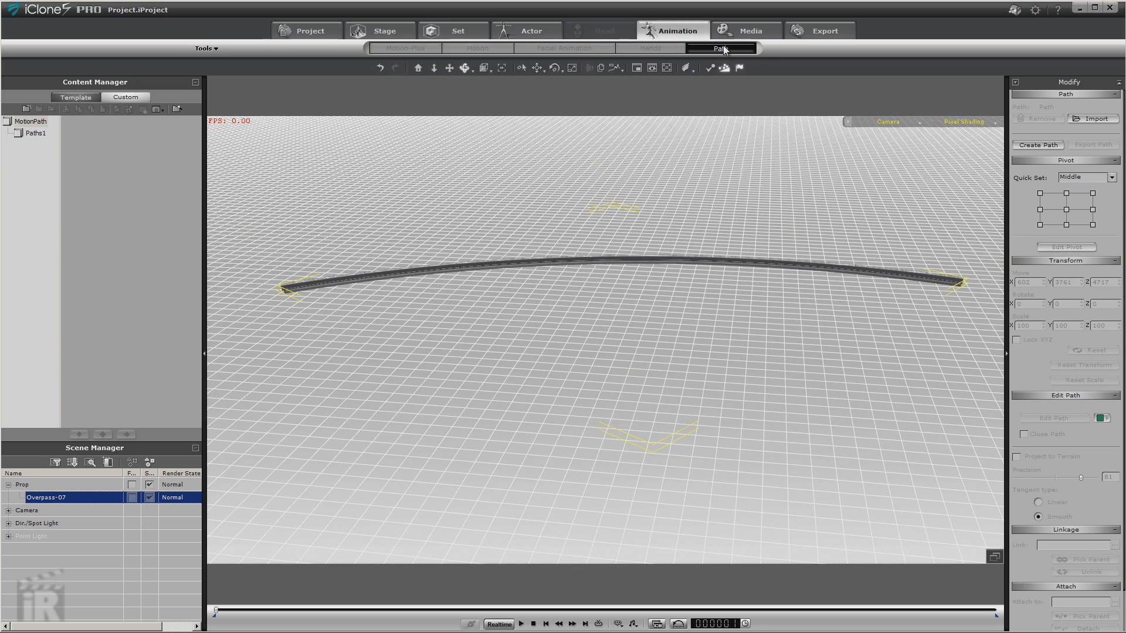
{"action": "left_click", "coordinate": [1043, 141]}
{"action": "left_click", "coordinate": [325, 323]}
{"action": "left_click", "coordinate": [383, 271]}
{"action": "left_click", "coordinate": [434, 277]}
{"action": "left_click", "coordinate": [468, 309]}
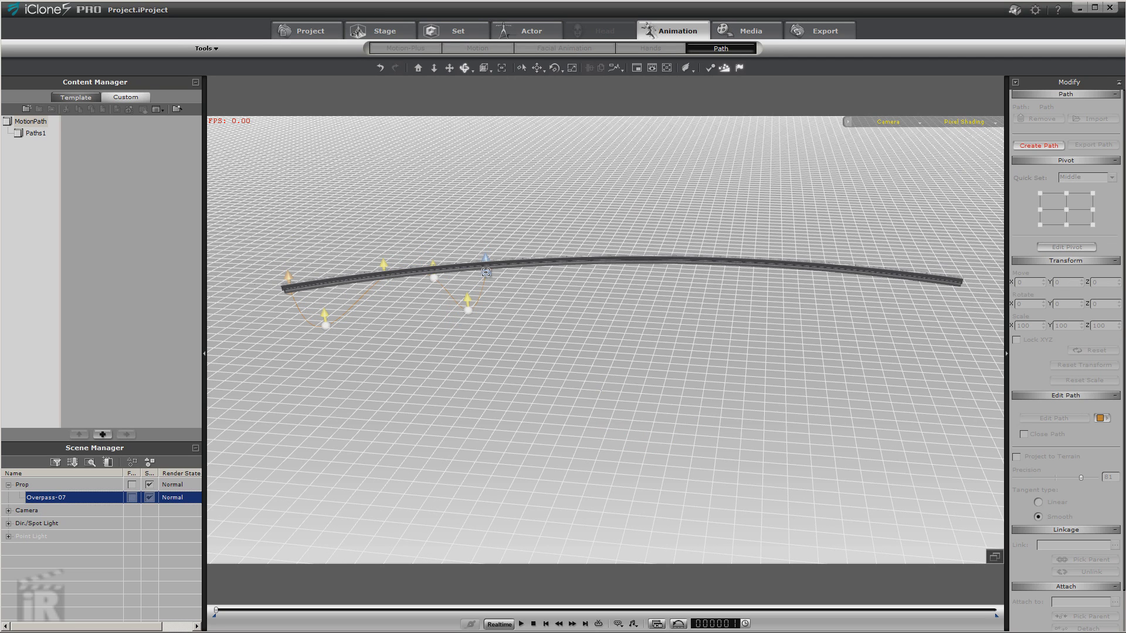
{"action": "right_click", "coordinate": [485, 272]}
{"action": "right_click_drag", "start_coordinate": [599, 176], "coordinate": [607, 278]}
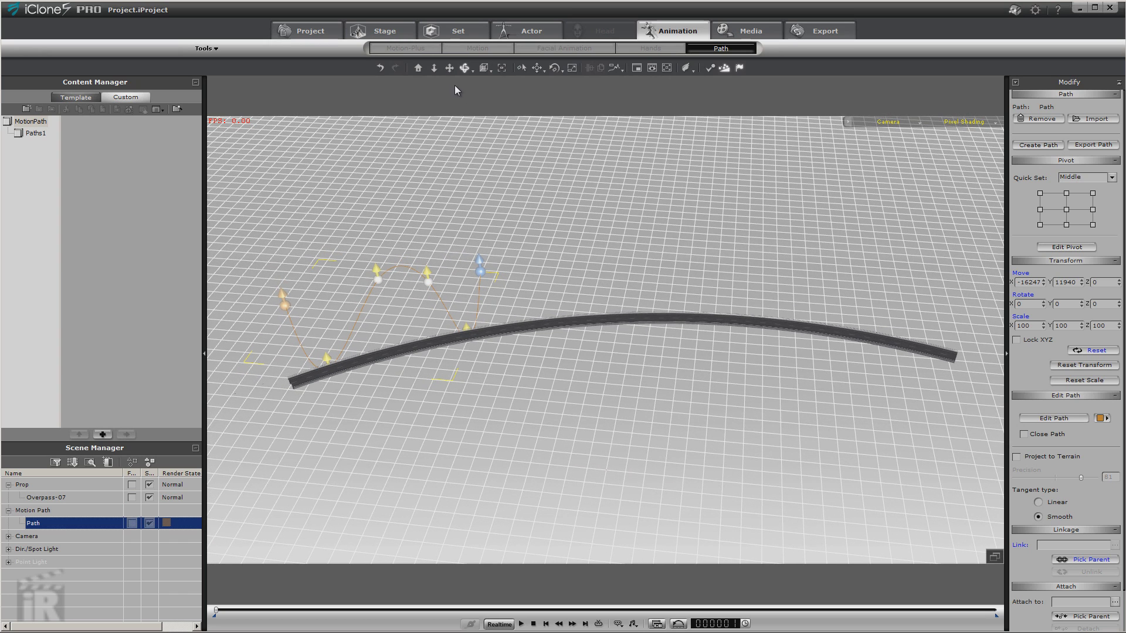
{"action": "key", "text": "Delete"}
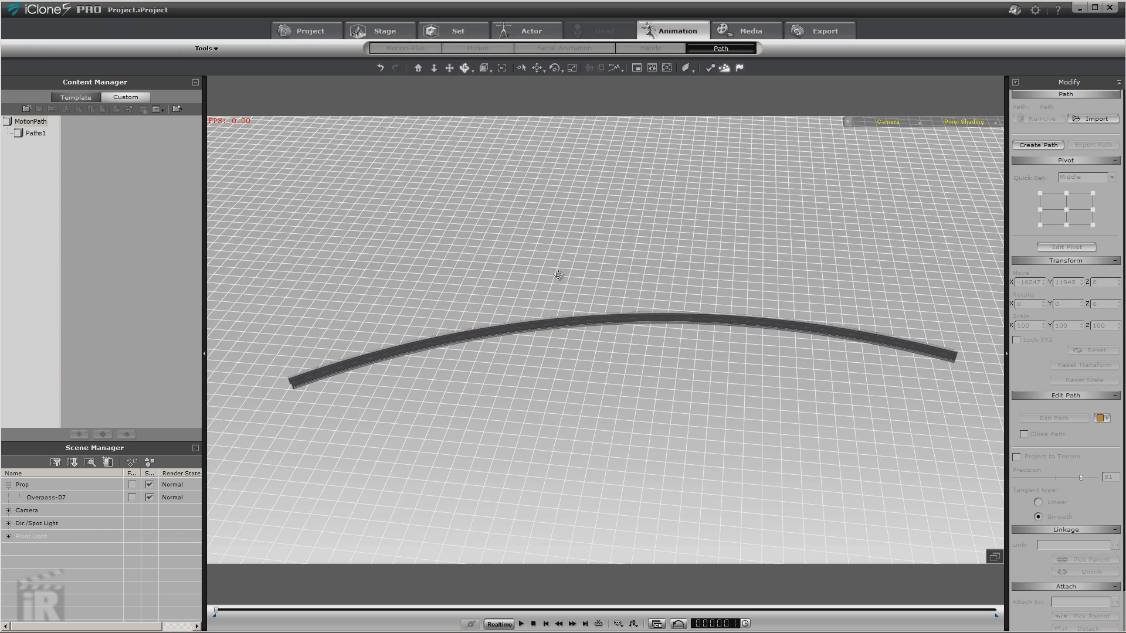
Step: Add the Overpass-07 prop to the terrain
{"action": "left_click", "coordinate": [534, 325]}
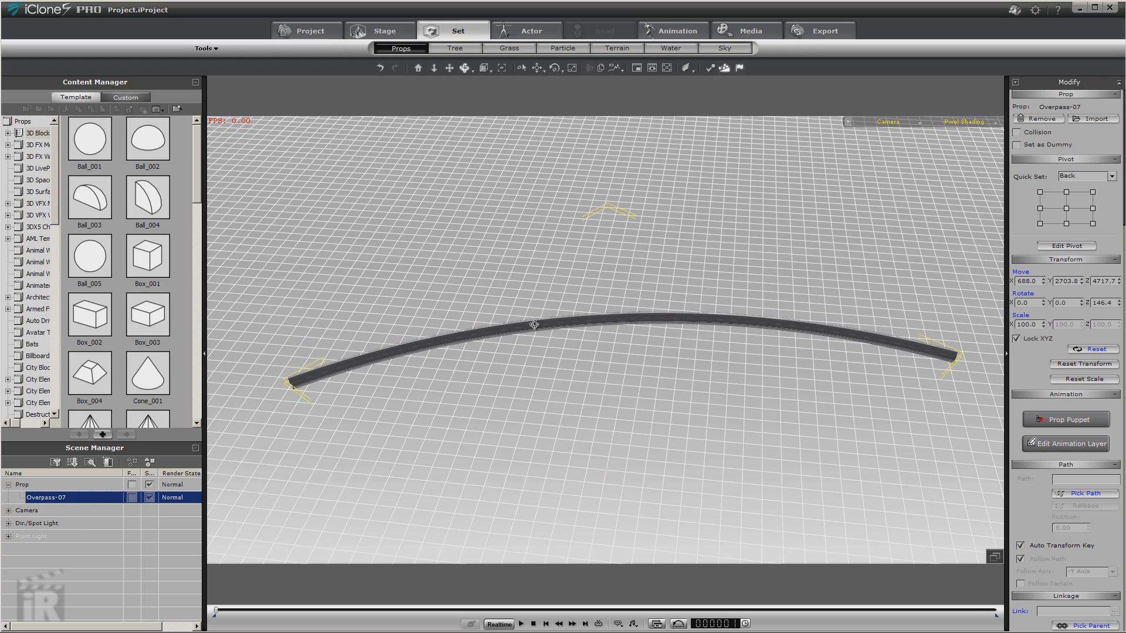
{"action": "right_click", "coordinate": [534, 325]}
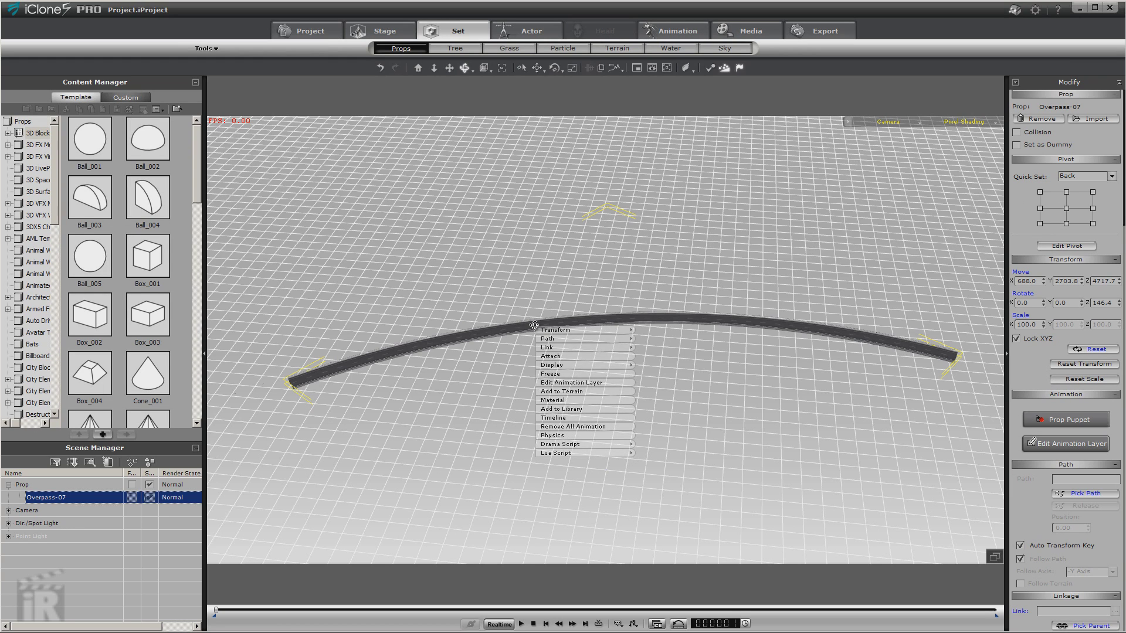
{"action": "left_click", "coordinate": [562, 392]}
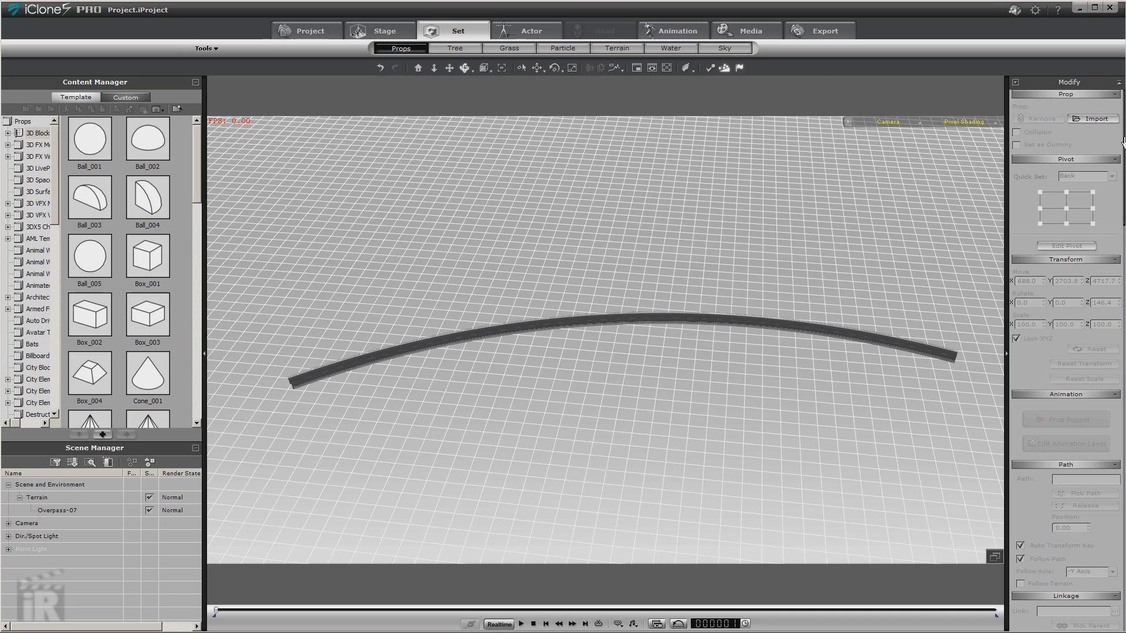
Step: Draw a motion path of eight points along the overpass road surface, starting at its left end and finishing at its right end
{"action": "left_click", "coordinate": [674, 30]}
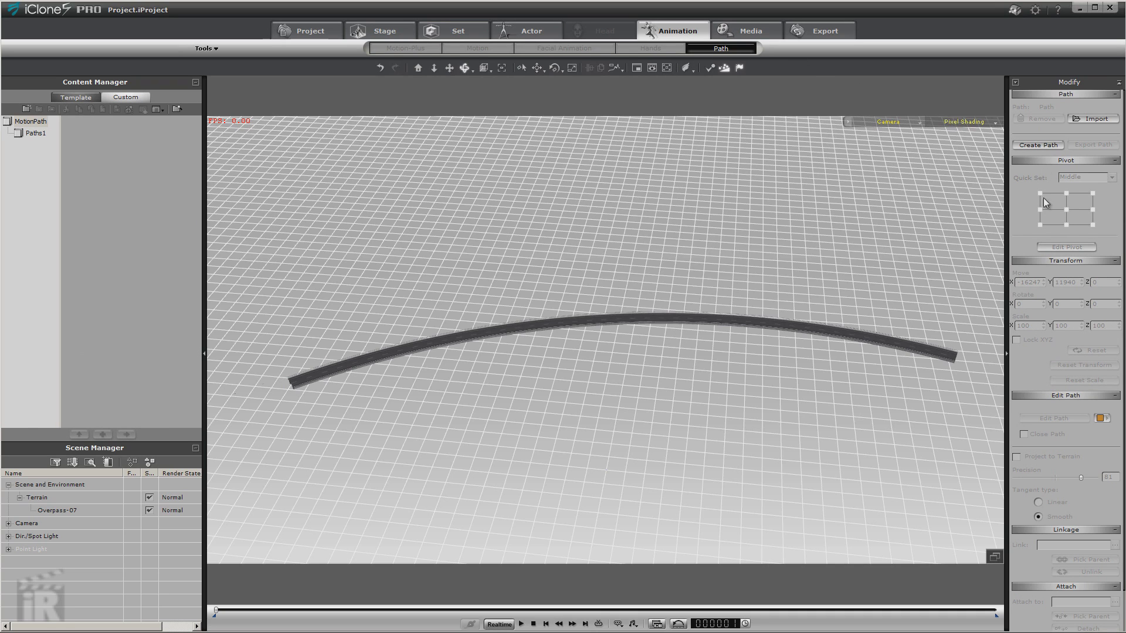
{"action": "left_click", "coordinate": [1031, 145]}
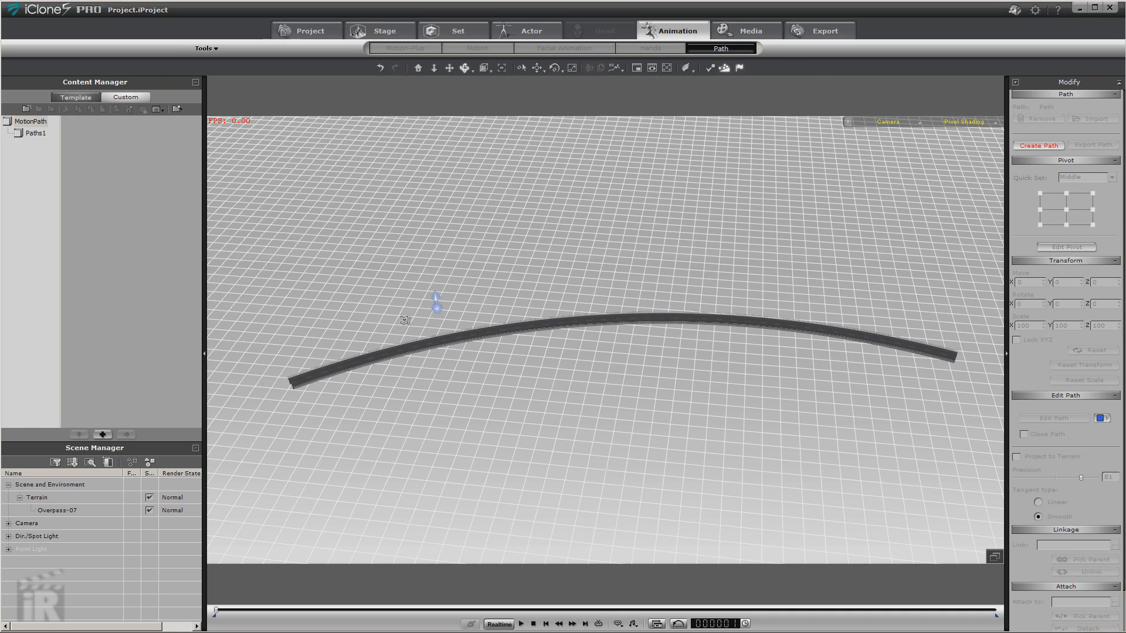
{"action": "left_click", "coordinate": [300, 378]}
{"action": "left_click", "coordinate": [408, 346]}
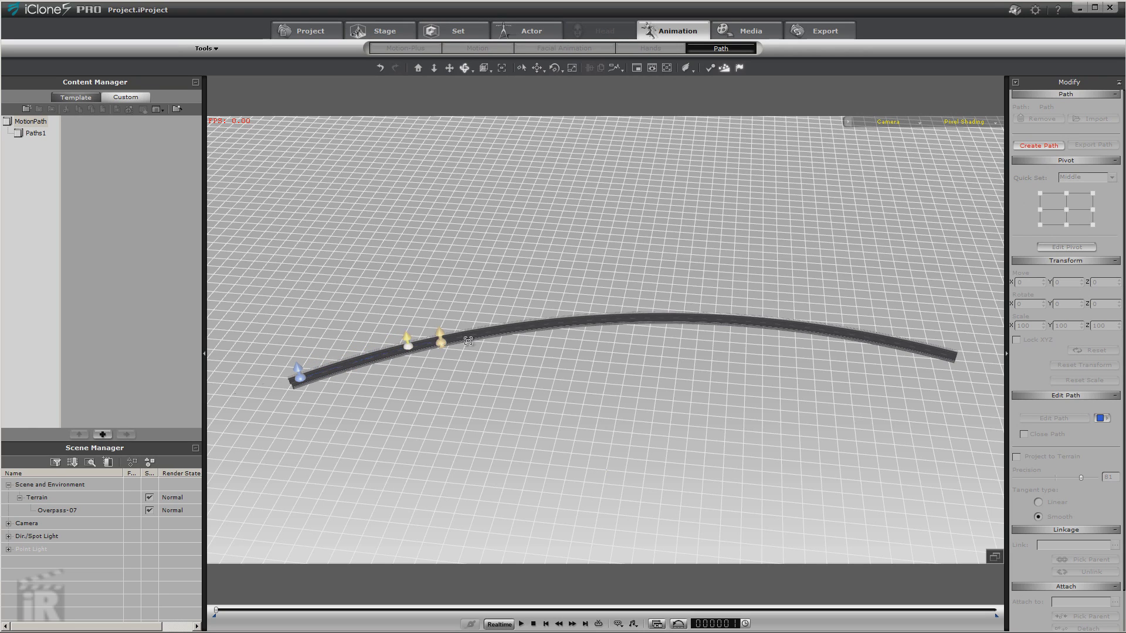
{"action": "left_click", "coordinate": [502, 325]}
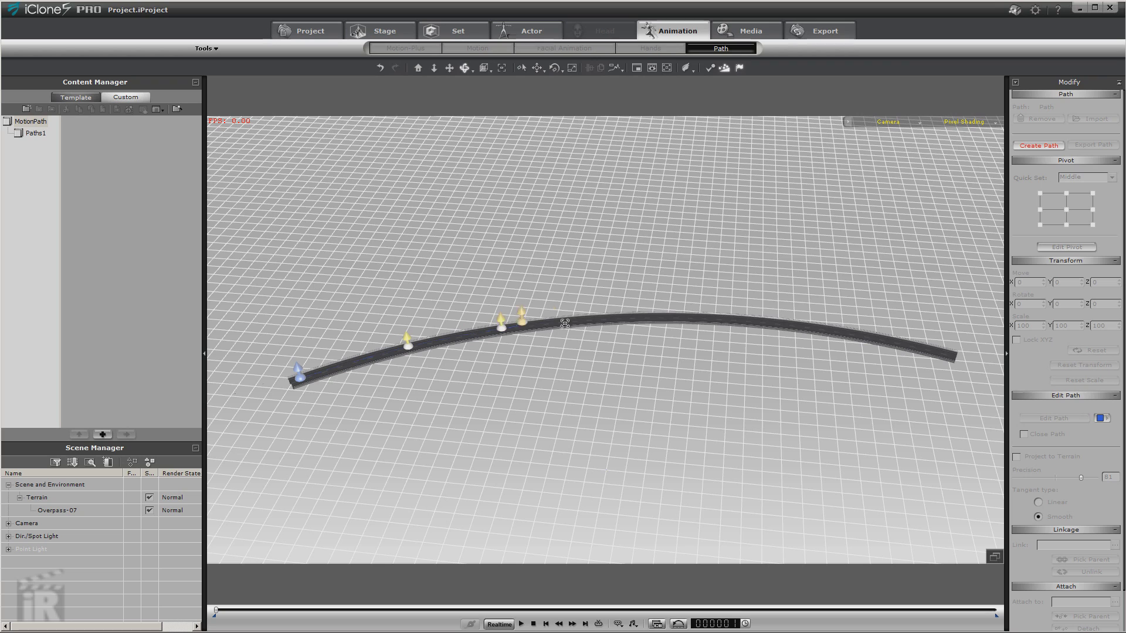
{"action": "left_click", "coordinate": [597, 317]}
{"action": "left_click", "coordinate": [685, 315]}
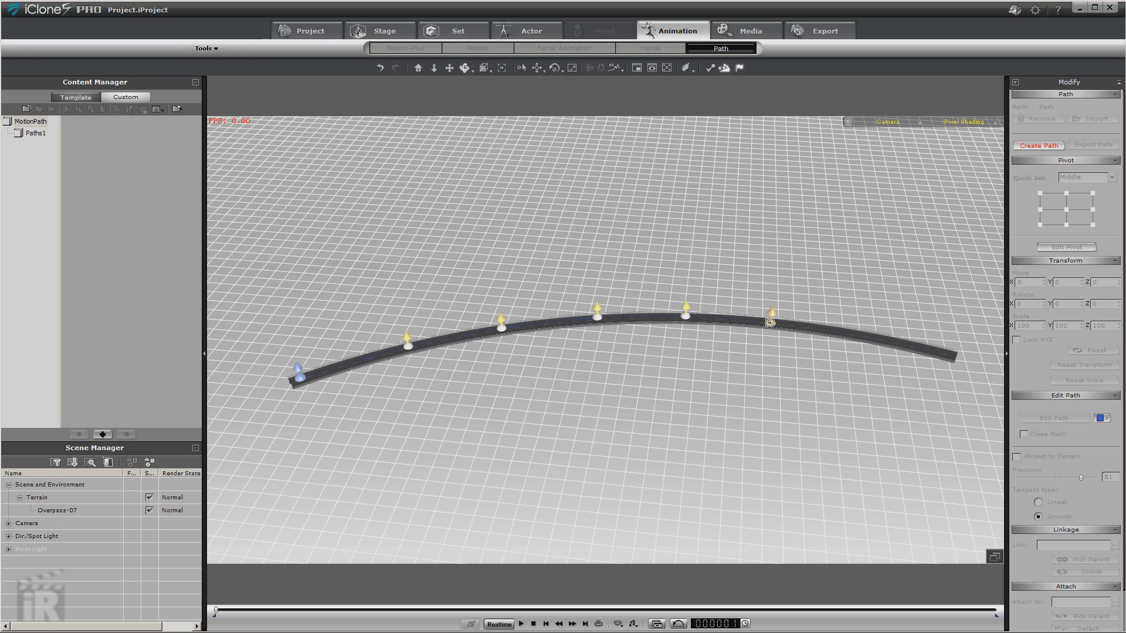
{"action": "left_click", "coordinate": [774, 321]}
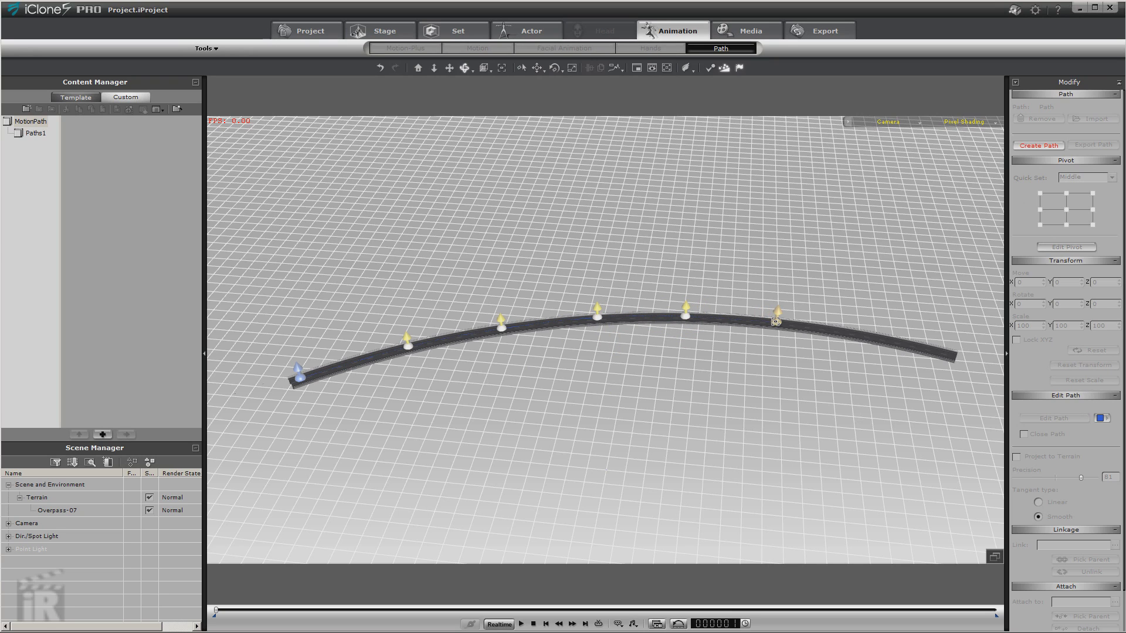
{"action": "left_click", "coordinate": [873, 333]}
{"action": "left_click", "coordinate": [945, 352]}
{"action": "right_click", "coordinate": [945, 351]}
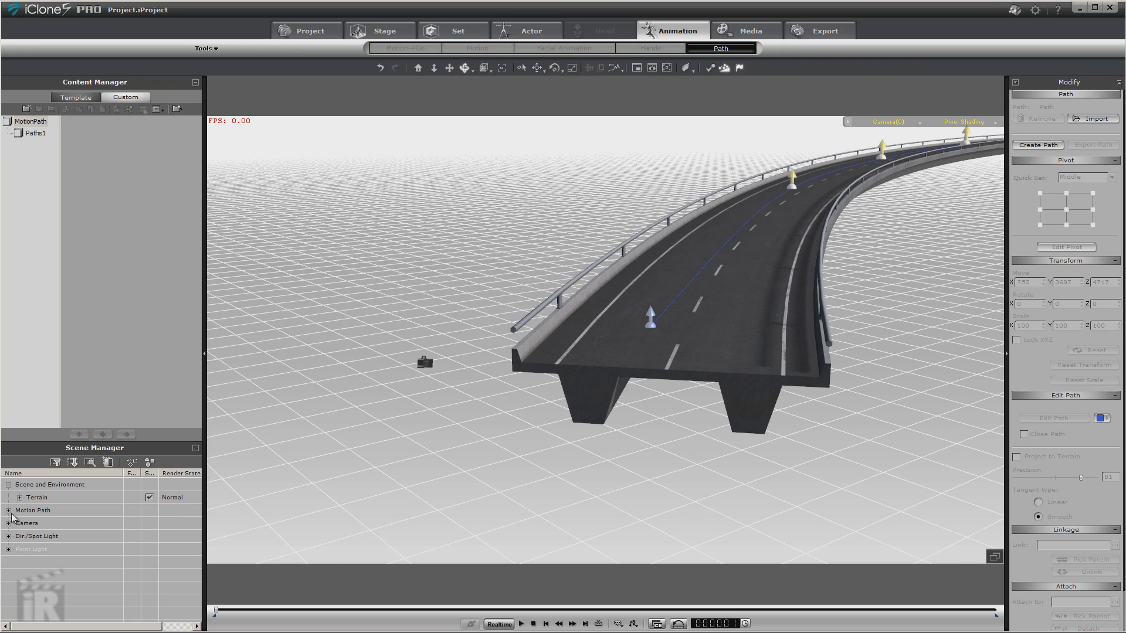
Step: Save the new motion path to the custom path library under the name MotionPath
{"action": "left_click", "coordinate": [8, 510]}
{"action": "left_click", "coordinate": [35, 523]}
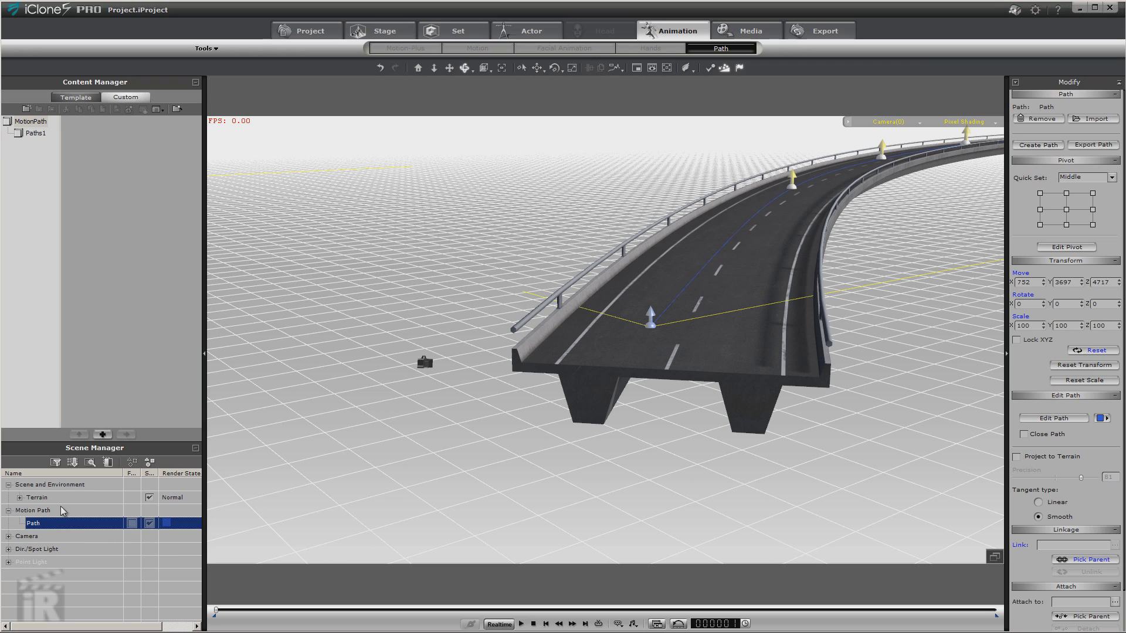
{"action": "left_click", "coordinate": [103, 434]}
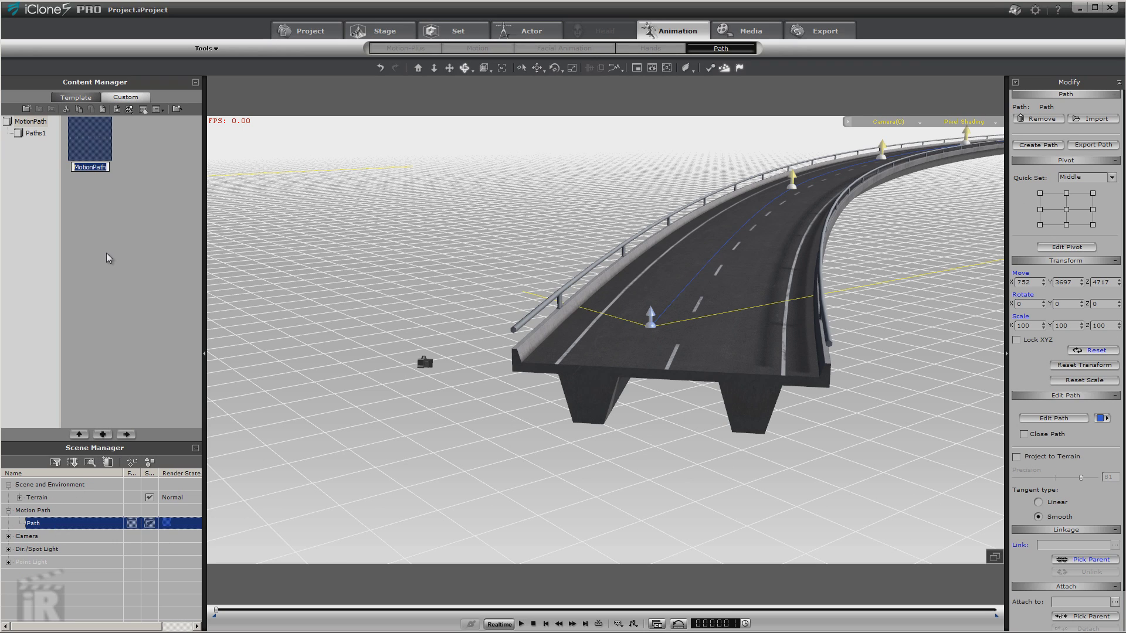
{"action": "left_click", "coordinate": [106, 252]}
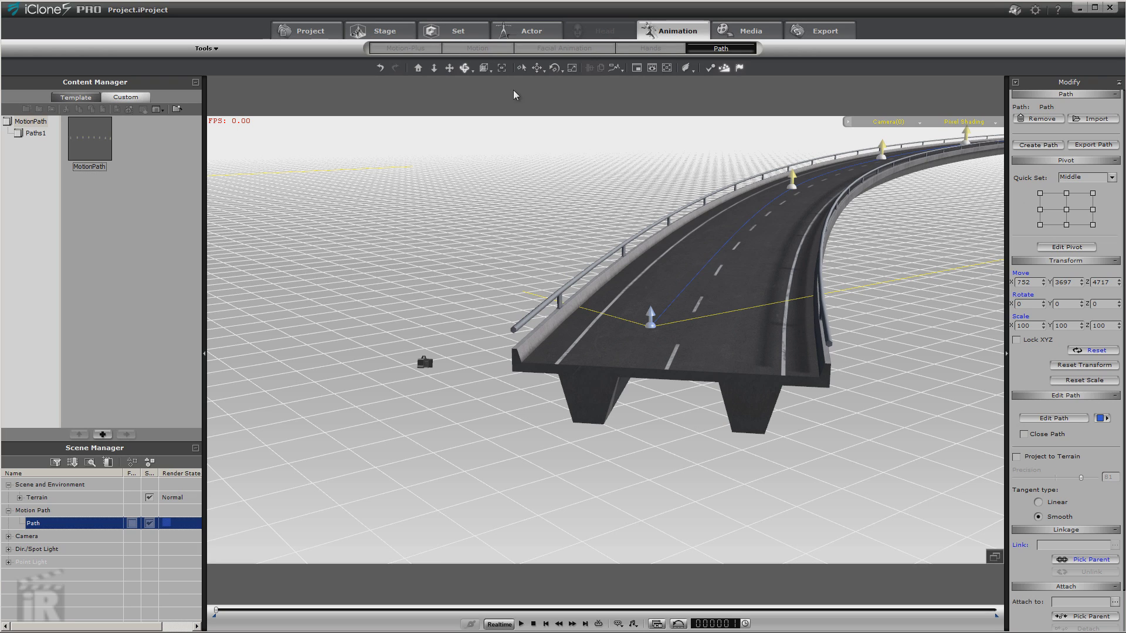
Step: Add the Box_001 block prop and attach it to the motion path's starting point
{"action": "left_click", "coordinate": [454, 32]}
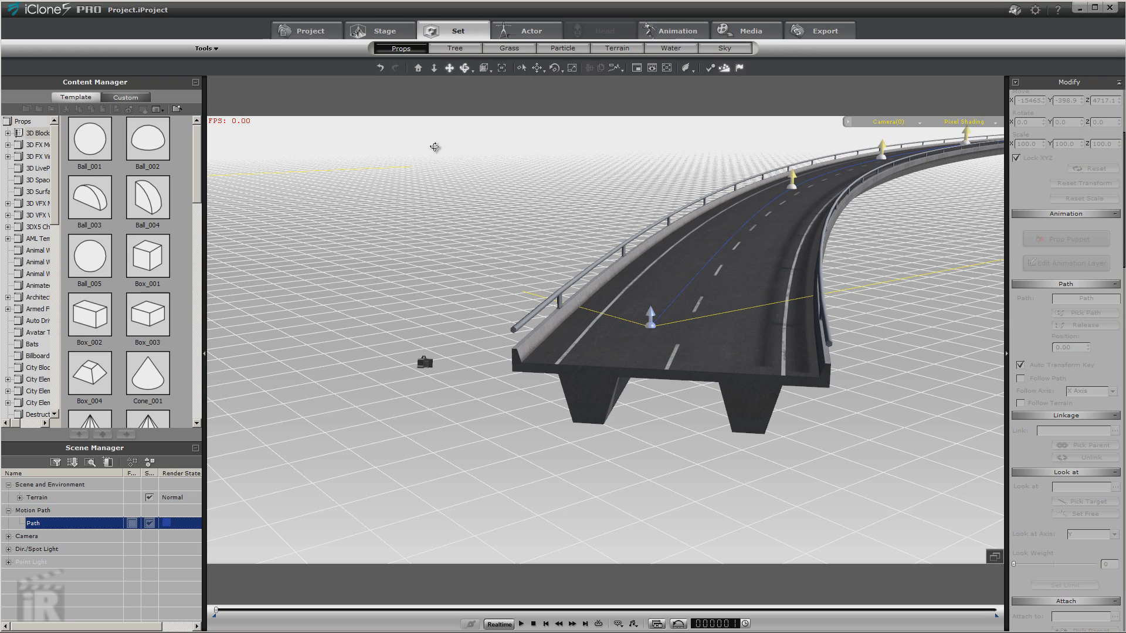
{"action": "double_click", "coordinate": [156, 258]}
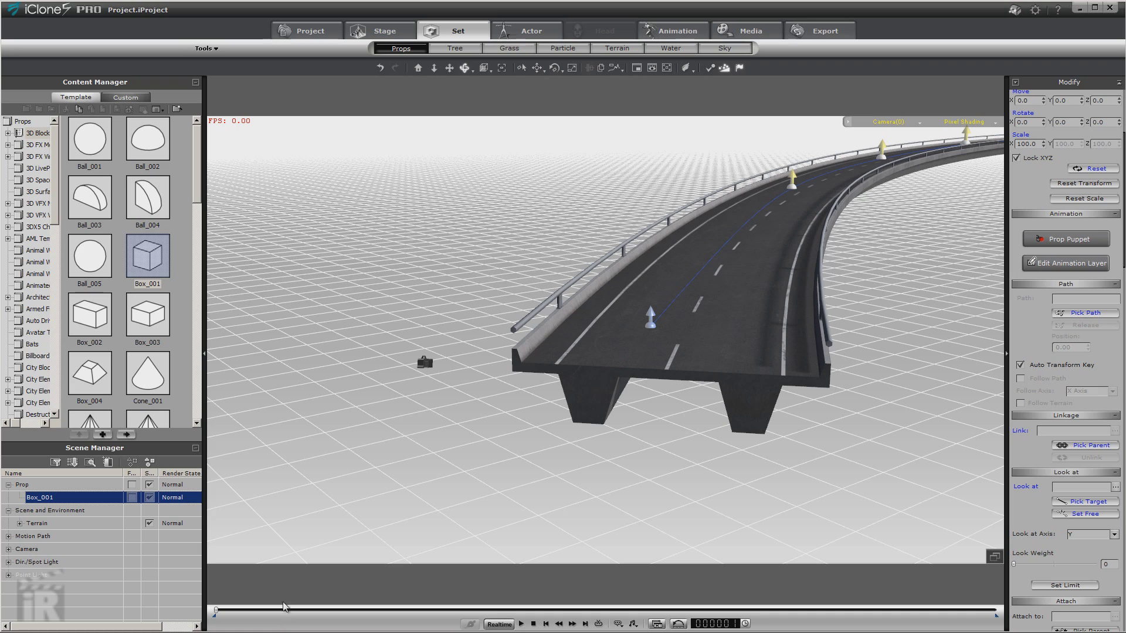
{"action": "left_click", "coordinate": [1085, 316]}
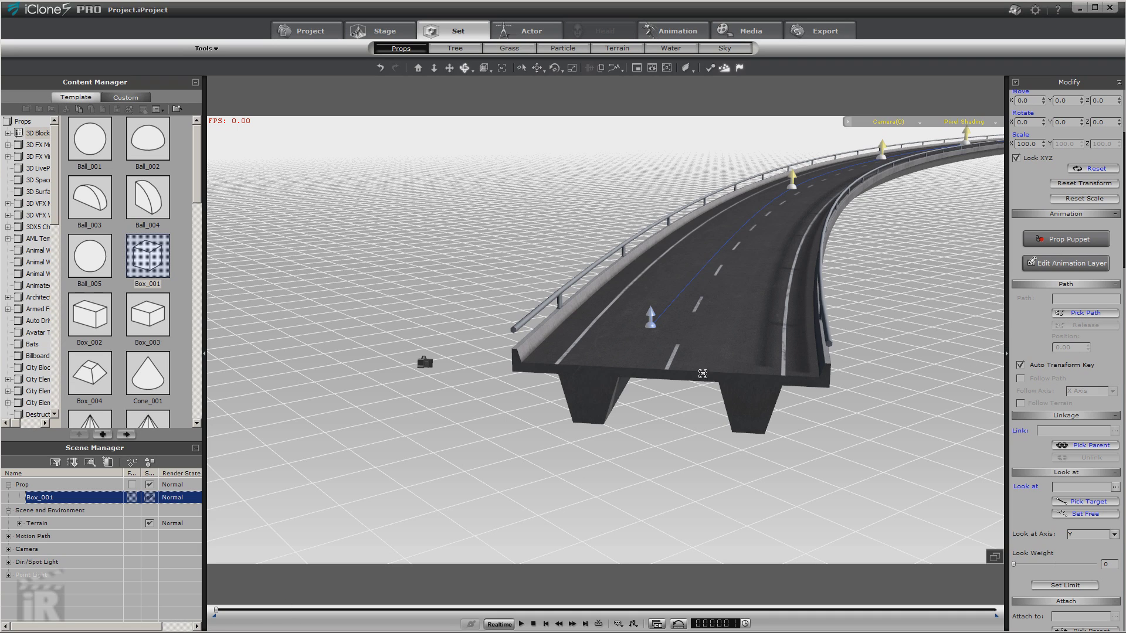
{"action": "left_click", "coordinate": [651, 321]}
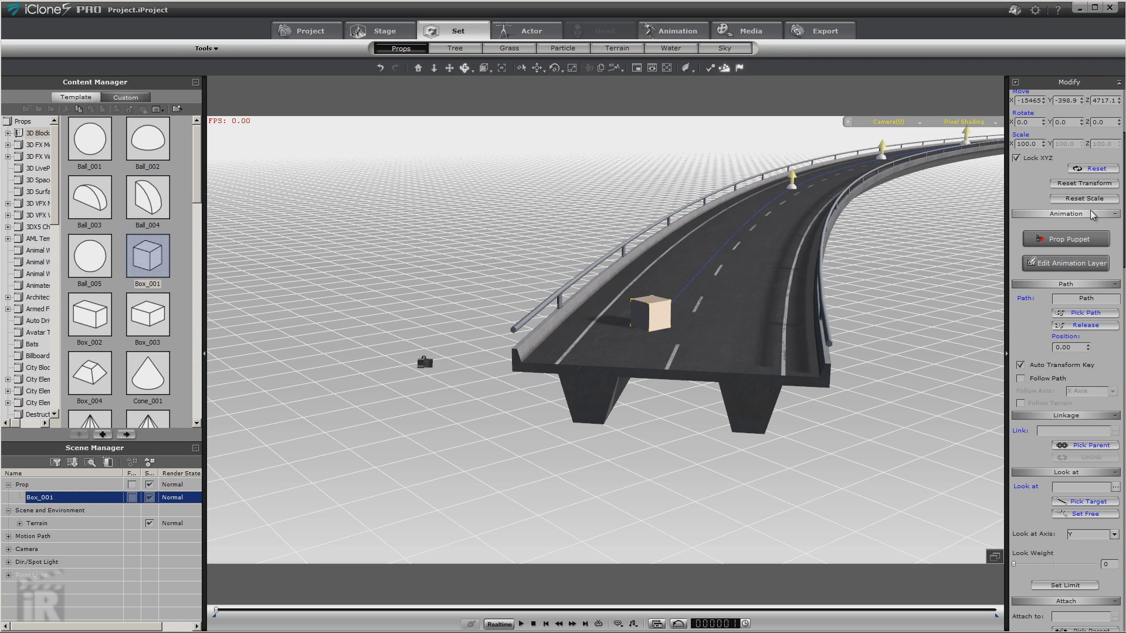
Step: Load the blue image from the colors folder as the box's diffuse texture
{"action": "scroll", "coordinate": [1122, 217], "scroll_direction": "up", "scroll_amount": 3}
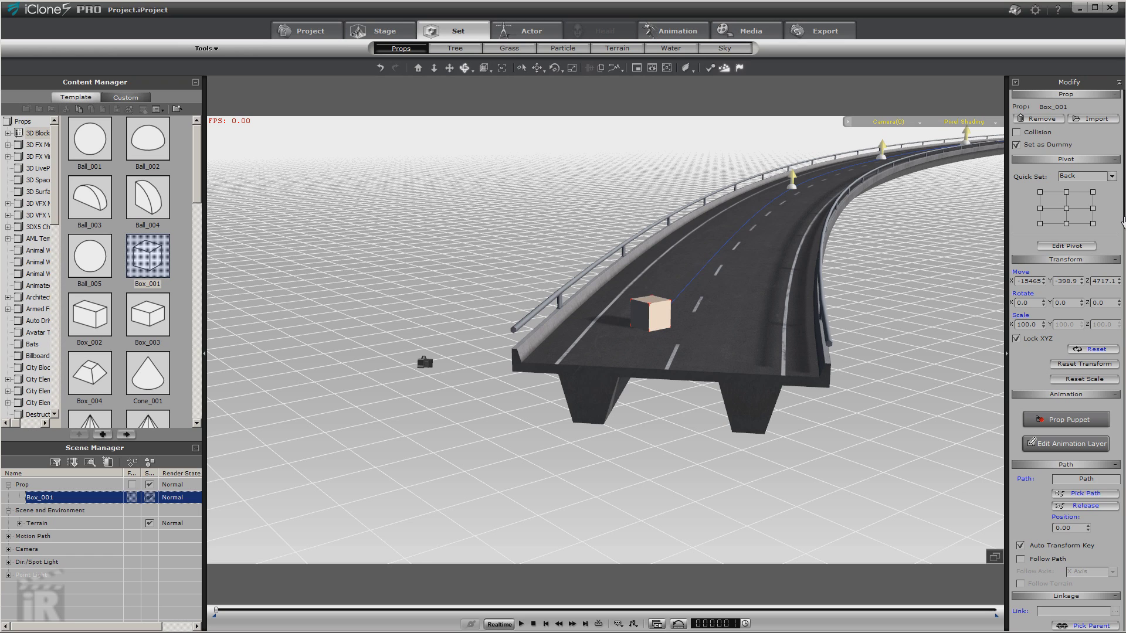
{"action": "left_click_drag", "start_coordinate": [1122, 222], "coordinate": [1123, 489]}
{"action": "double_click", "coordinate": [1030, 329]}
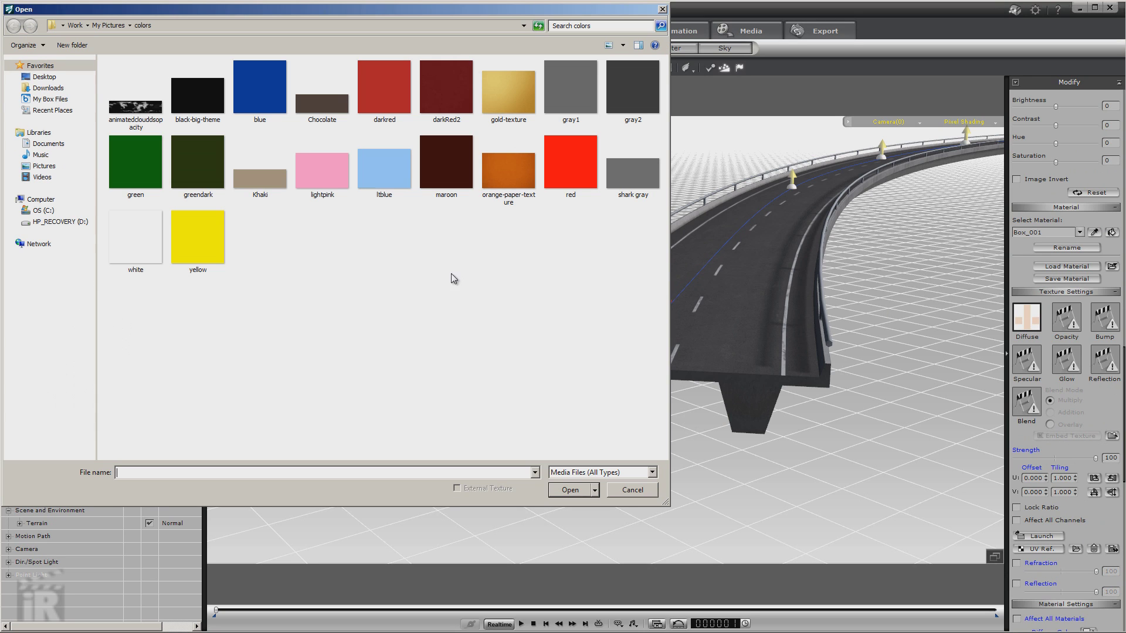
{"action": "double_click", "coordinate": [262, 92]}
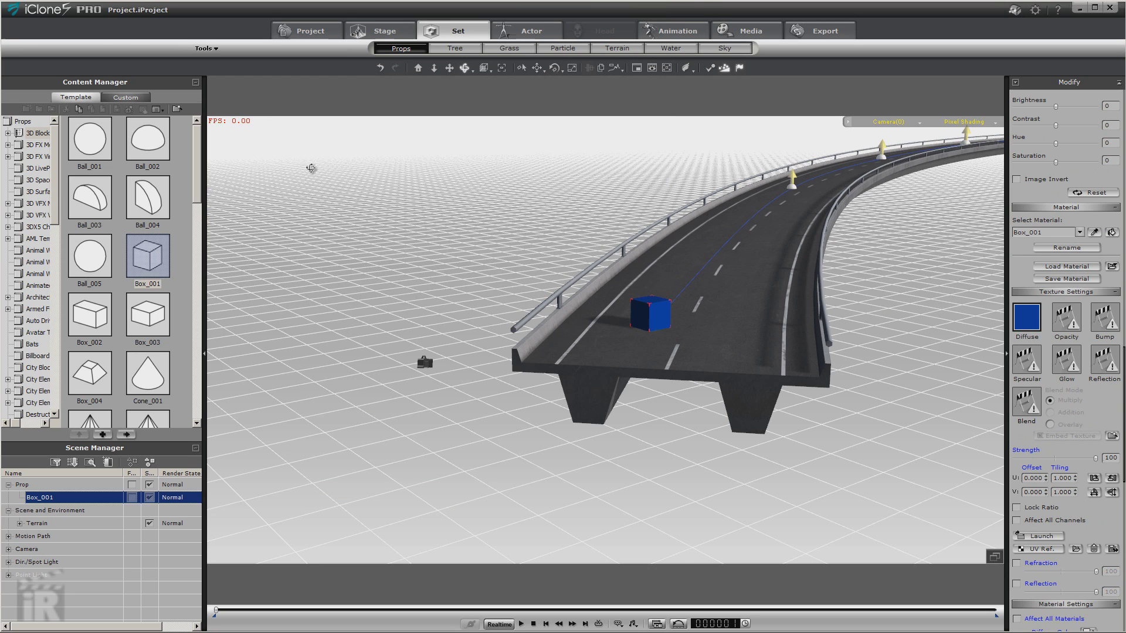
Step: Give the box an orange-yellow glow texture and use Reflection03 as its reflection texture
{"action": "double_click", "coordinate": [1068, 359]}
{"action": "double_click", "coordinate": [202, 233]}
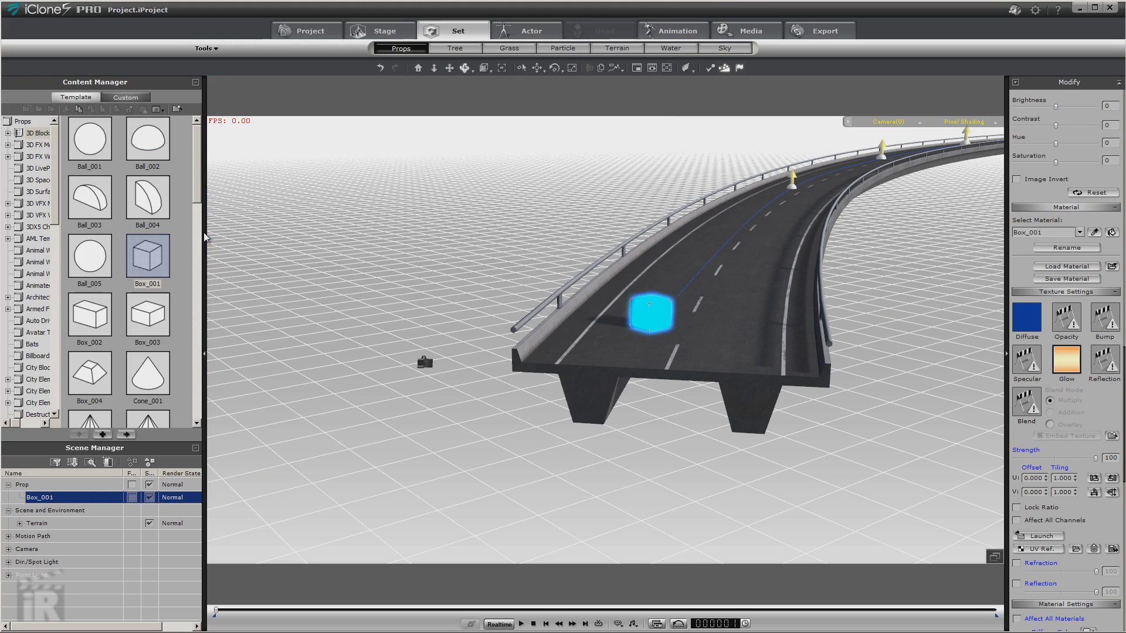
{"action": "double_click", "coordinate": [1106, 362]}
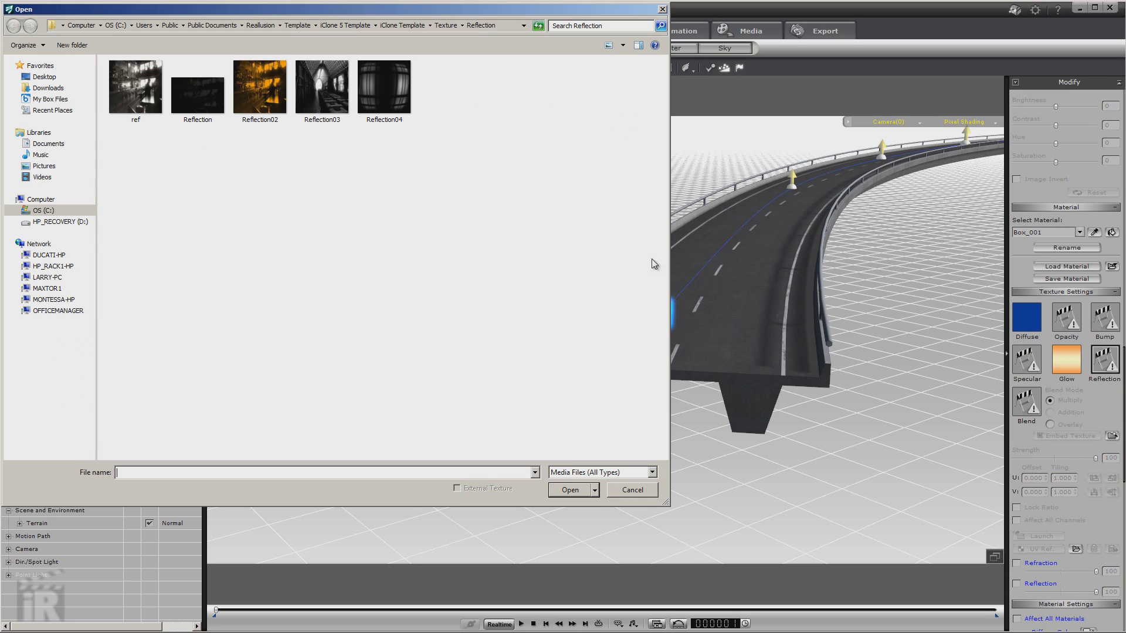
{"action": "double_click", "coordinate": [324, 97]}
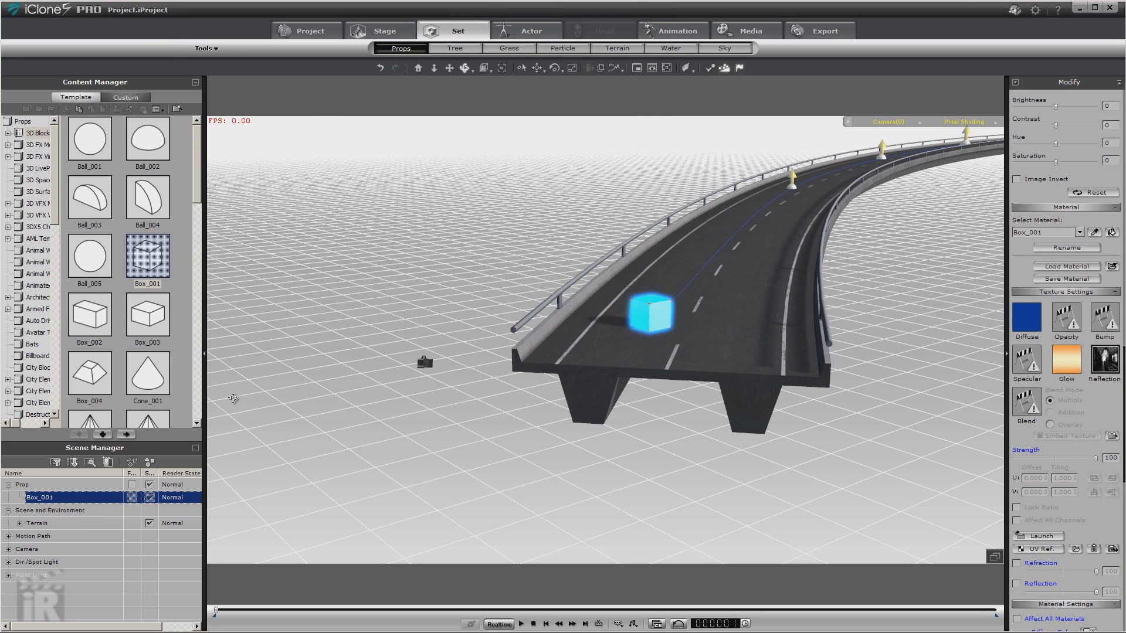
Step: Switch the viewport from Camera(0) to the overview Camera and move the timeline to frame 1800
{"action": "left_click", "coordinate": [920, 121]}
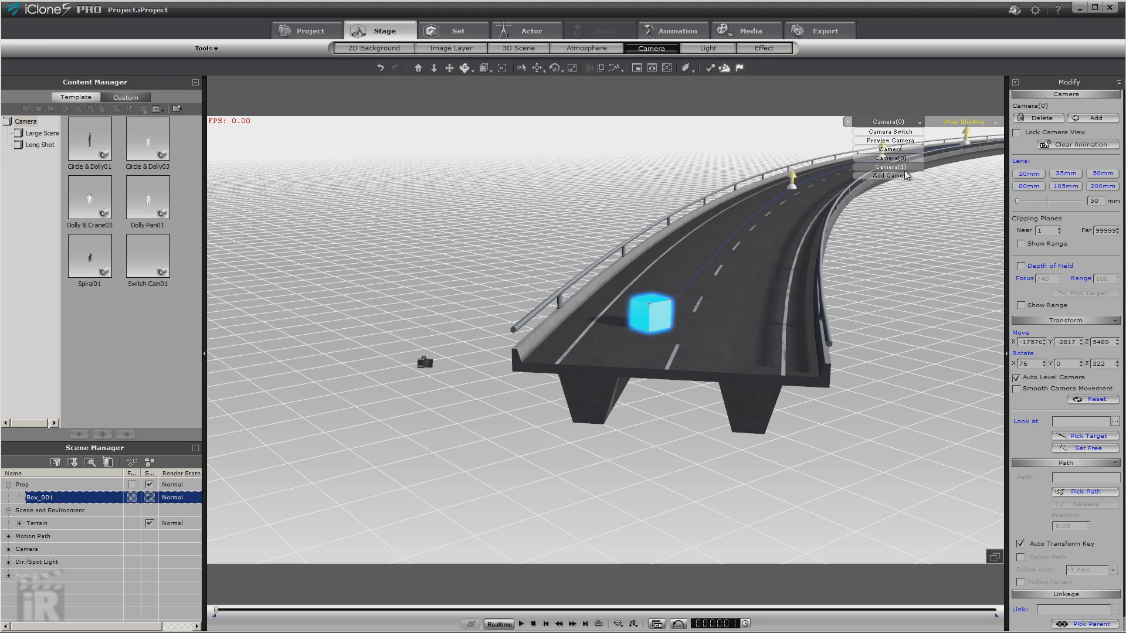
{"action": "left_click", "coordinate": [913, 124]}
{"action": "left_click", "coordinate": [911, 149]}
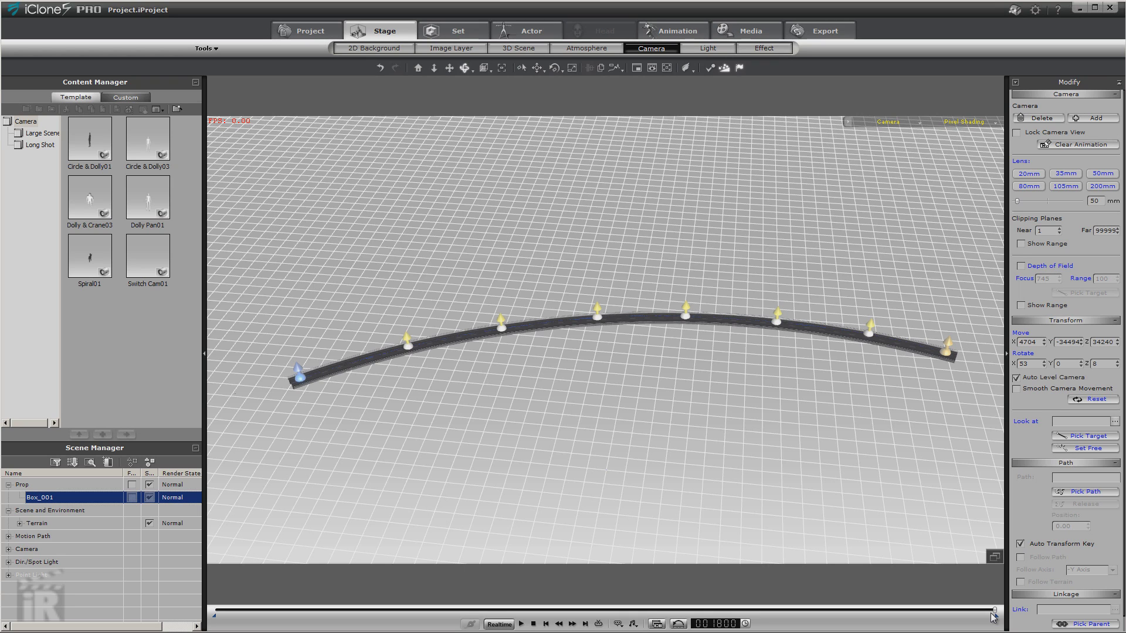
Step: Rename the Box_001 prop as Blue Box
{"action": "left_click", "coordinate": [37, 498]}
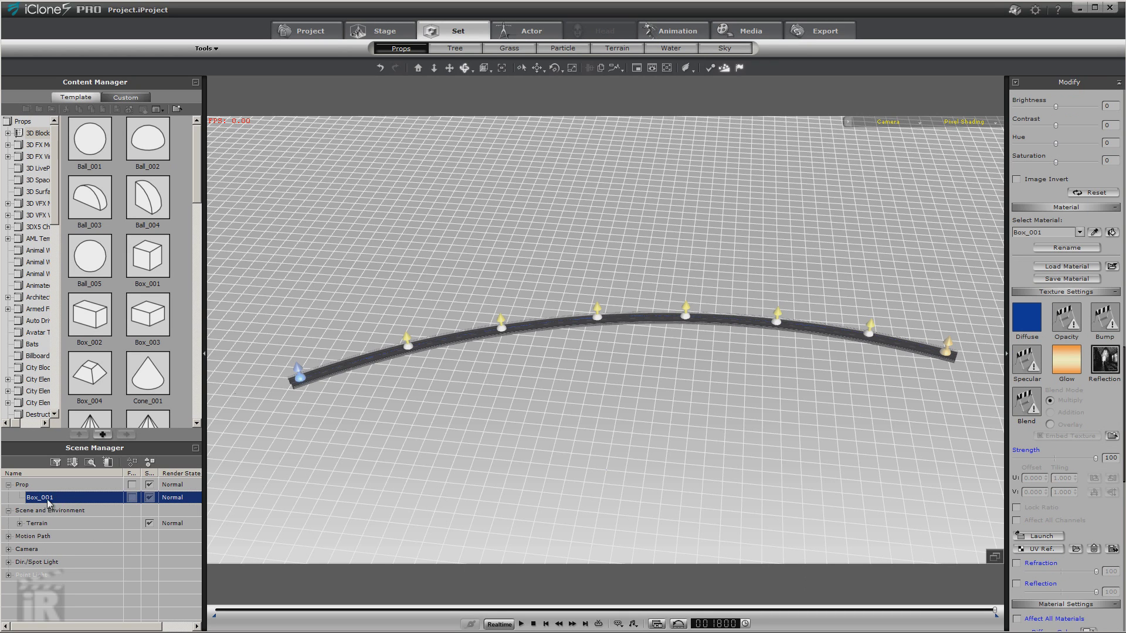
{"action": "left_click", "coordinate": [47, 497]}
{"action": "type", "text": "Blue Box"}
{"action": "key", "text": "Return"}
Step: Key the Blue Box at the motion path's end point on frame 1800 and return the timeline to the first frame
{"action": "scroll", "coordinate": [1123, 366], "scroll_direction": "down", "scroll_amount": 10}
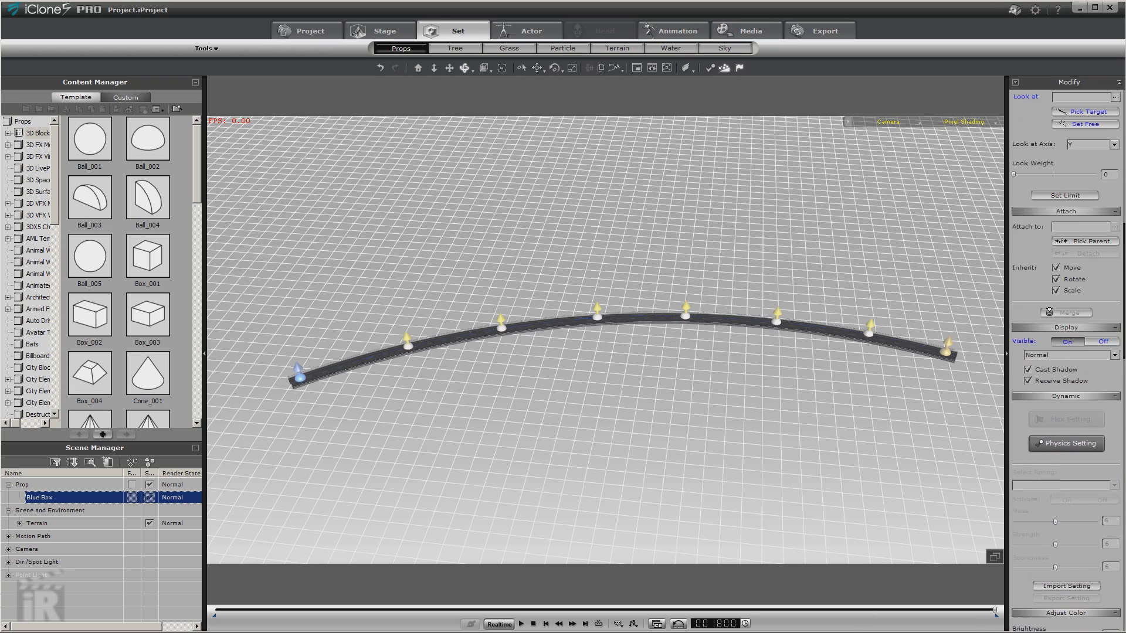
{"action": "scroll", "coordinate": [1123, 269], "scroll_direction": "up", "scroll_amount": 5}
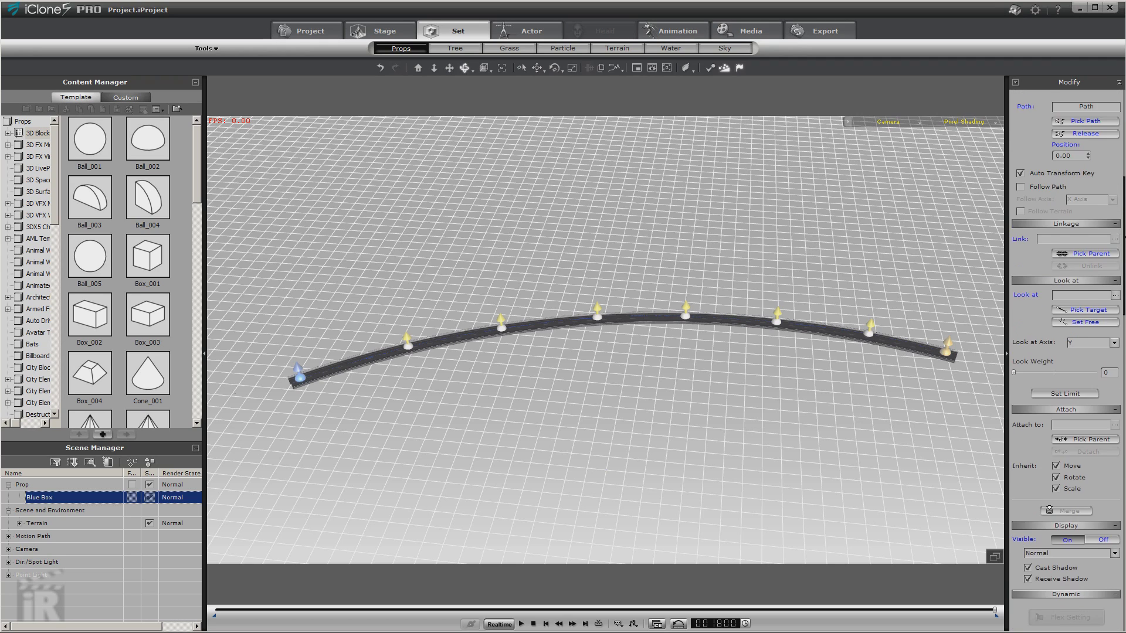
{"action": "left_click", "coordinate": [1085, 242]}
{"action": "left_click", "coordinate": [946, 352]}
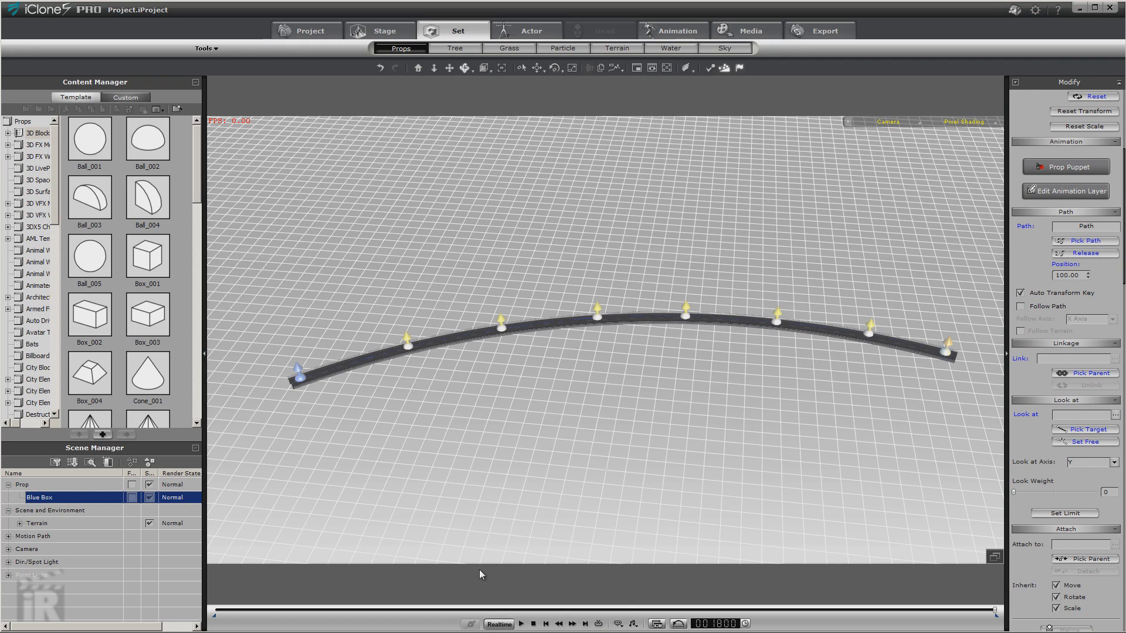
{"action": "left_click", "coordinate": [545, 624]}
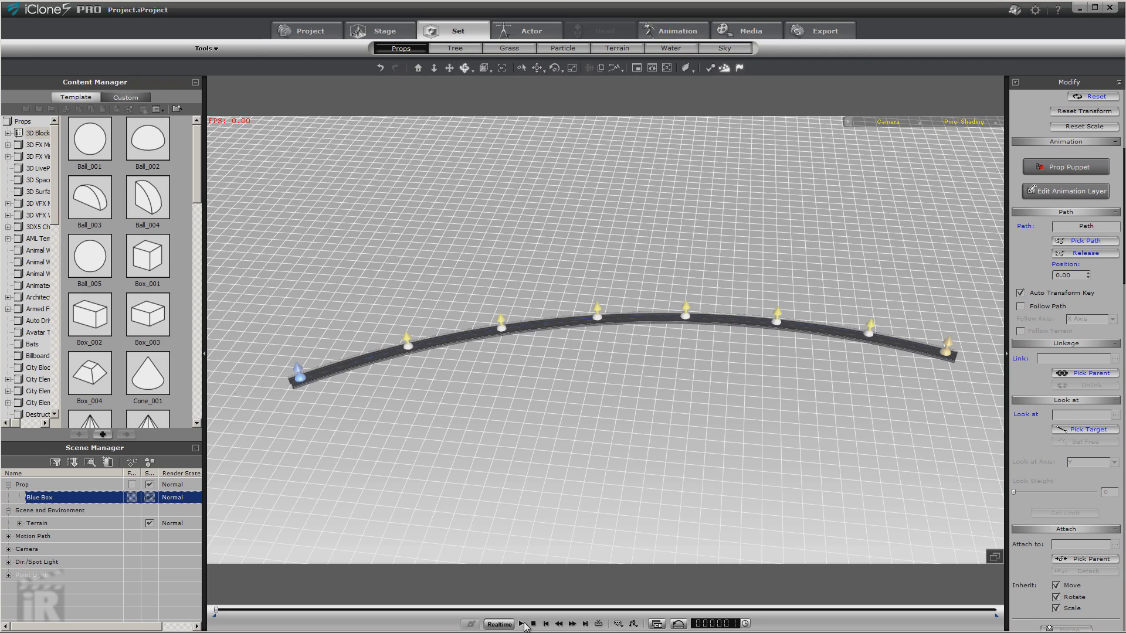
Step: Set the Blue Box's scale to 1000 and play back its movement along the path
{"action": "left_click", "coordinate": [521, 624]}
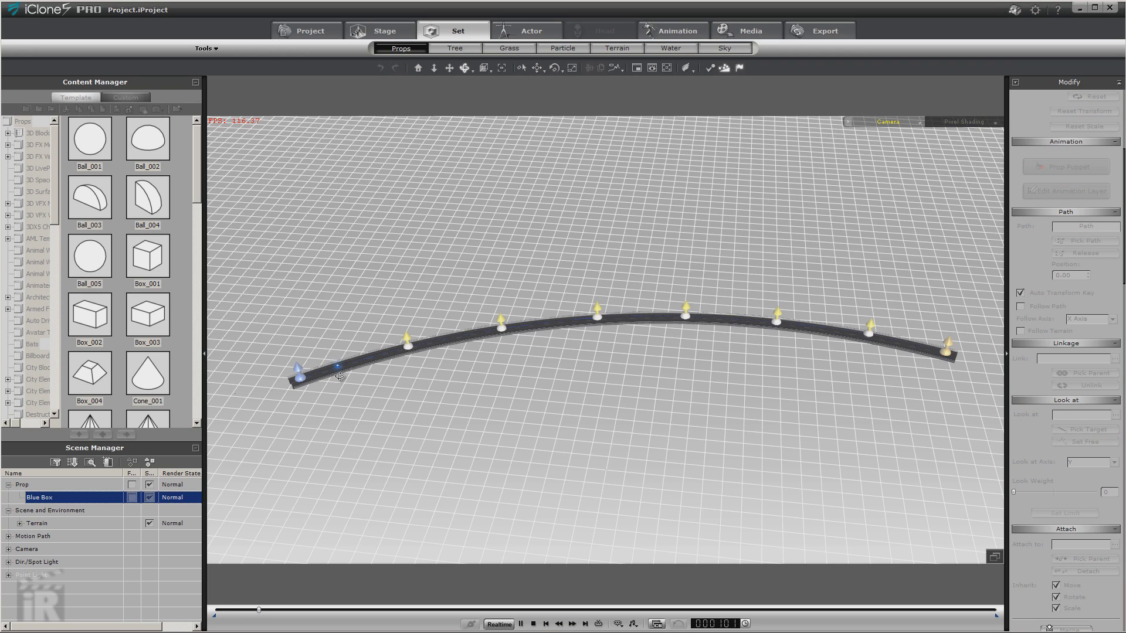
{"action": "left_click", "coordinate": [533, 624]}
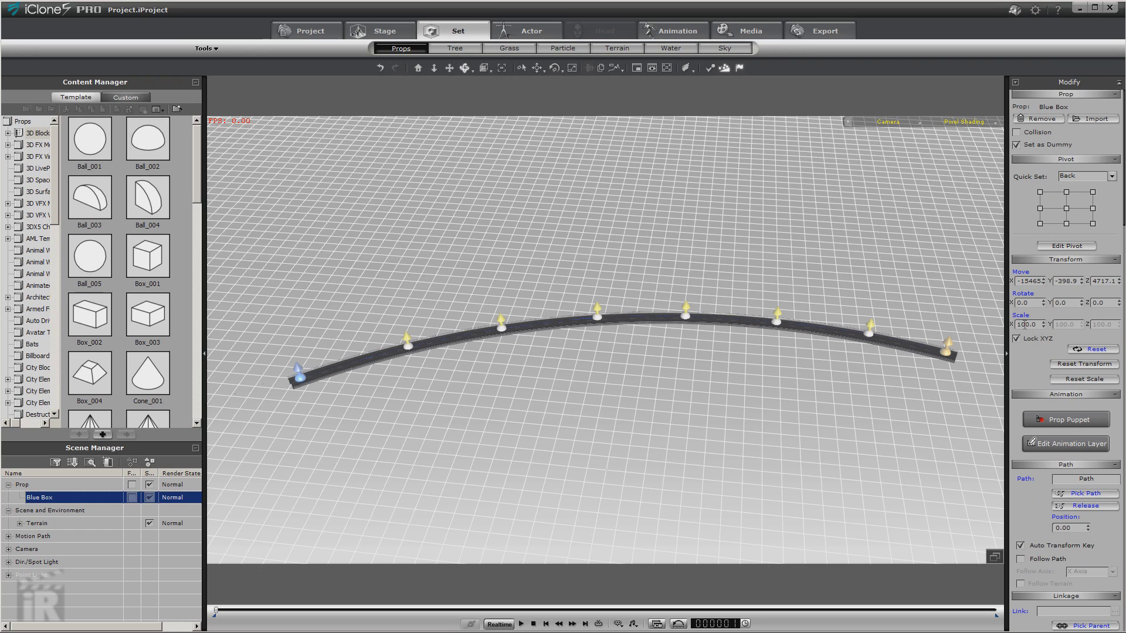
{"action": "type", "text": "0"}
{"action": "key", "text": "Return"}
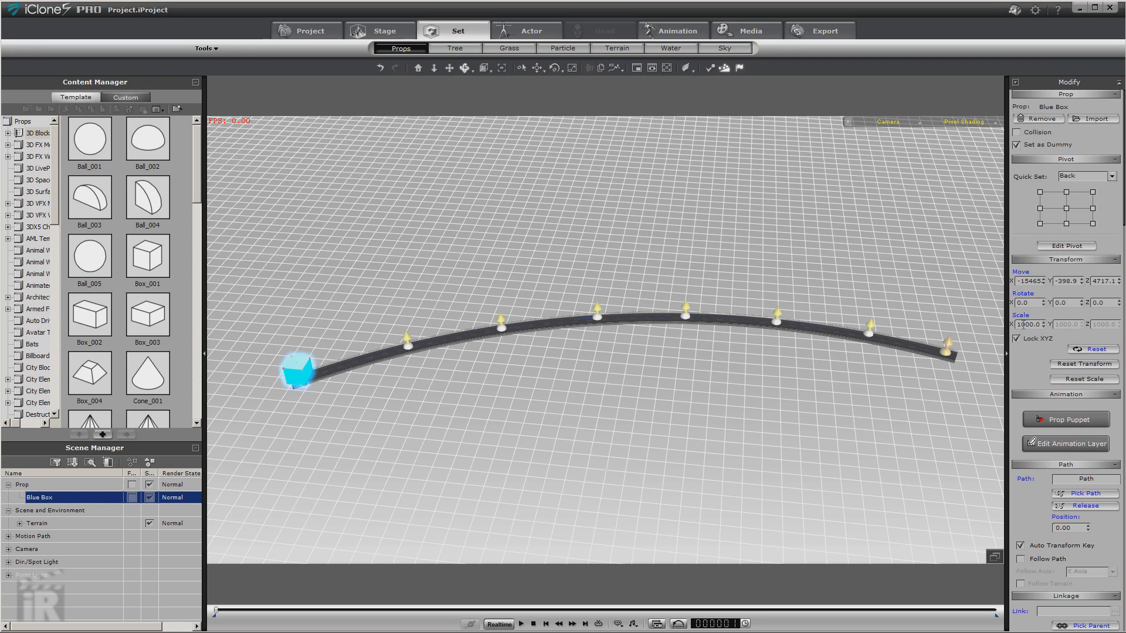
{"action": "left_click", "coordinate": [521, 624]}
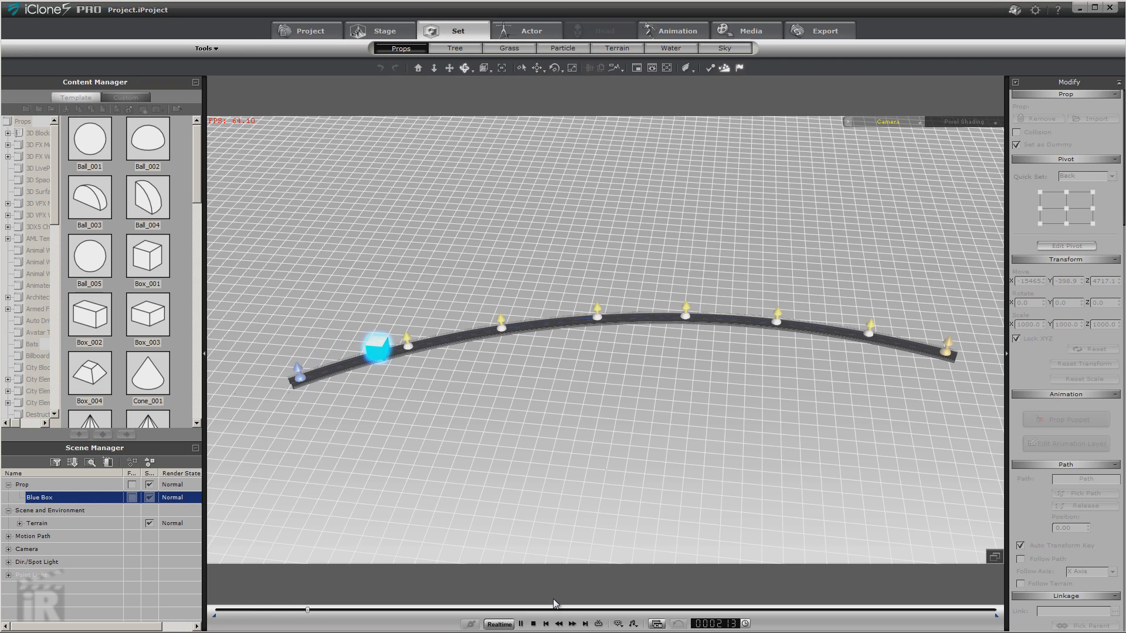
{"action": "left_click", "coordinate": [534, 624]}
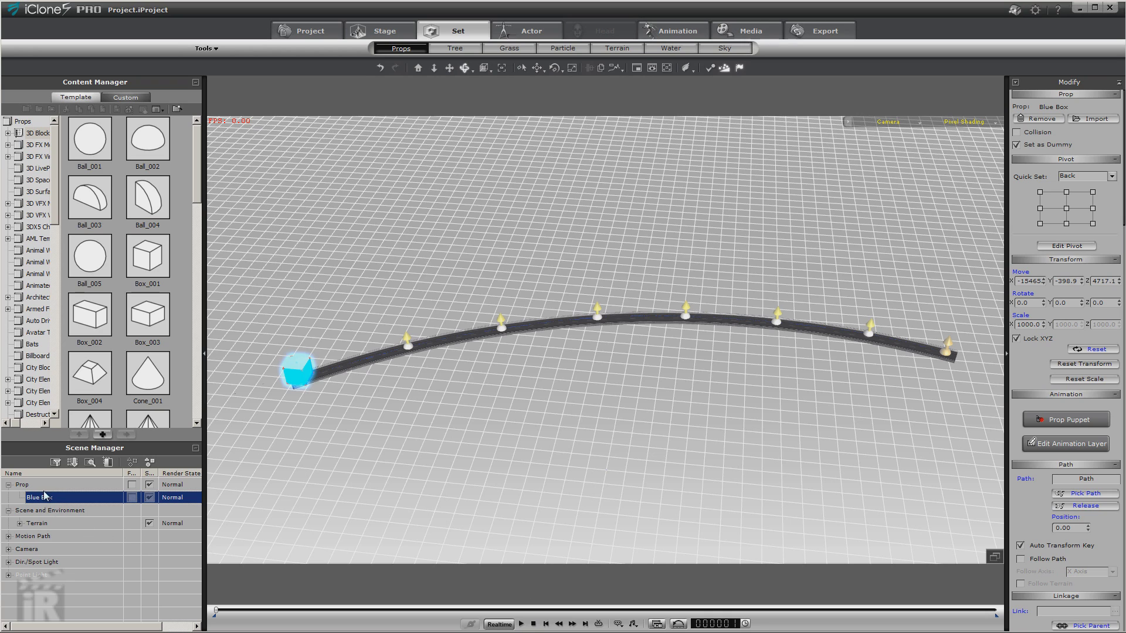
Step: Show the Blue Box's Constraint tracks in the timeline and move its end Path key from frame 1800 to about frame 900
{"action": "left_click", "coordinate": [657, 624]}
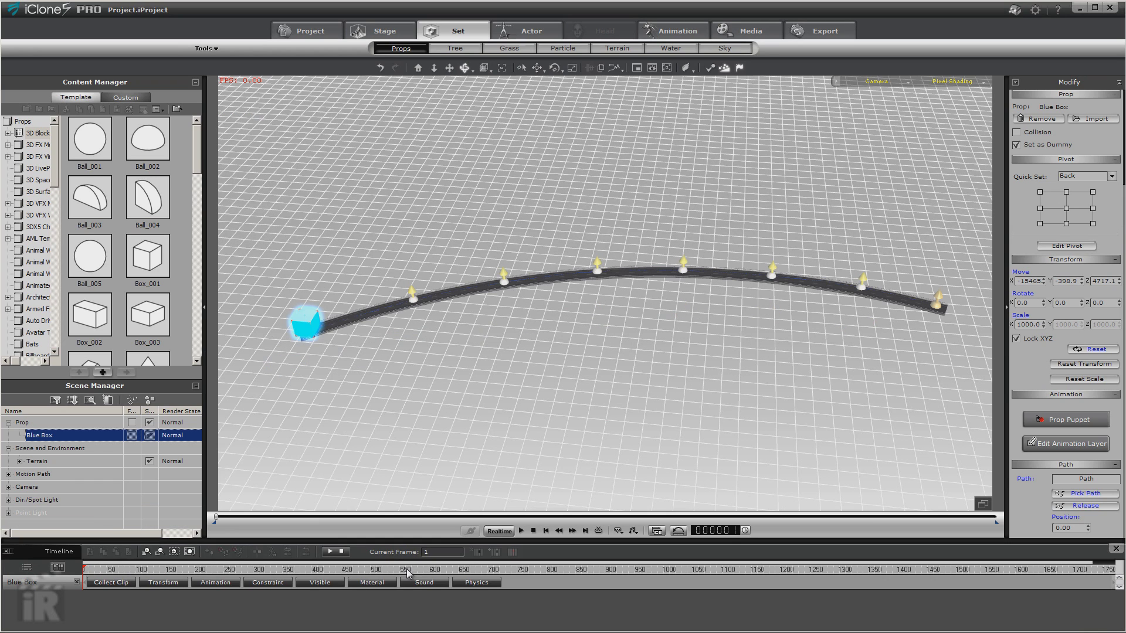
{"action": "left_click", "coordinate": [258, 583]}
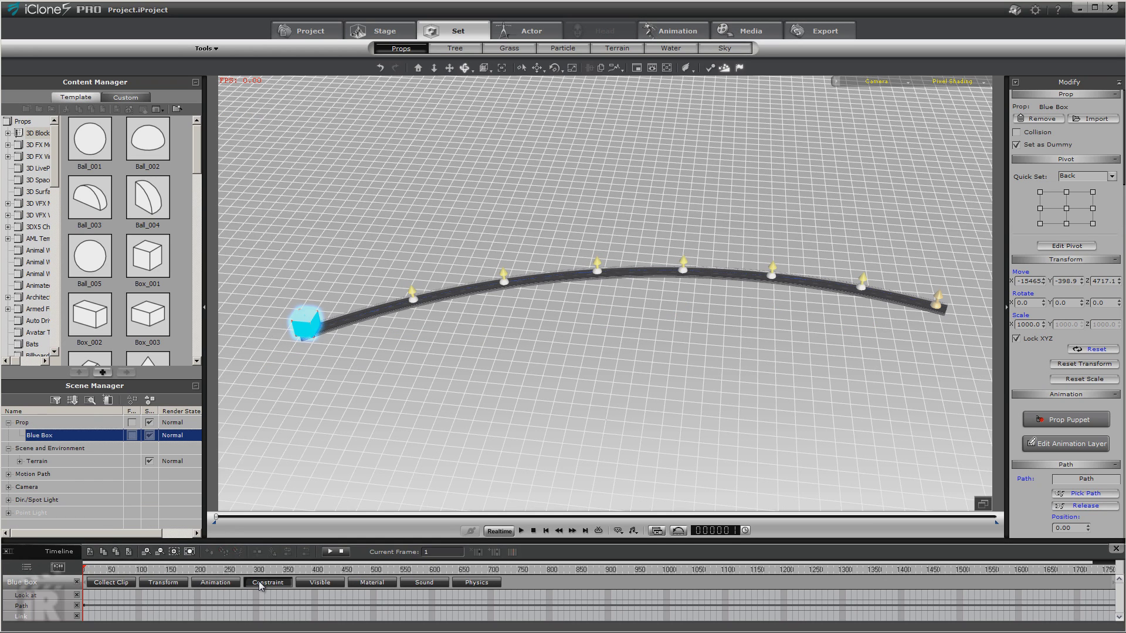
{"action": "left_click_drag", "start_coordinate": [1092, 561], "coordinate": [1112, 561]}
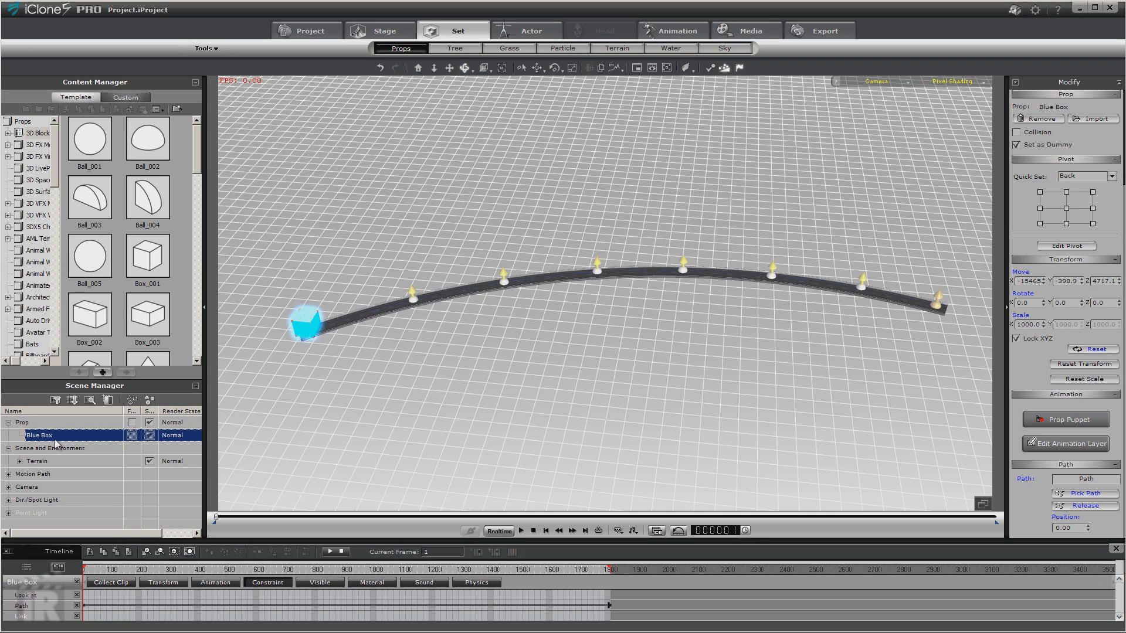
{"action": "left_click", "coordinate": [609, 607]}
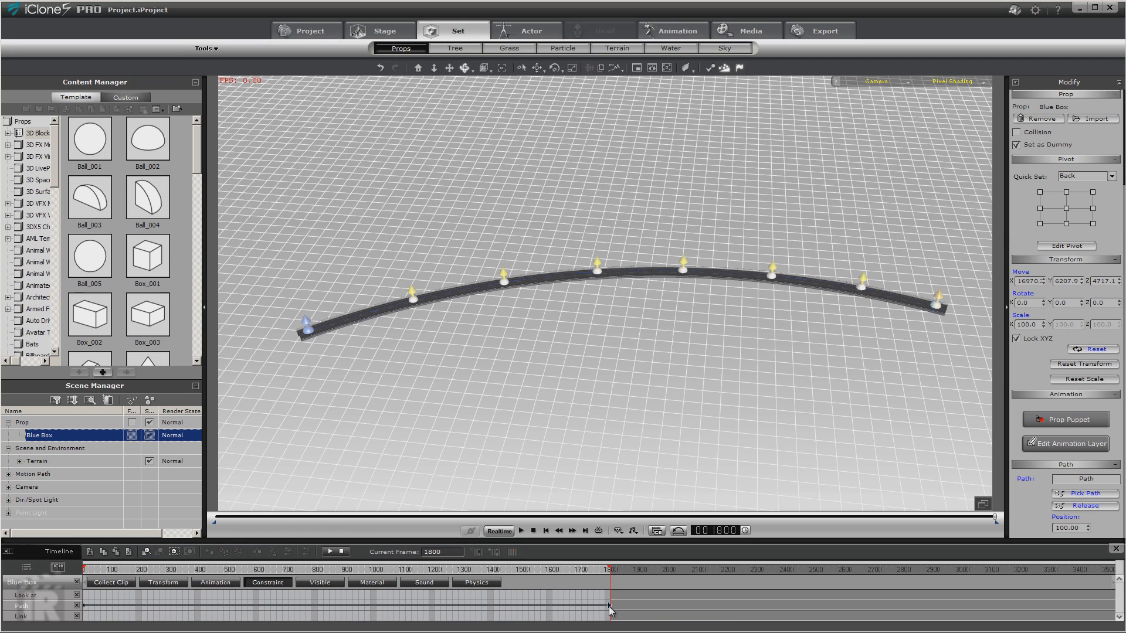
{"action": "left_click_drag", "start_coordinate": [605, 612], "coordinate": [343, 612]}
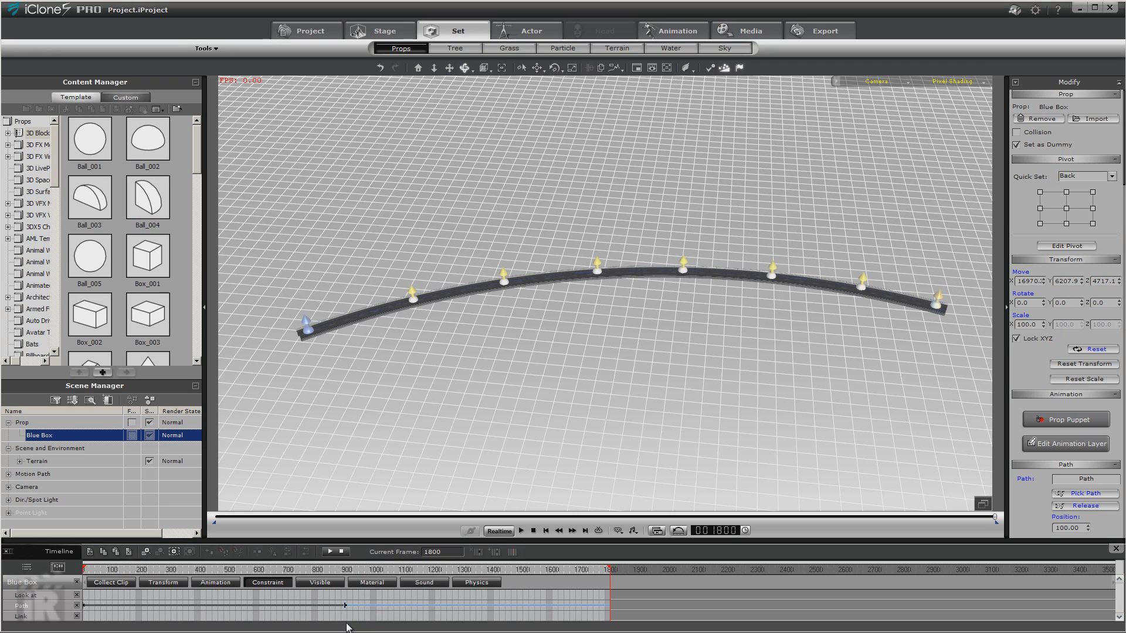
Step: Play the animation from the first frame to check the box's speed along the path
{"action": "left_click", "coordinate": [546, 531]}
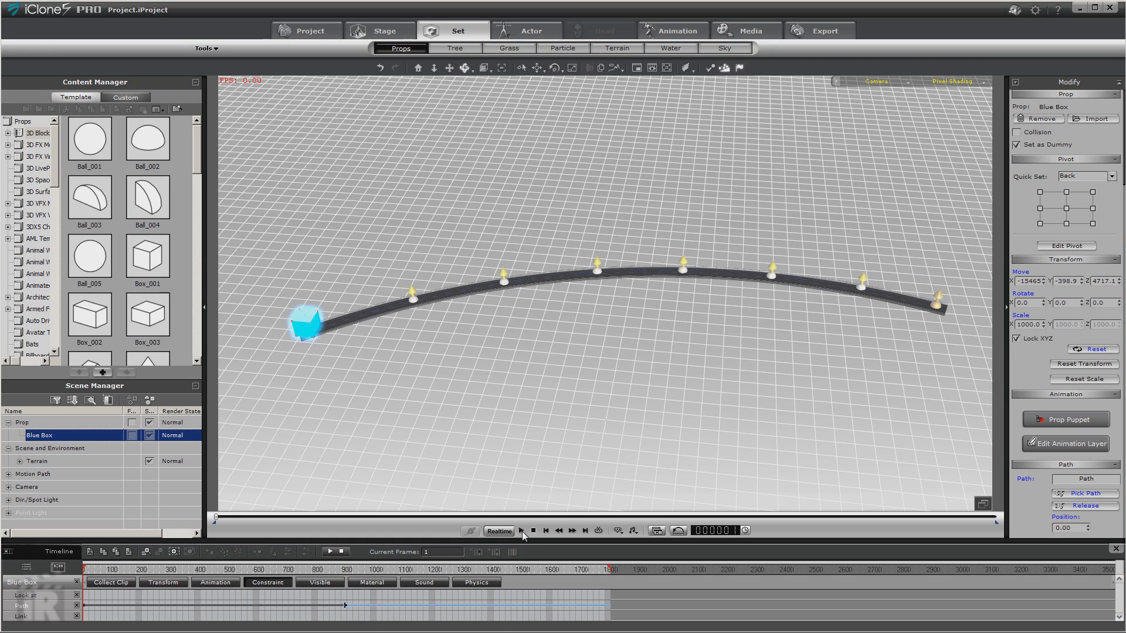
{"action": "left_click", "coordinate": [521, 531]}
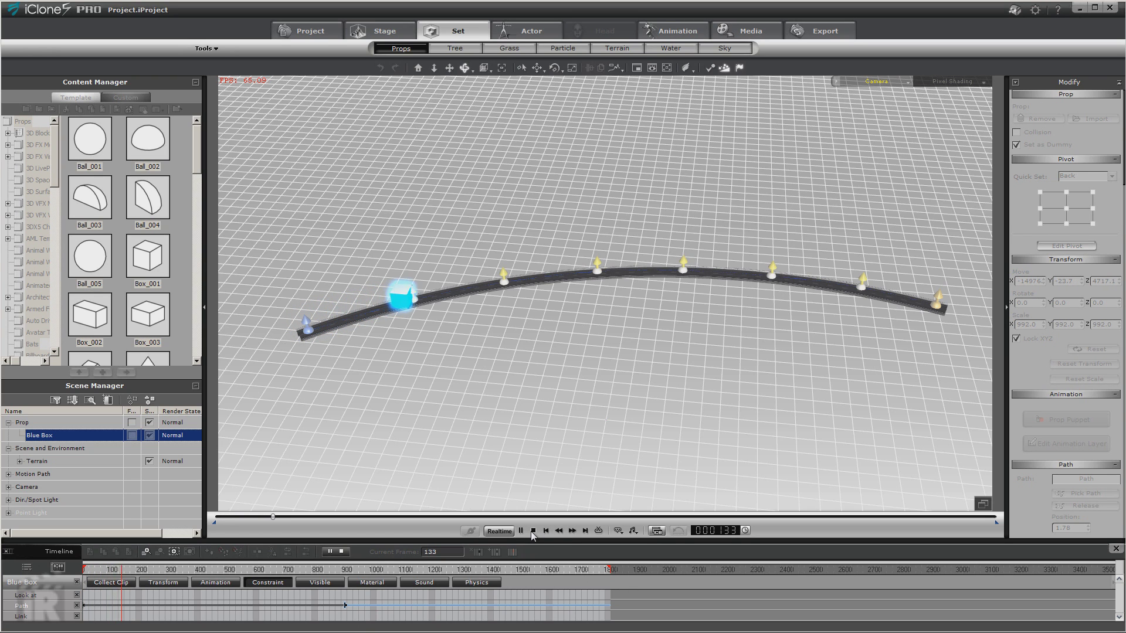
{"action": "left_click", "coordinate": [532, 531]}
Step: Move the Blue Box's end Path key to about frame 700 and play back the animation from the start
{"action": "left_click", "coordinate": [347, 609]}
{"action": "left_click_drag", "start_coordinate": [345, 605], "coordinate": [287, 605]}
{"action": "left_click", "coordinate": [546, 530]}
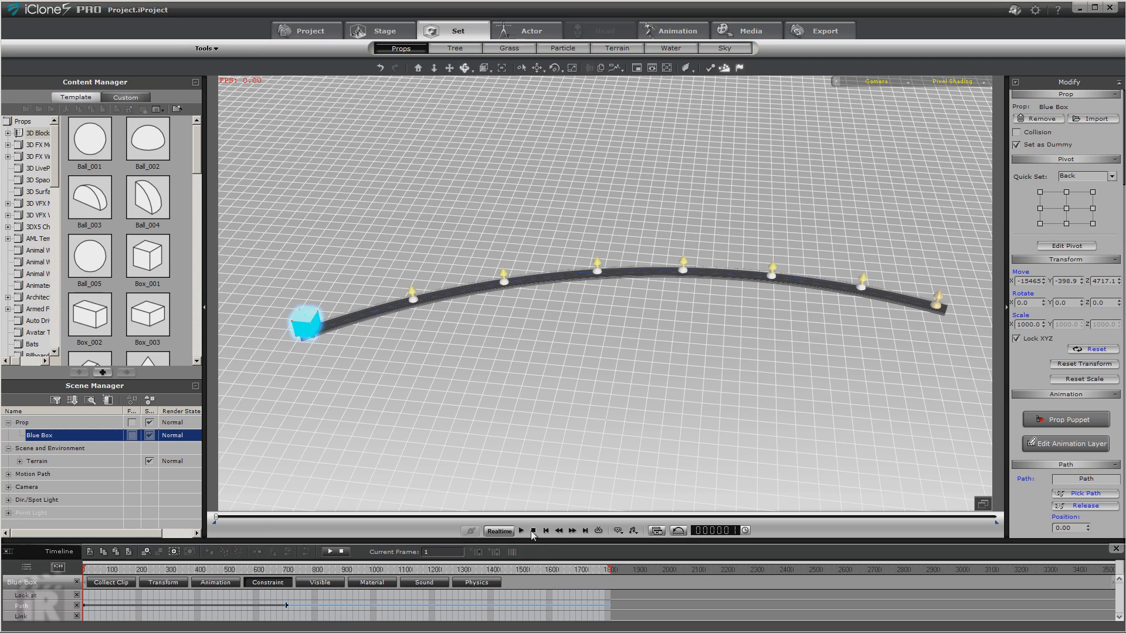
{"action": "left_click", "coordinate": [520, 530]}
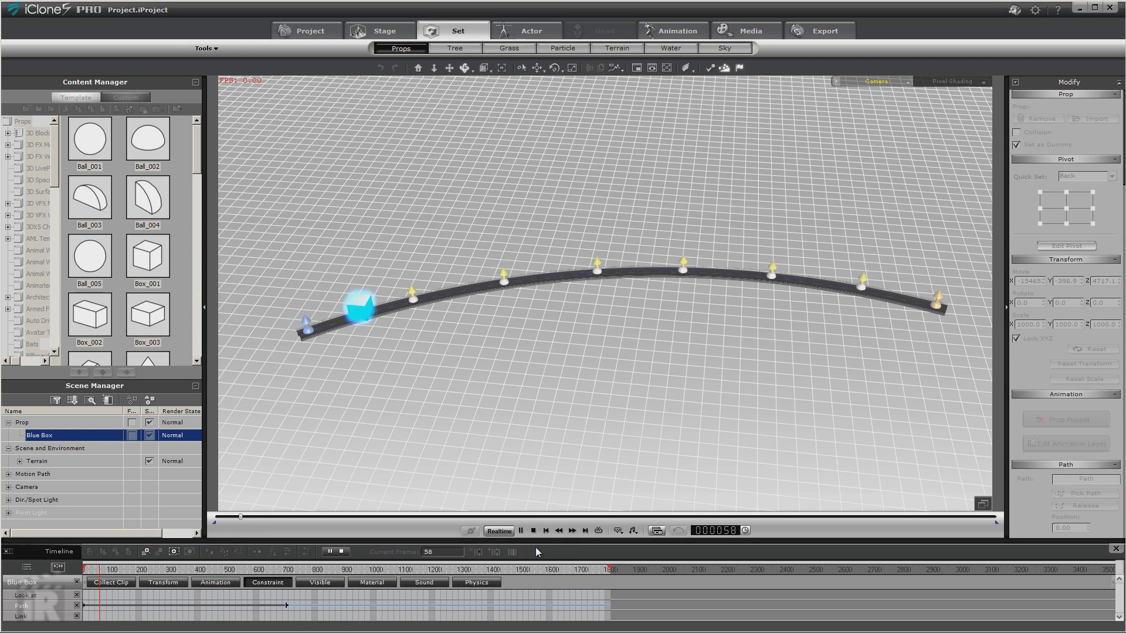
{"action": "left_click", "coordinate": [533, 530]}
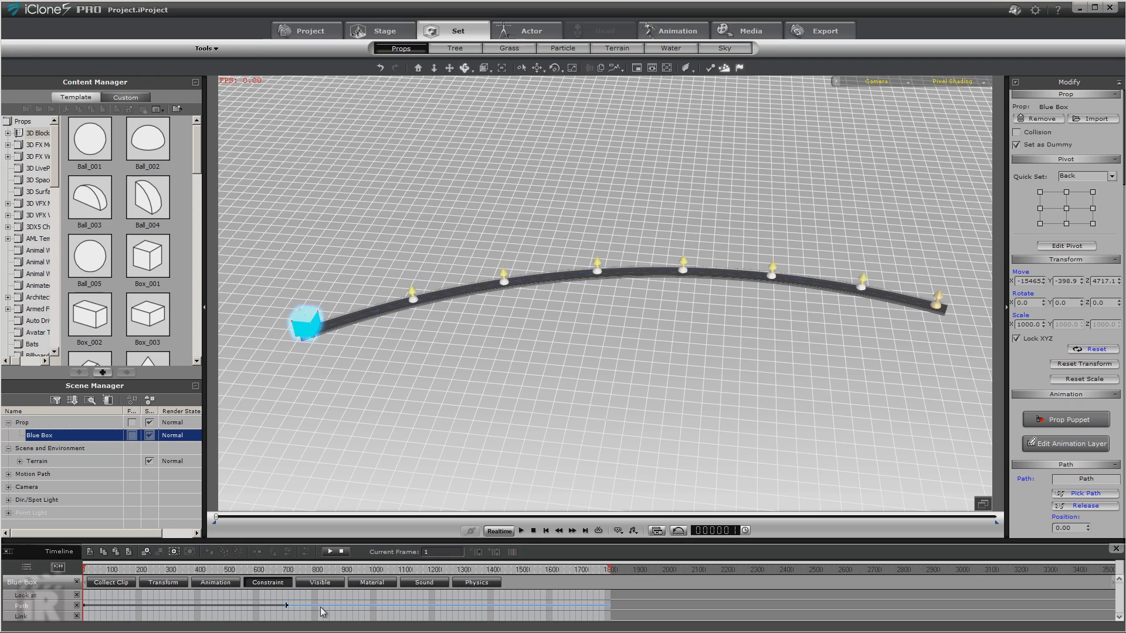
Step: Move the Blue Box's end Path key to about frame 906 and play back the animation
{"action": "left_click", "coordinate": [288, 610]}
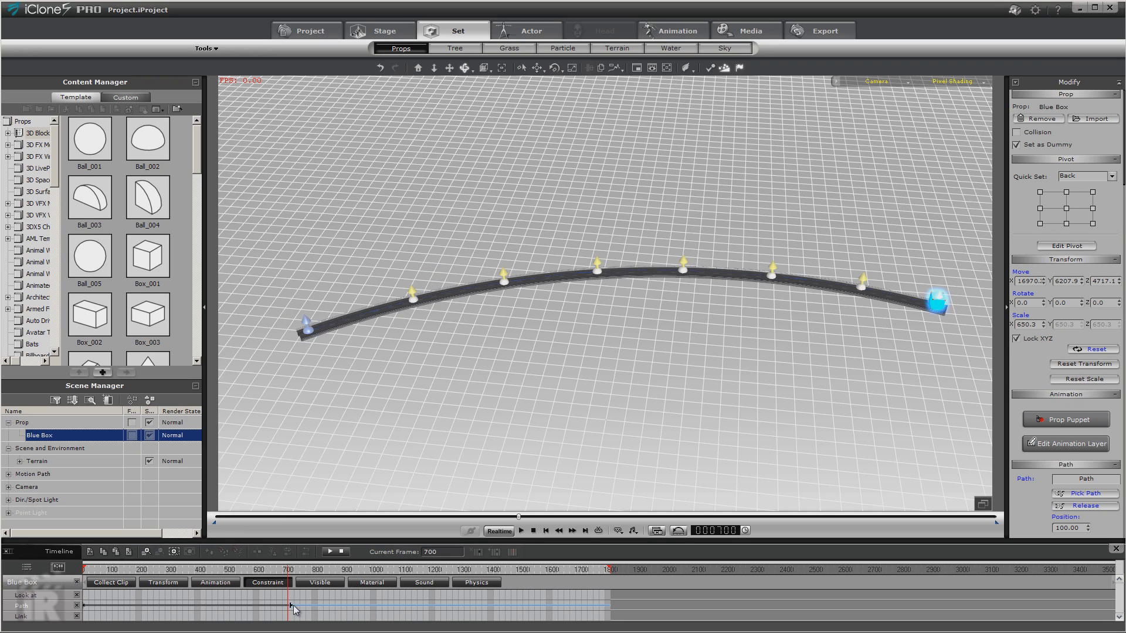
{"action": "left_click_drag", "start_coordinate": [295, 610], "coordinate": [345, 609]}
{"action": "left_click", "coordinate": [348, 606]}
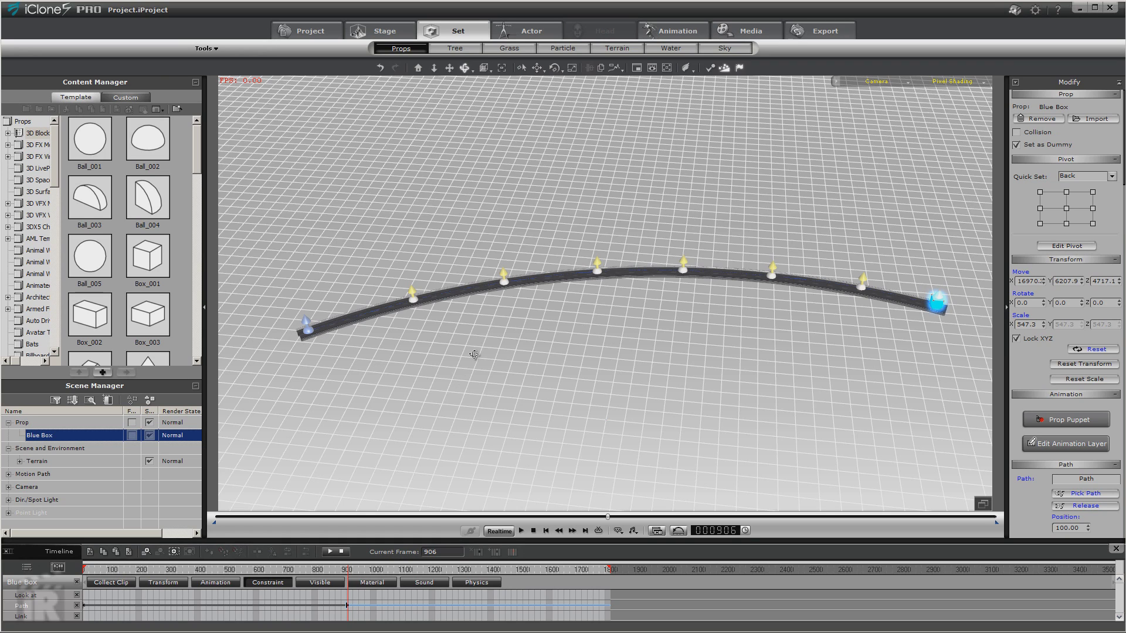
{"action": "left_click", "coordinate": [522, 530]}
{"action": "left_click", "coordinate": [521, 530]}
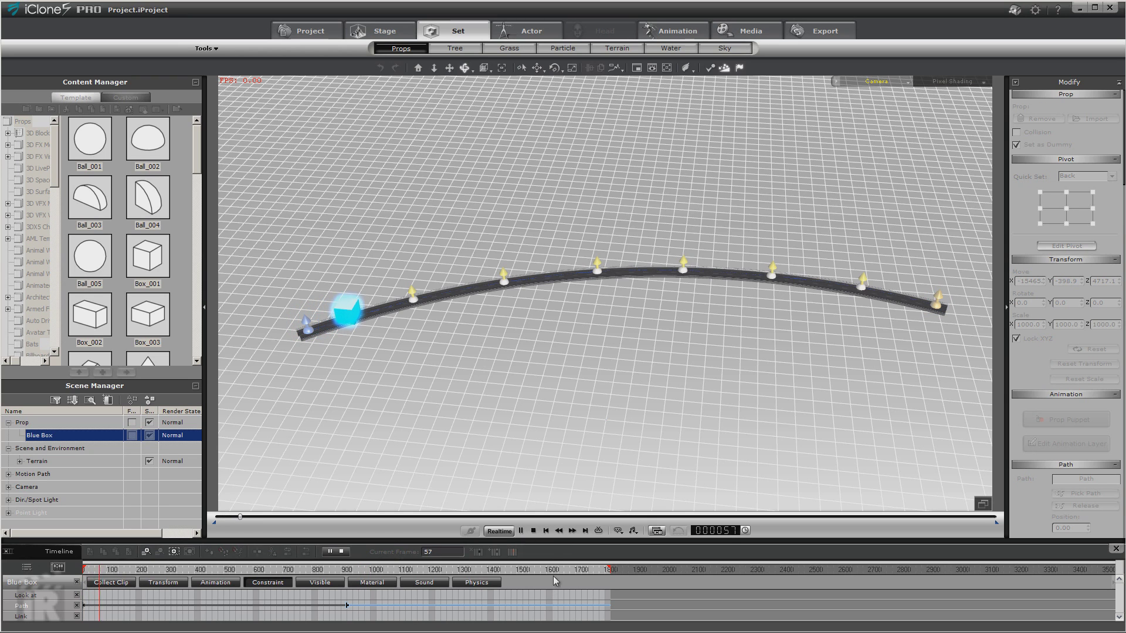
{"action": "left_click", "coordinate": [533, 530]}
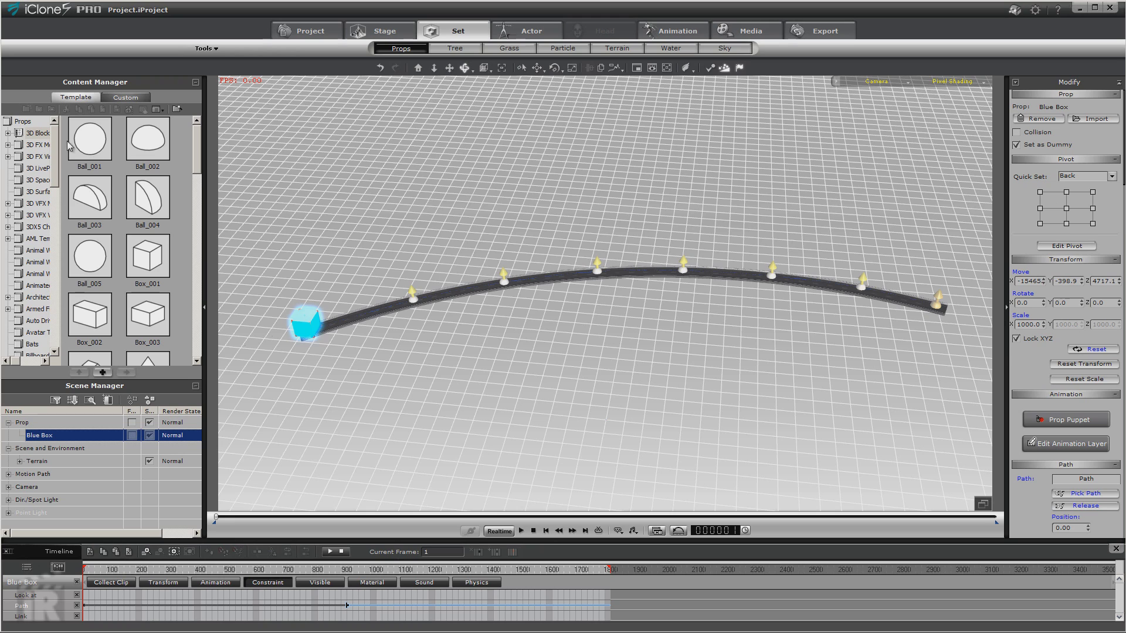
Step: With Camera(0) as the view, set the Blue Box's scale to 100 and play back the animation
{"action": "left_click", "coordinate": [876, 82]}
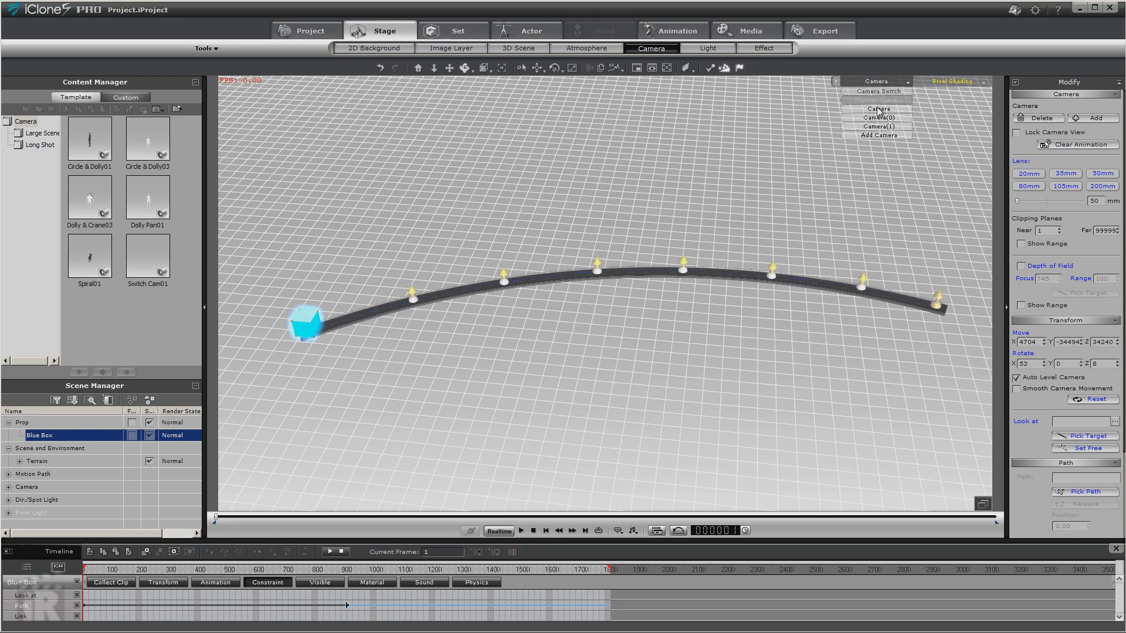
{"action": "left_click", "coordinate": [879, 117]}
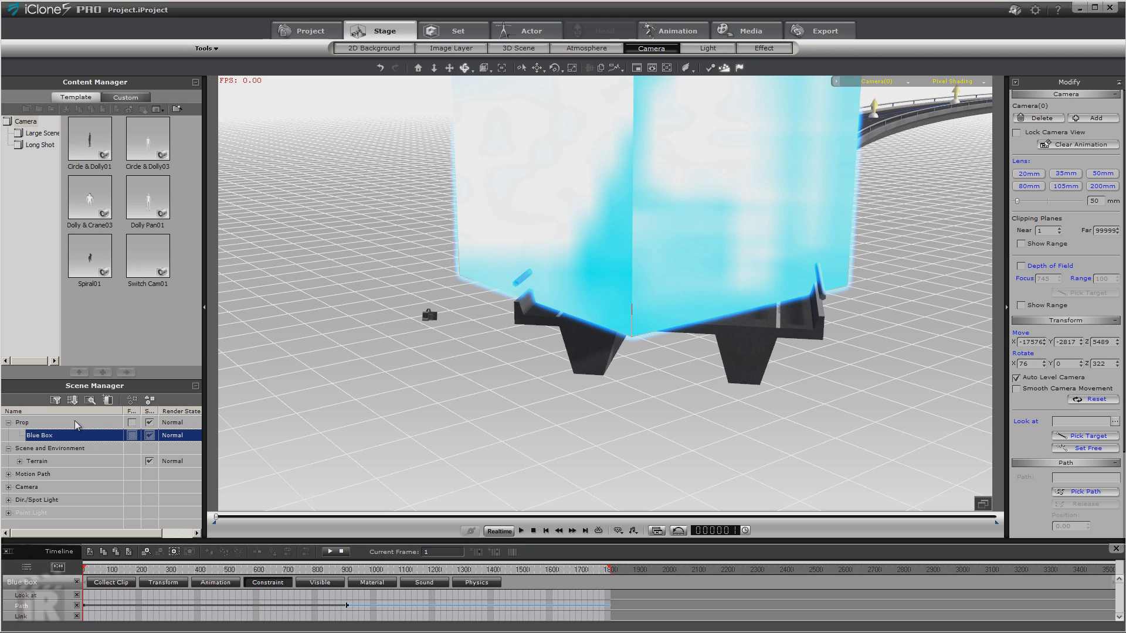
{"action": "left_click", "coordinate": [76, 438]}
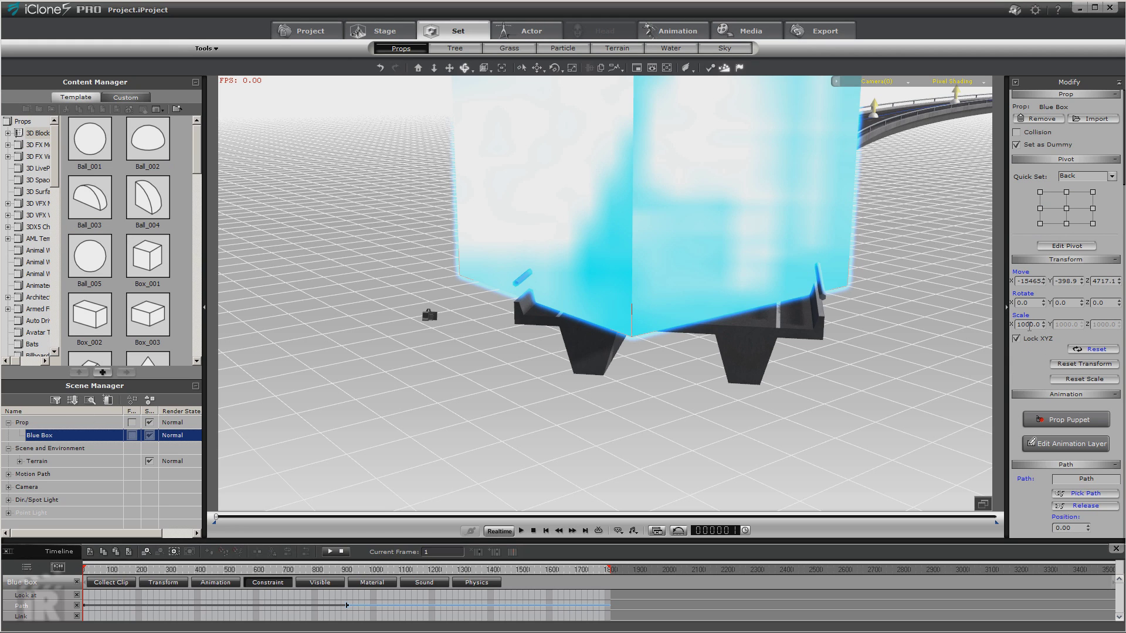
{"action": "double_click", "coordinate": [1029, 324]}
{"action": "type", "text": "100"}
{"action": "key", "text": "Return"}
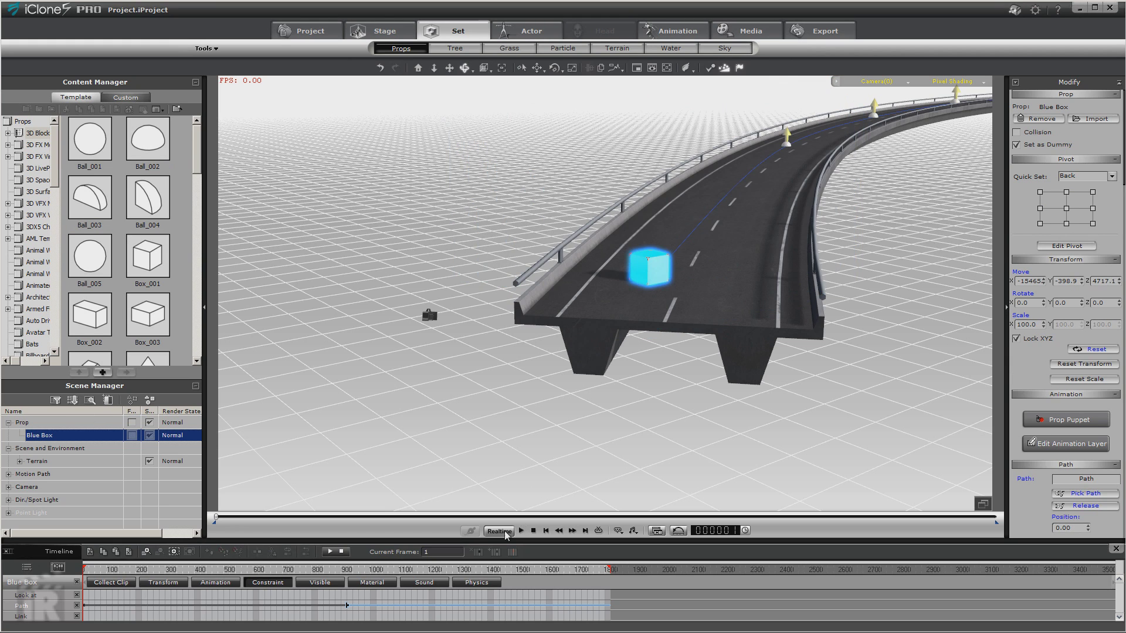
{"action": "left_click", "coordinate": [520, 532]}
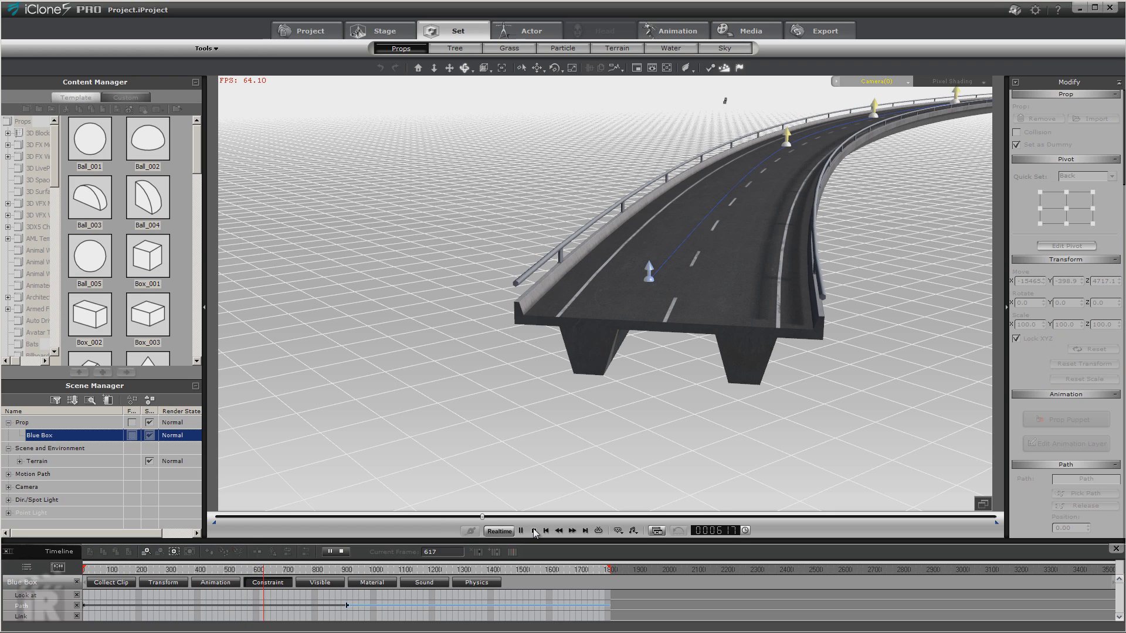
{"action": "left_click", "coordinate": [534, 530]}
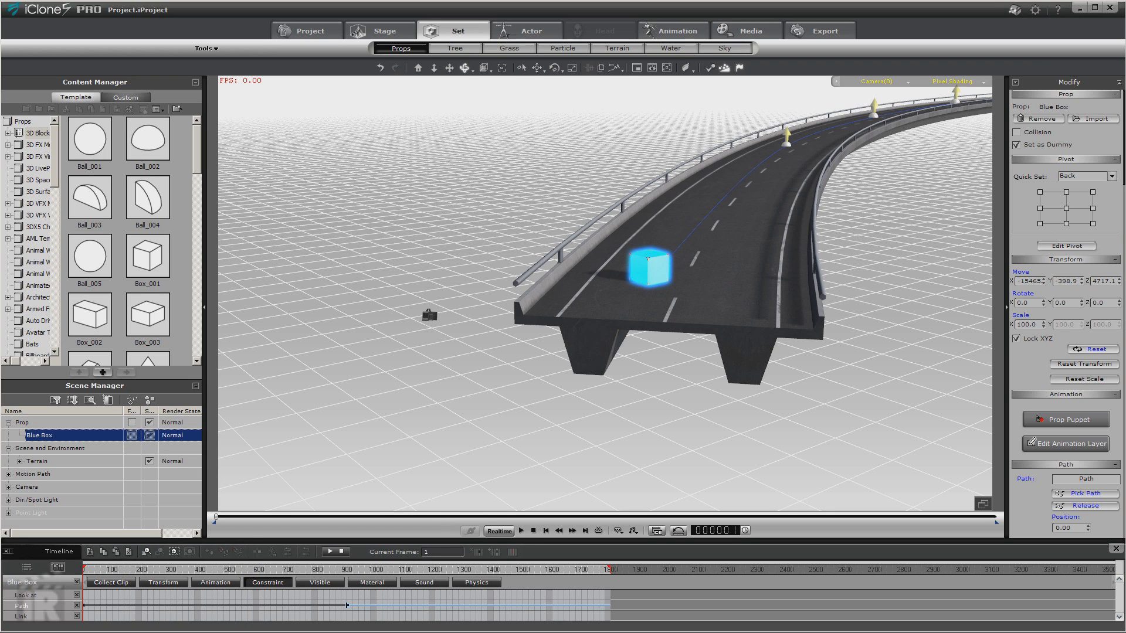
Step: Hide Camera, Camera(0) and Camera(1) in the scene list
{"action": "left_click", "coordinate": [8, 487]}
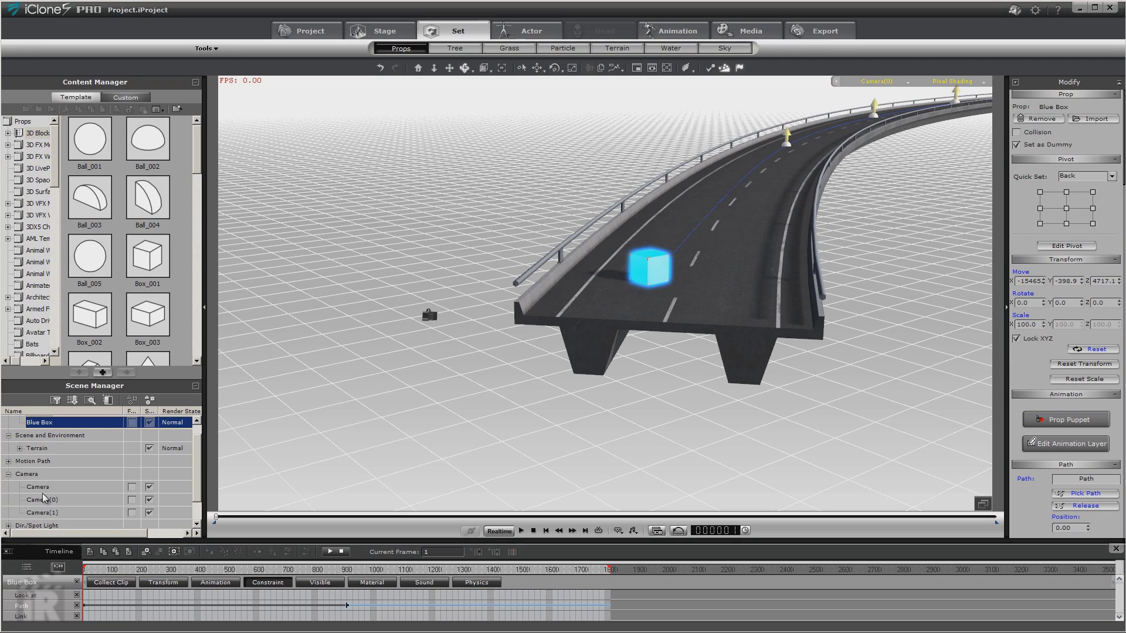
{"action": "left_click", "coordinate": [147, 513]}
{"action": "left_click", "coordinate": [150, 501]}
{"action": "left_click", "coordinate": [149, 488]}
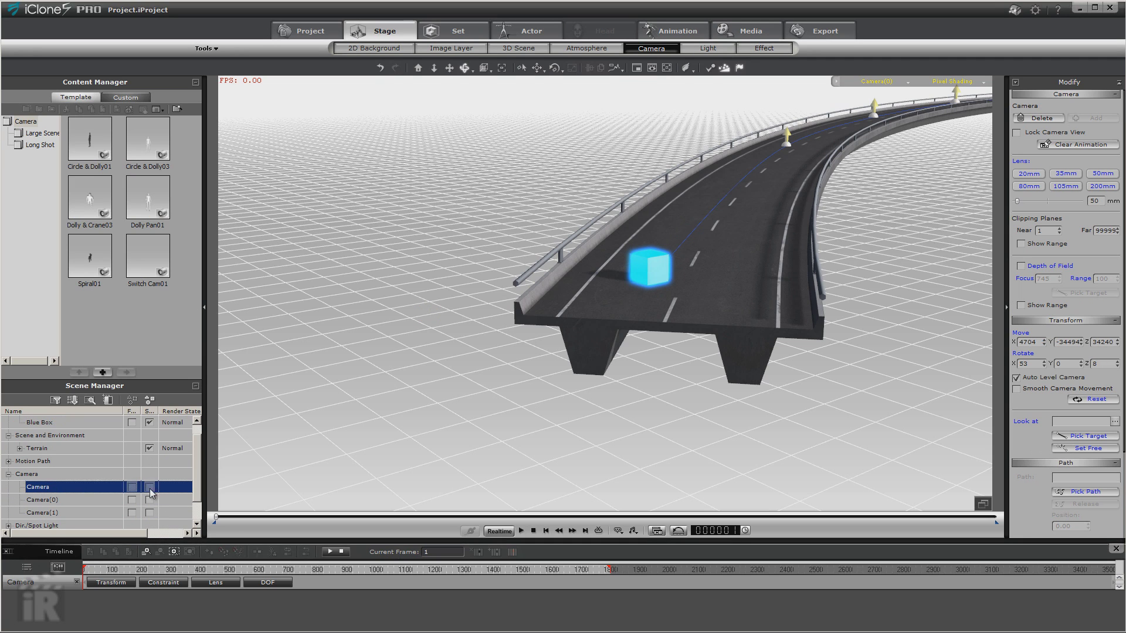
{"action": "left_click", "coordinate": [8, 474]}
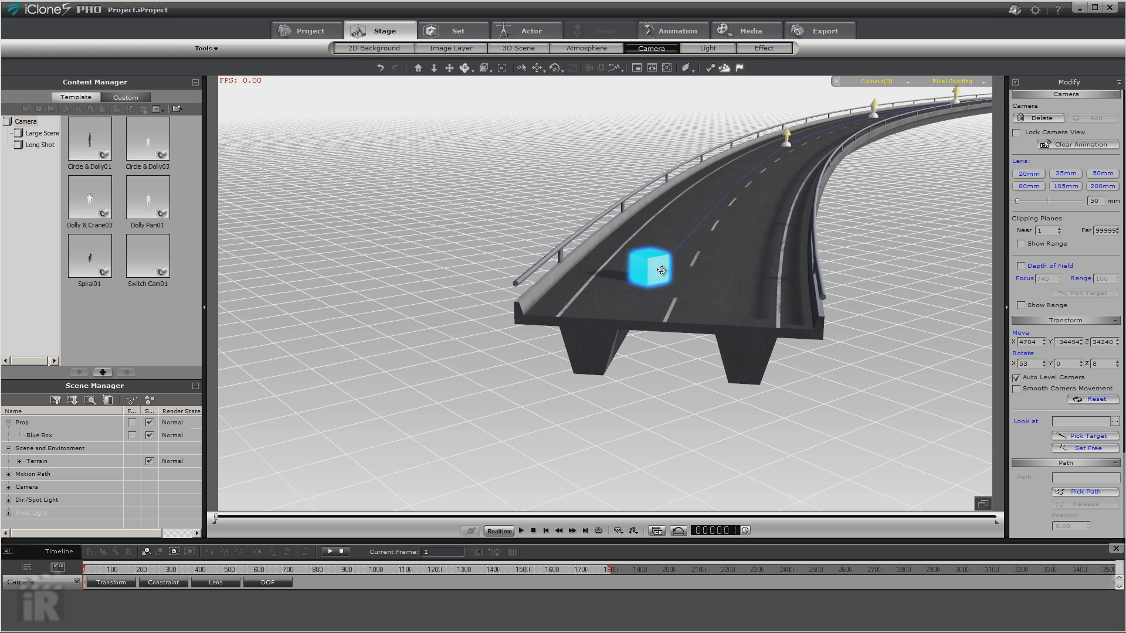
Step: Move the Blue Box's end Path key to about frame 645 and play back the animation from the start
{"action": "left_click", "coordinate": [88, 436]}
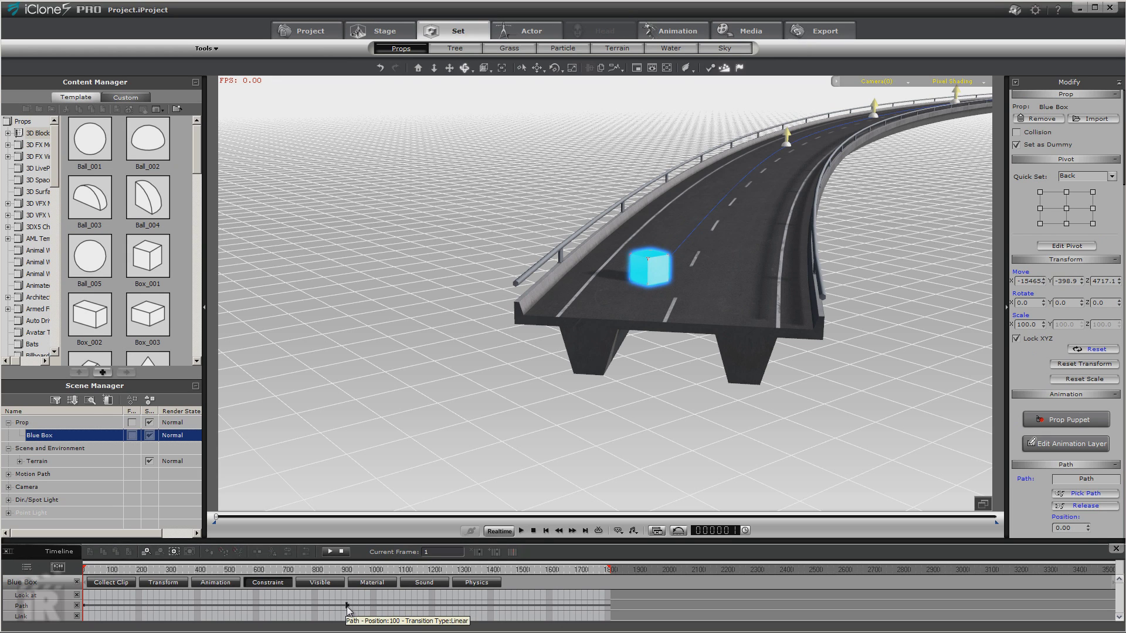
{"action": "left_click_drag", "start_coordinate": [346, 610], "coordinate": [274, 616]}
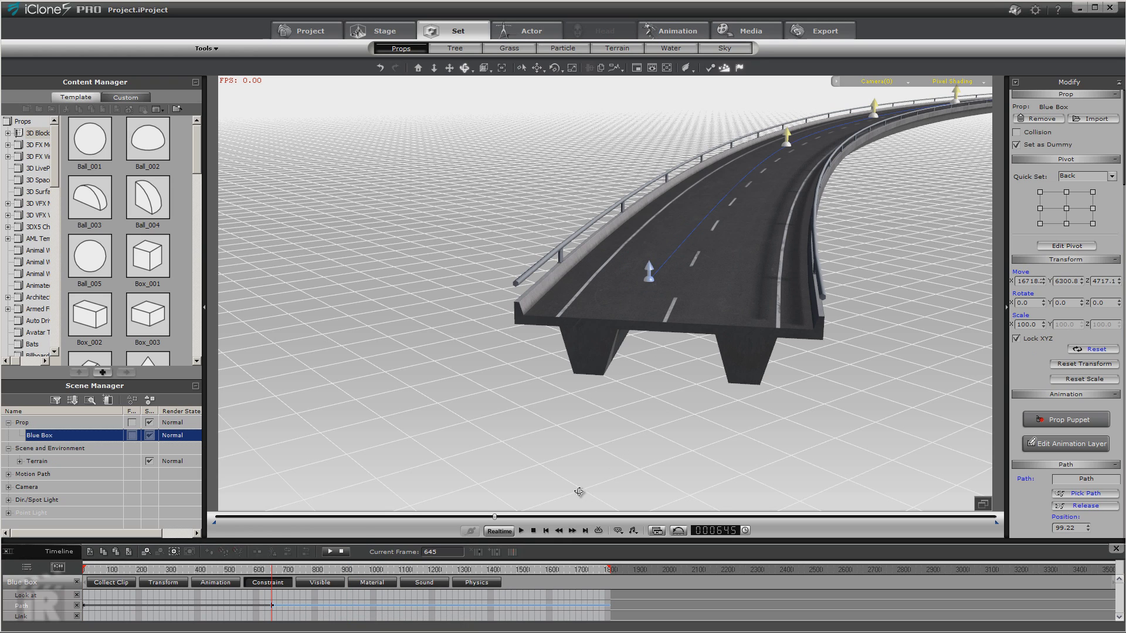
{"action": "left_click", "coordinate": [544, 530]}
{"action": "left_click", "coordinate": [542, 532]}
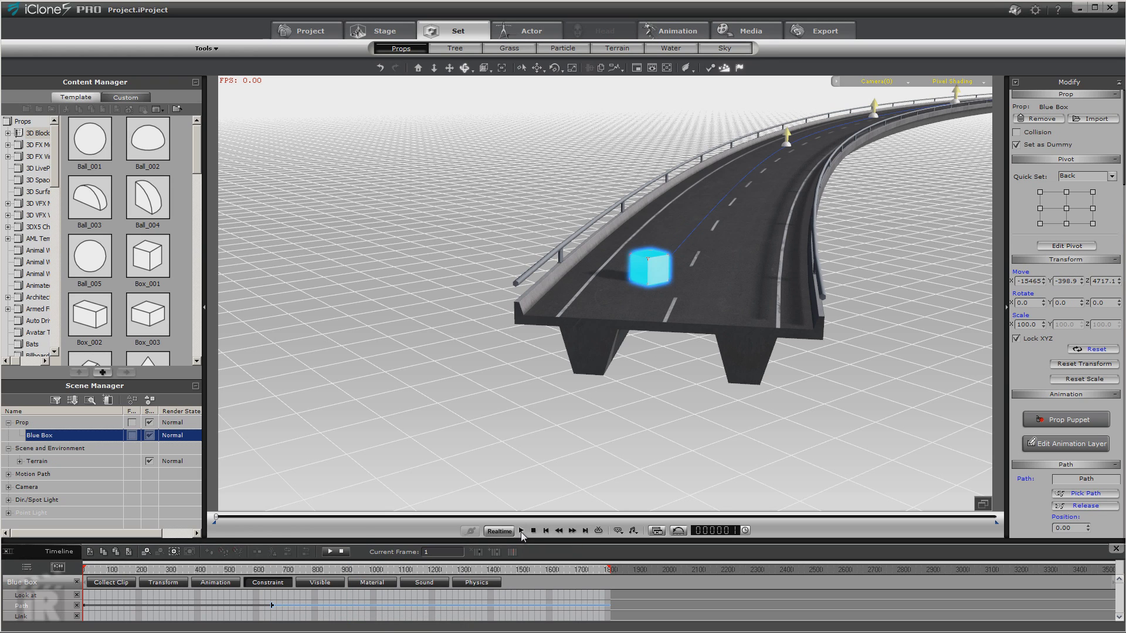
{"action": "left_click", "coordinate": [521, 531]}
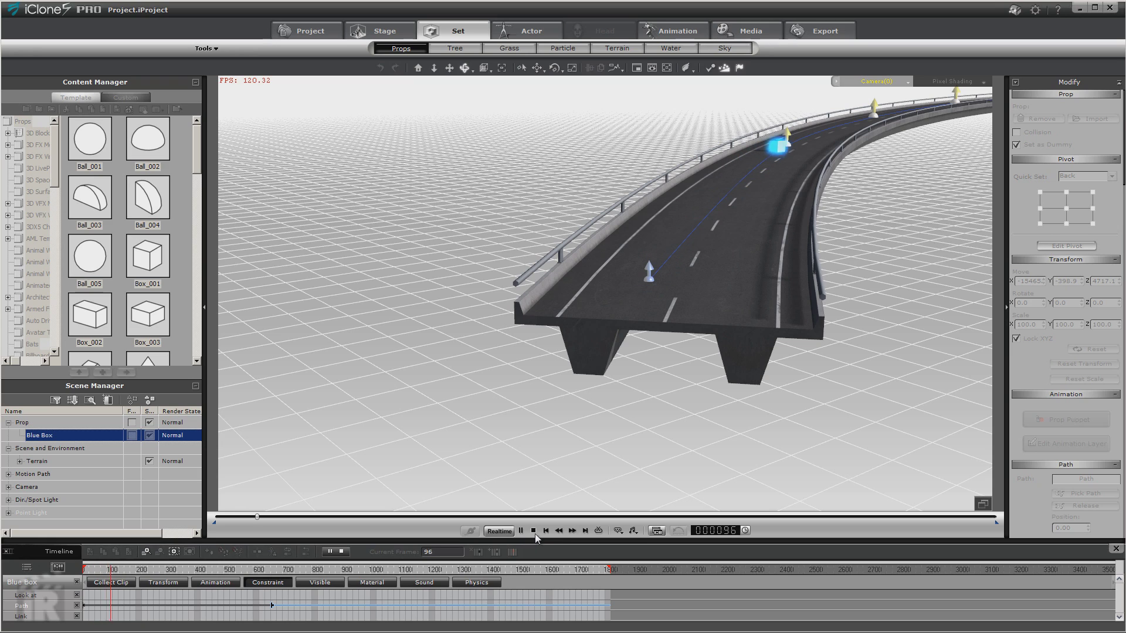
{"action": "left_click", "coordinate": [533, 531]}
Step: Move the Blue Box's end Path key to about frame 817 and play the animation from the first frame
{"action": "left_click_drag", "start_coordinate": [273, 605], "coordinate": [322, 606]}
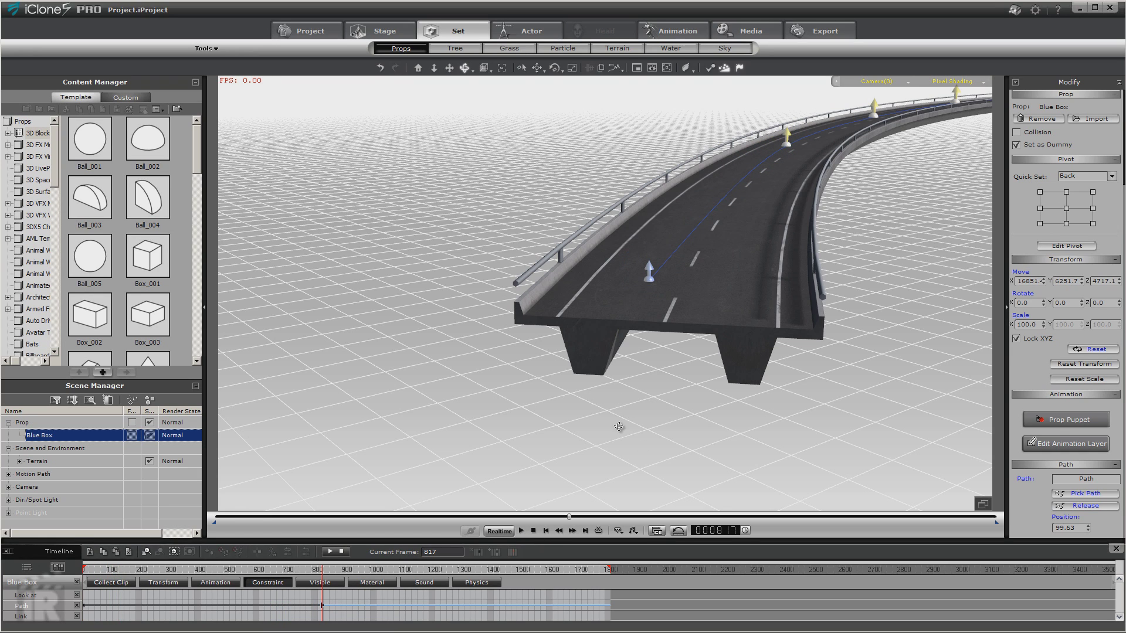
{"action": "left_click", "coordinate": [545, 531]}
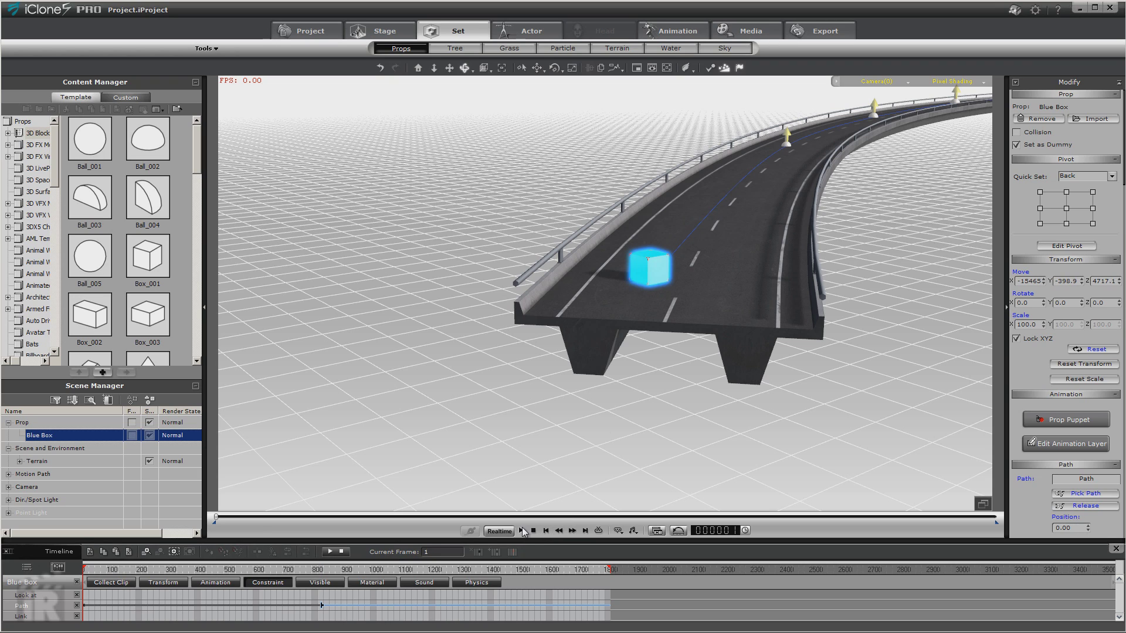
{"action": "left_click", "coordinate": [521, 531]}
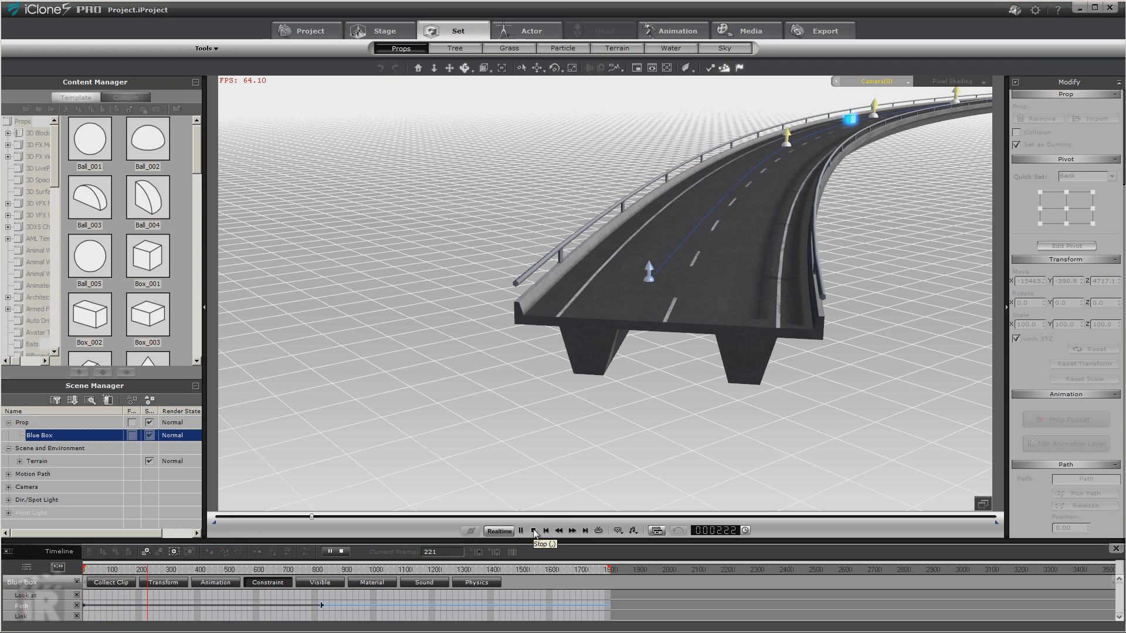
Step: Stop the playback, add the custom MotionPath to the scene and place it beside the overpass at about X 1372, Y 3016
{"action": "left_click", "coordinate": [533, 531]}
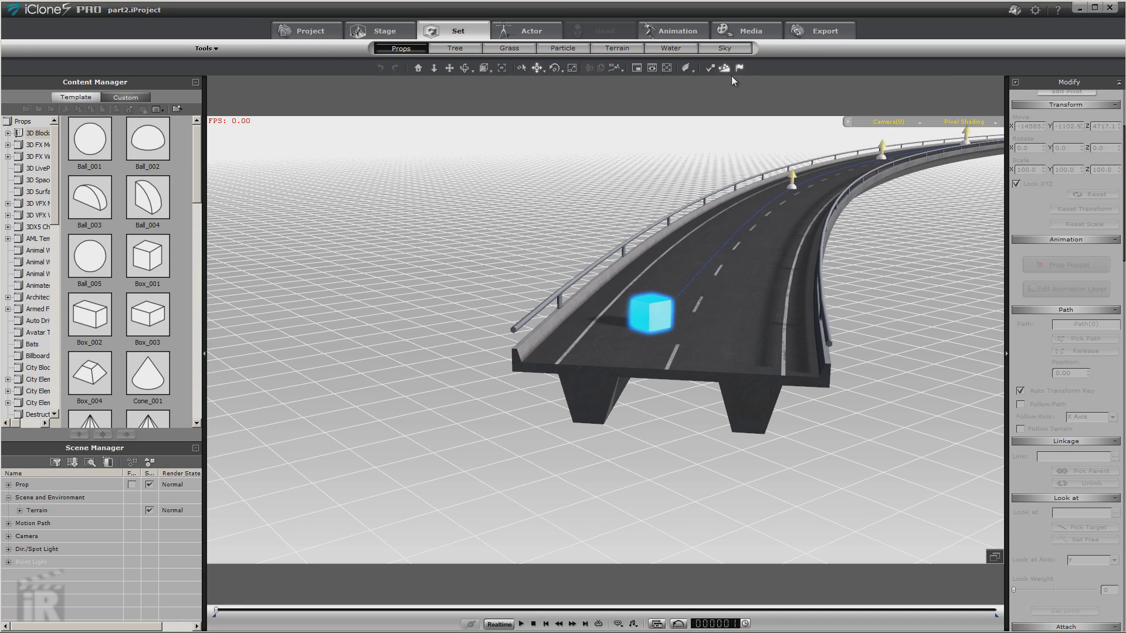
{"action": "left_click", "coordinate": [660, 30]}
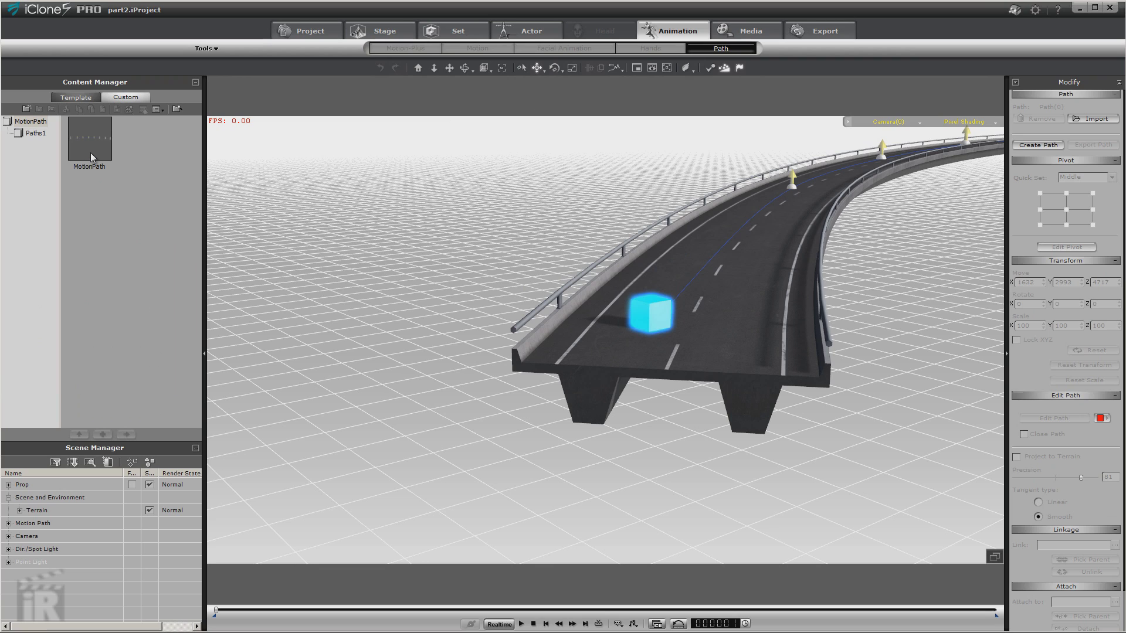
{"action": "left_click_drag", "start_coordinate": [91, 157], "coordinate": [575, 265]}
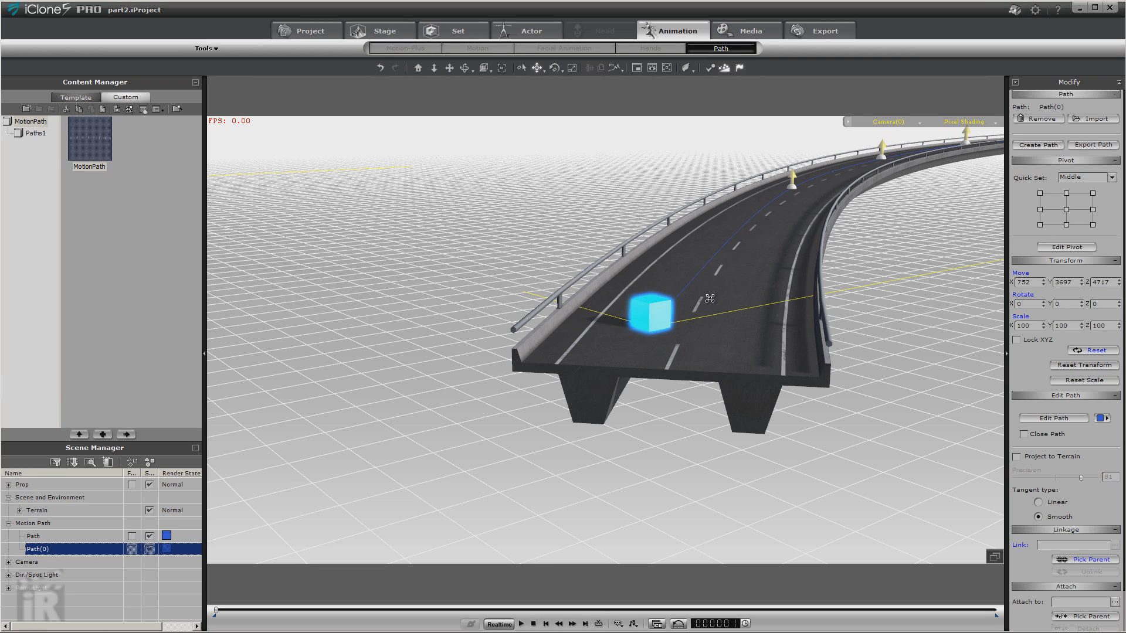
{"action": "left_click_drag", "start_coordinate": [709, 298], "coordinate": [923, 340]}
{"action": "left_click_drag", "start_coordinate": [875, 280], "coordinate": [928, 299]}
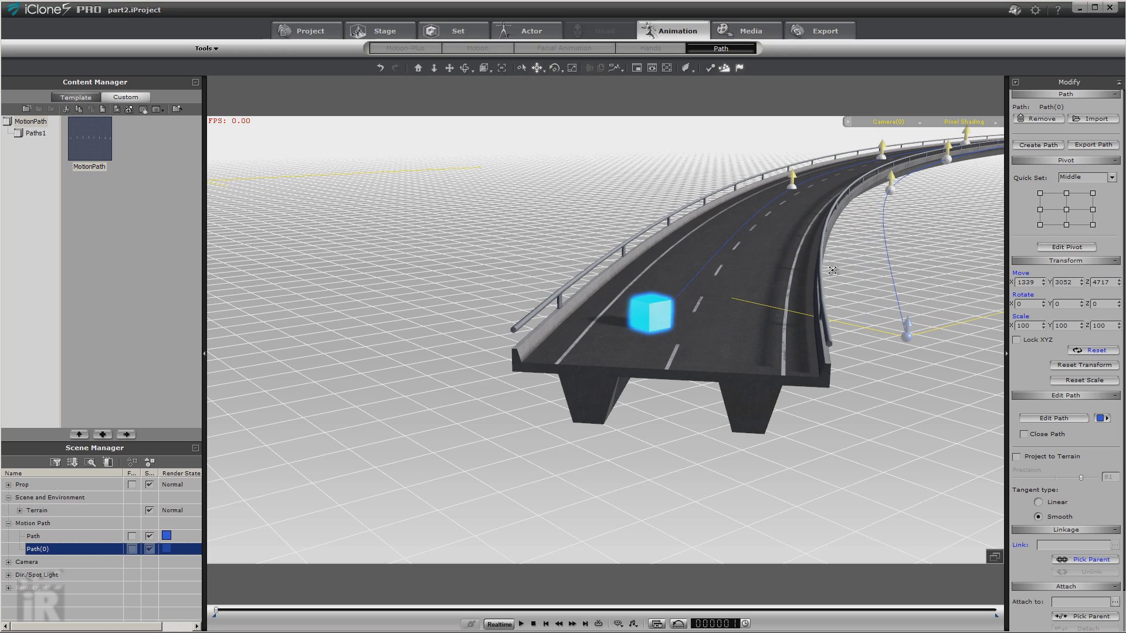
{"action": "left_click_drag", "start_coordinate": [849, 276], "coordinate": [897, 288]}
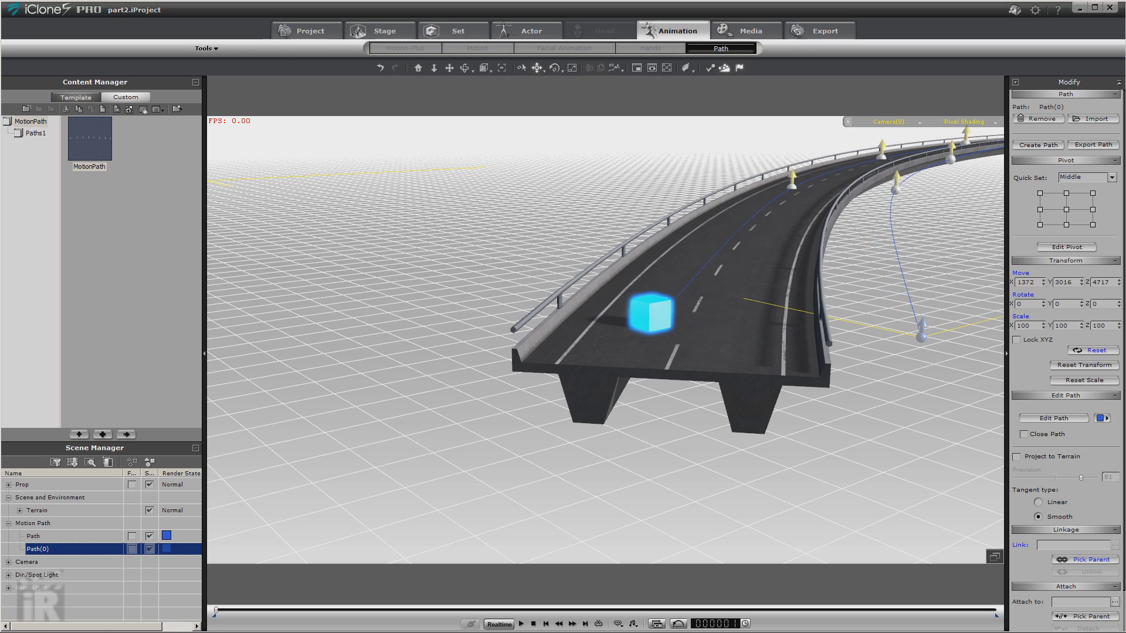
Step: Change the colour of the new motion path, Path(0), to red
{"action": "left_click", "coordinate": [1110, 418]}
{"action": "left_click", "coordinate": [443, 268]}
{"action": "left_click", "coordinate": [451, 399]}
Step: Add a Box_001 prop and attach it to the start of the red Path(0)
{"action": "left_click", "coordinate": [472, 36]}
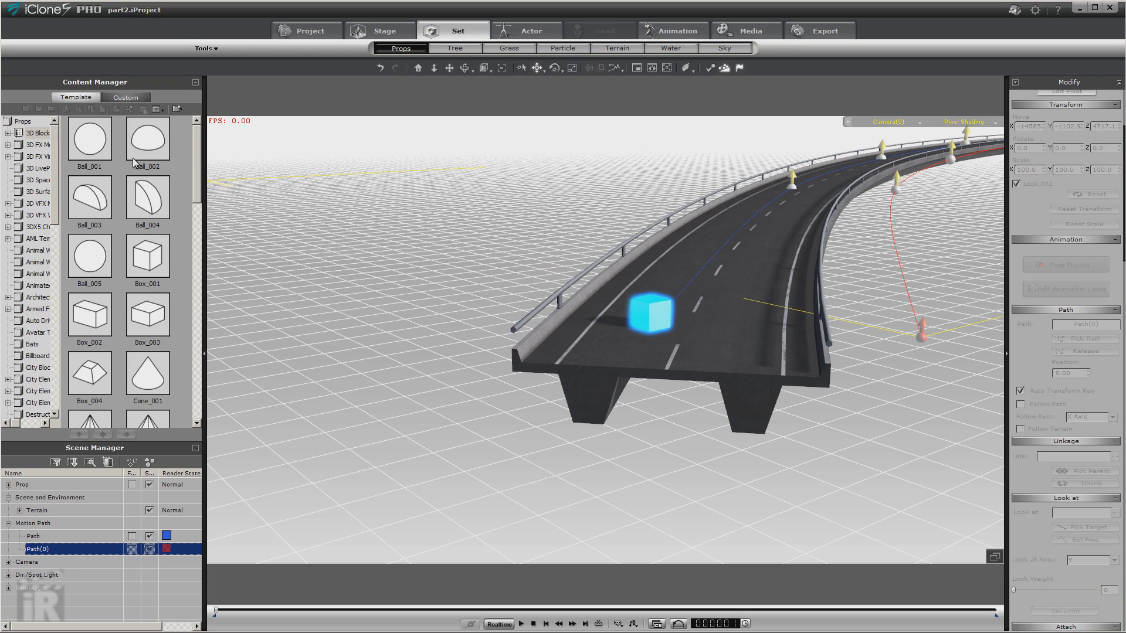
{"action": "double_click", "coordinate": [152, 253]}
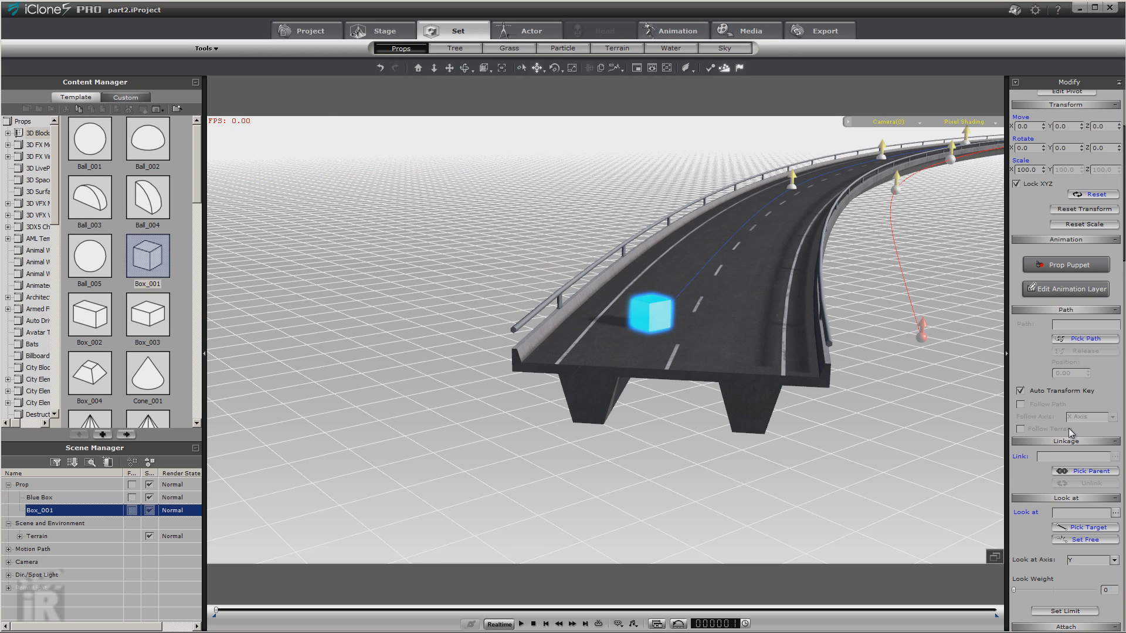
{"action": "left_click", "coordinate": [1085, 340]}
{"action": "left_click", "coordinate": [924, 339]}
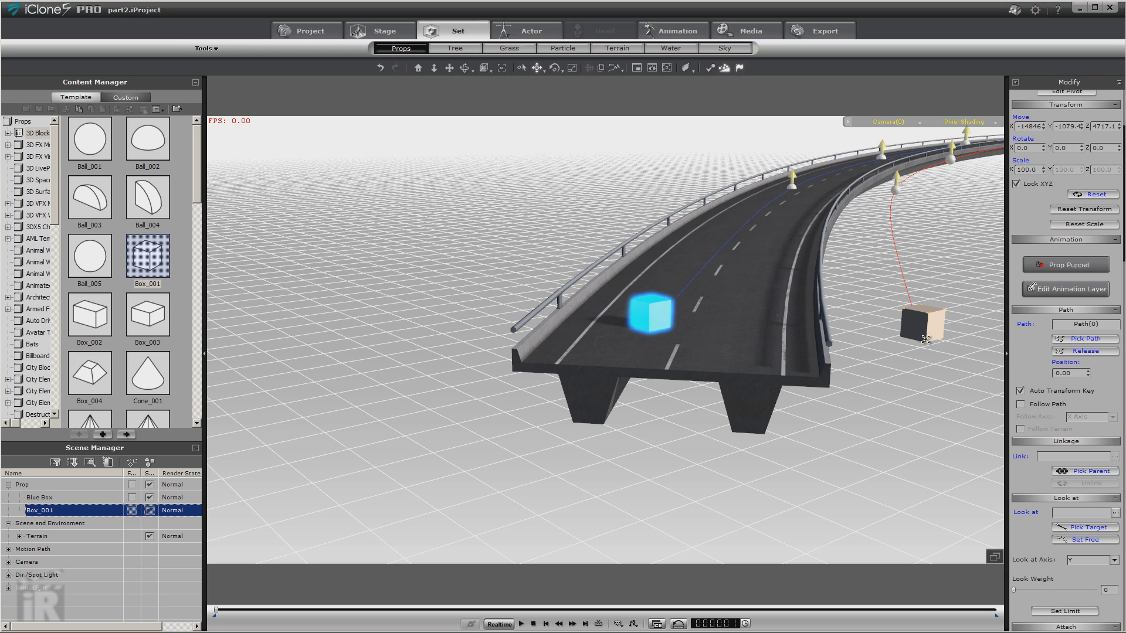
Step: Apply the red image as the diffuse texture of Box_001
{"action": "left_click_drag", "start_coordinate": [1124, 263], "coordinate": [1124, 446]}
{"action": "double_click", "coordinate": [1032, 429]}
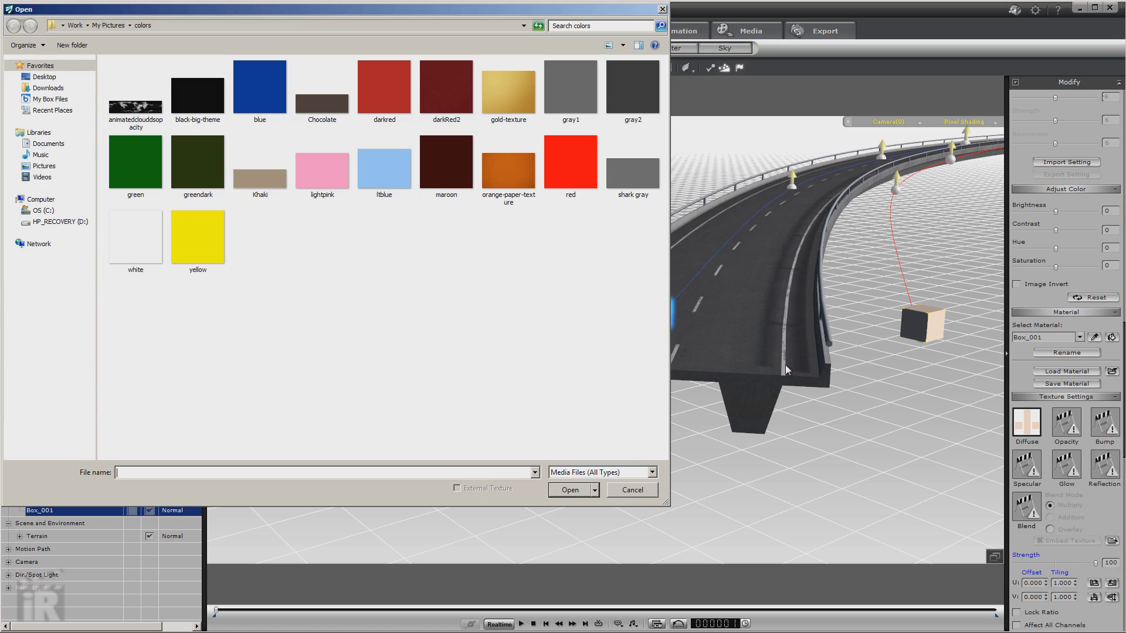
{"action": "double_click", "coordinate": [571, 162]}
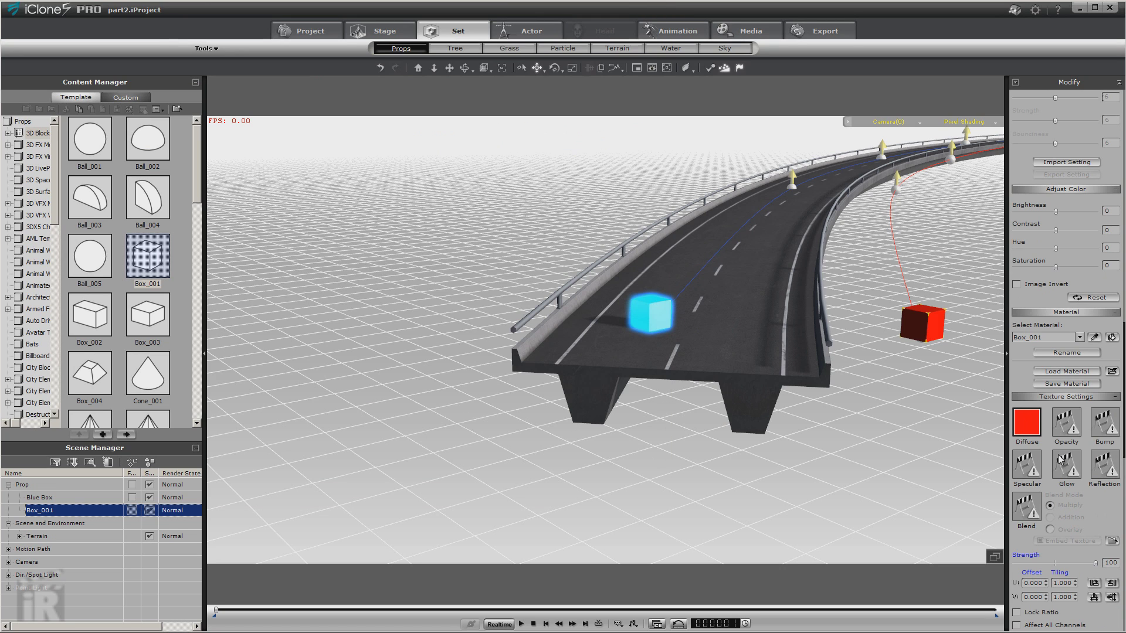
Step: Give Box_001 the "gold shine" glow texture and the Reflection03 reflection texture
{"action": "left_click", "coordinate": [1059, 462]}
{"action": "double_click", "coordinate": [1059, 463]}
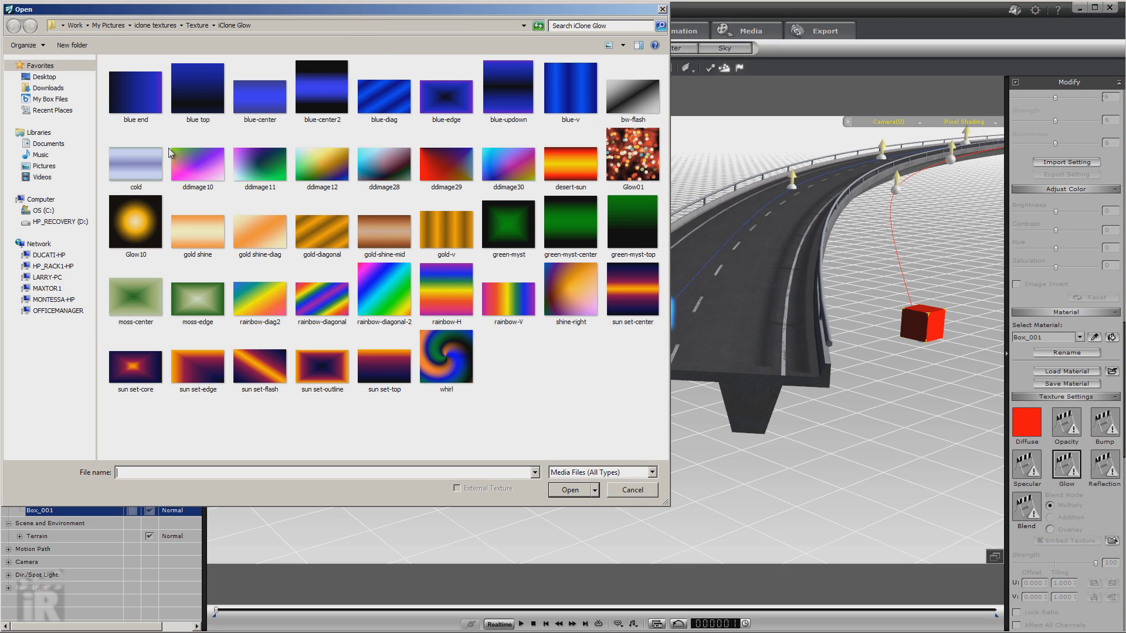
{"action": "double_click", "coordinate": [196, 234]}
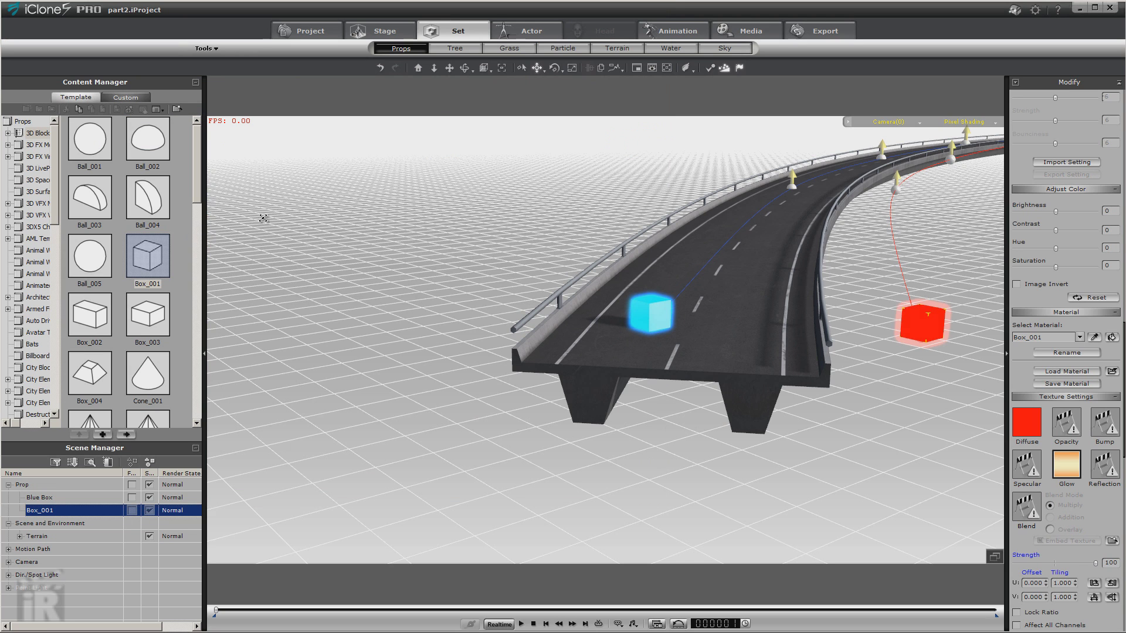
{"action": "double_click", "coordinate": [1111, 471]}
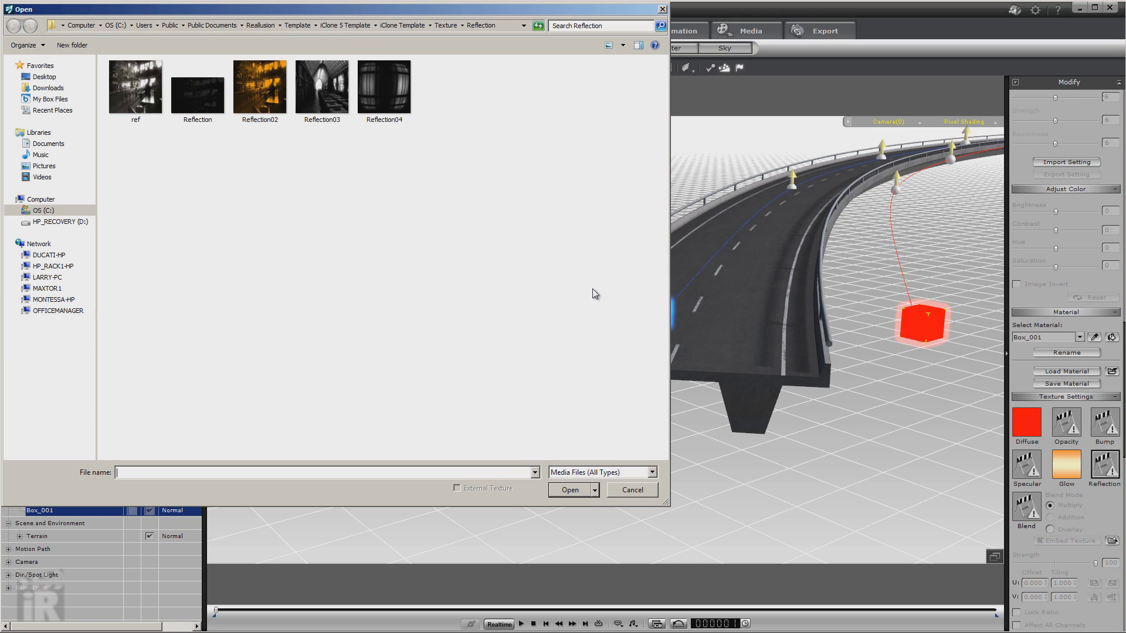
{"action": "double_click", "coordinate": [309, 94]}
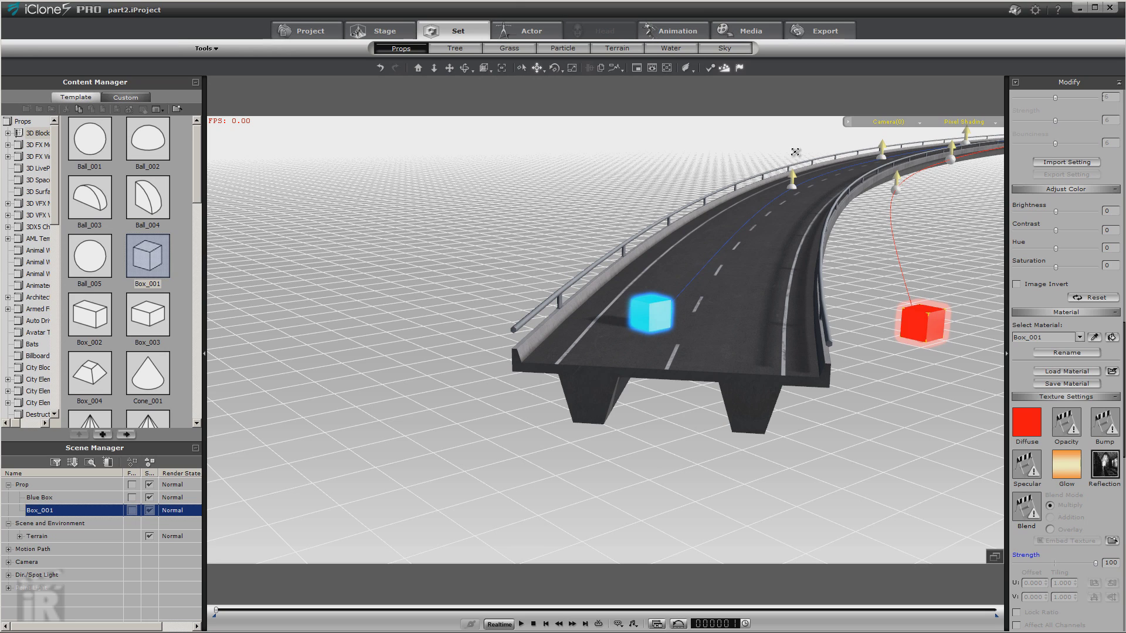
Step: Switch to the overall Camera view and go to the Blue Box's end Path key in its Constraint track
{"action": "left_click", "coordinate": [891, 122]}
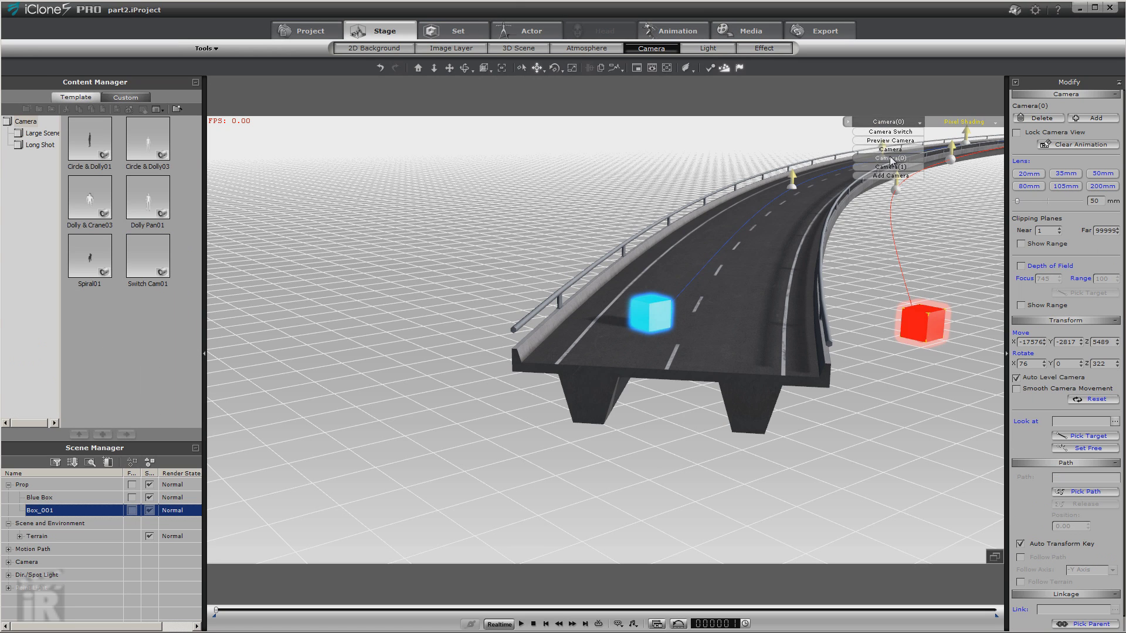
{"action": "left_click", "coordinate": [890, 149]}
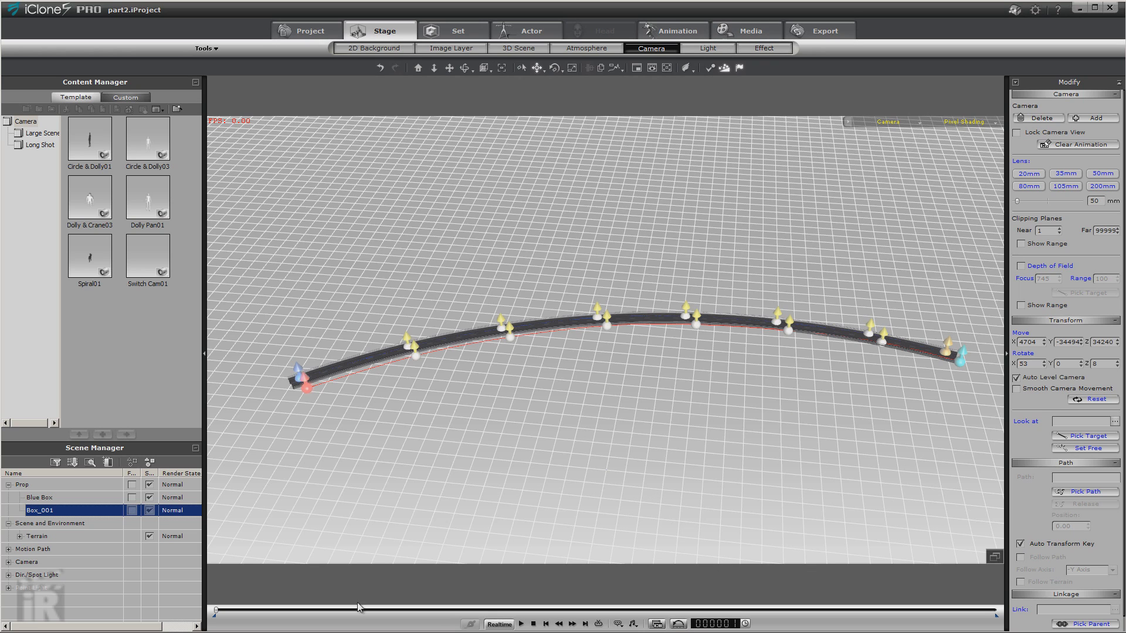
{"action": "left_click", "coordinate": [40, 498]}
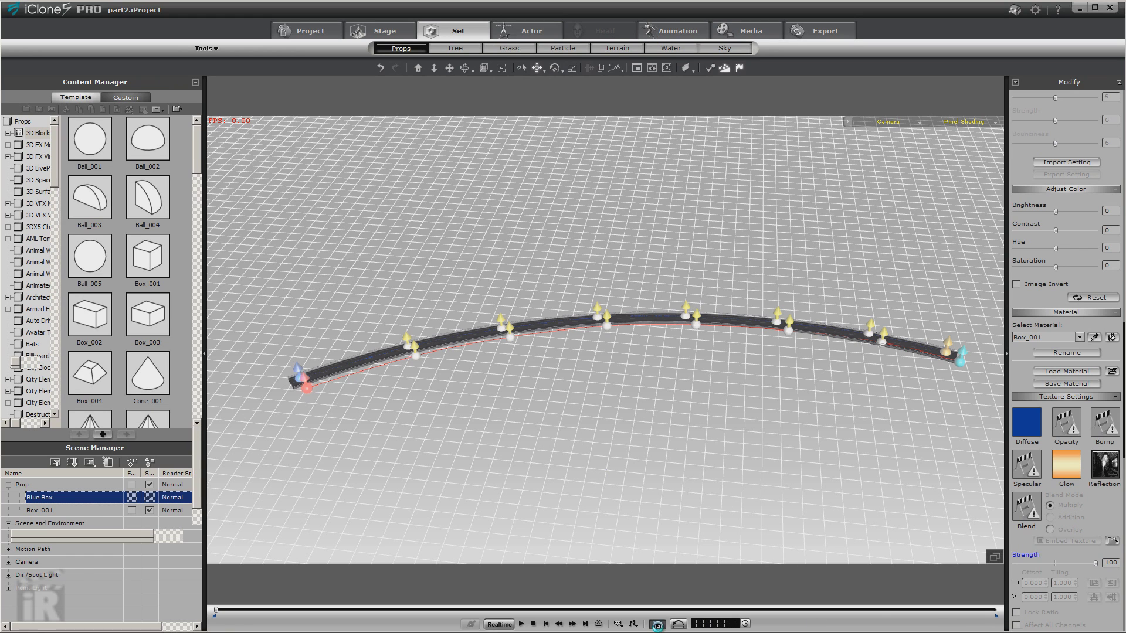
{"action": "left_click", "coordinate": [657, 623]}
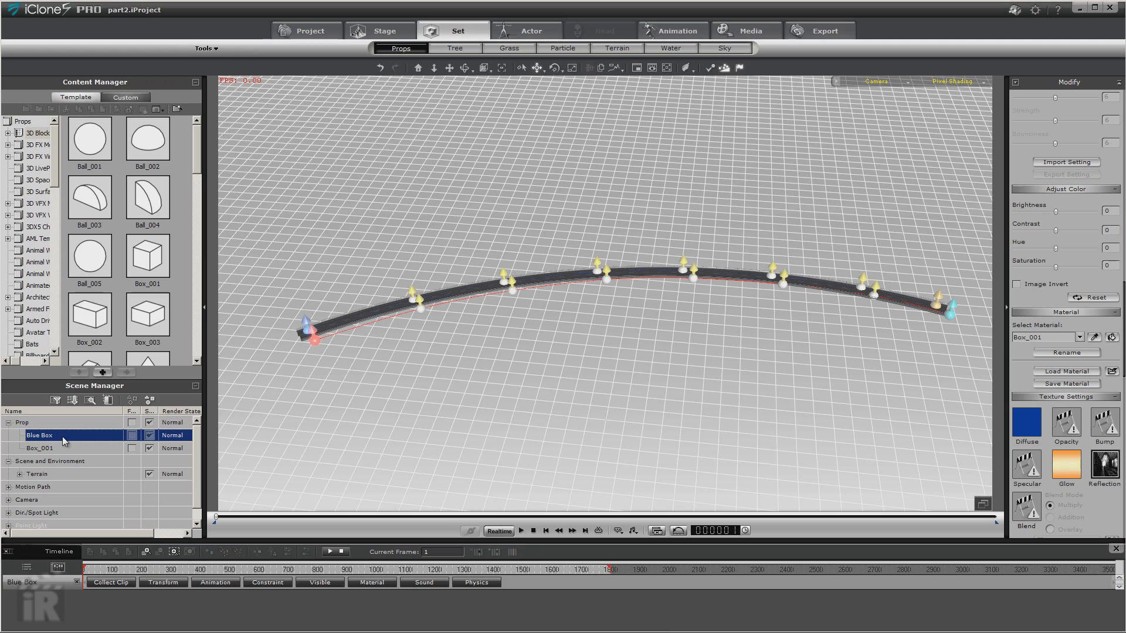
{"action": "left_click", "coordinate": [266, 583]}
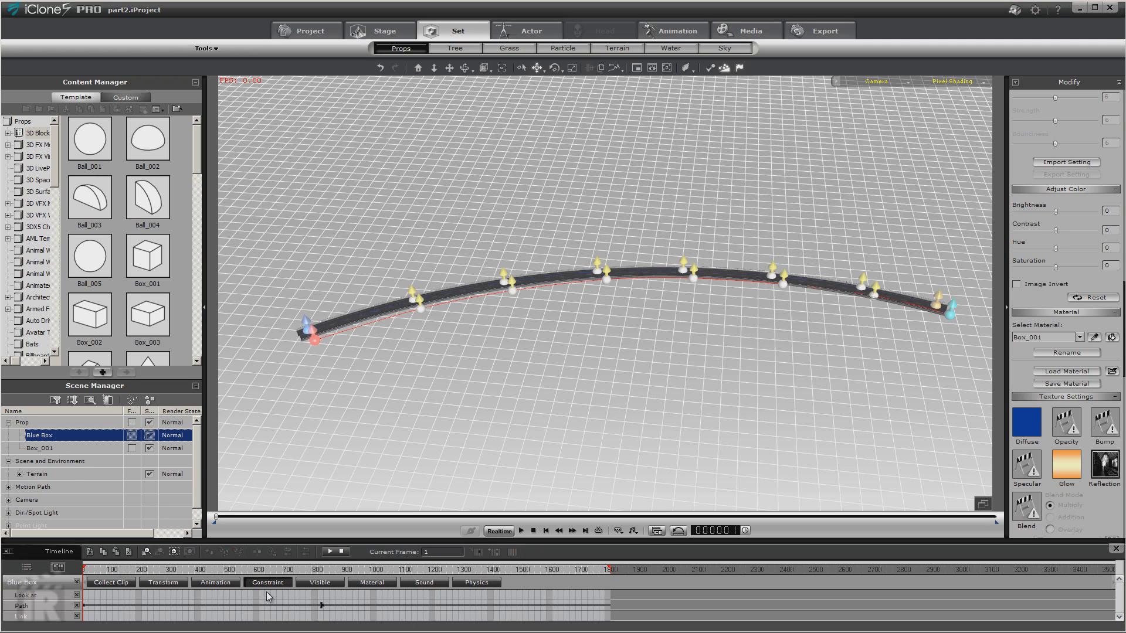
{"action": "left_click", "coordinate": [322, 606]}
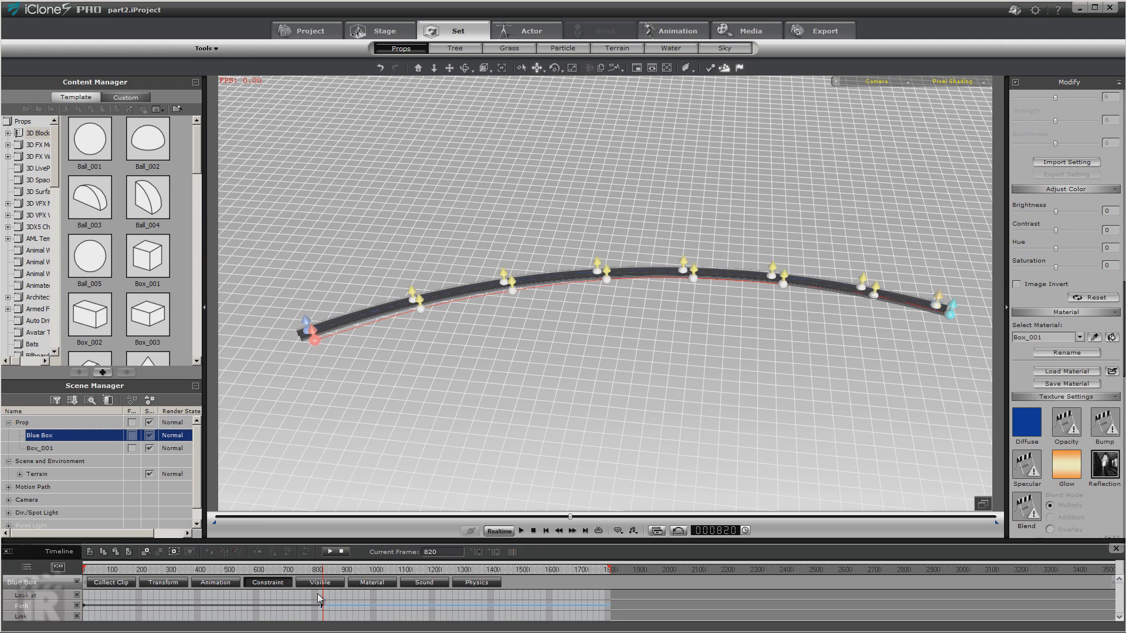
Step: Rename the prop Box_001 as Red Box
{"action": "left_click", "coordinate": [41, 448]}
{"action": "double_click", "coordinate": [56, 449]}
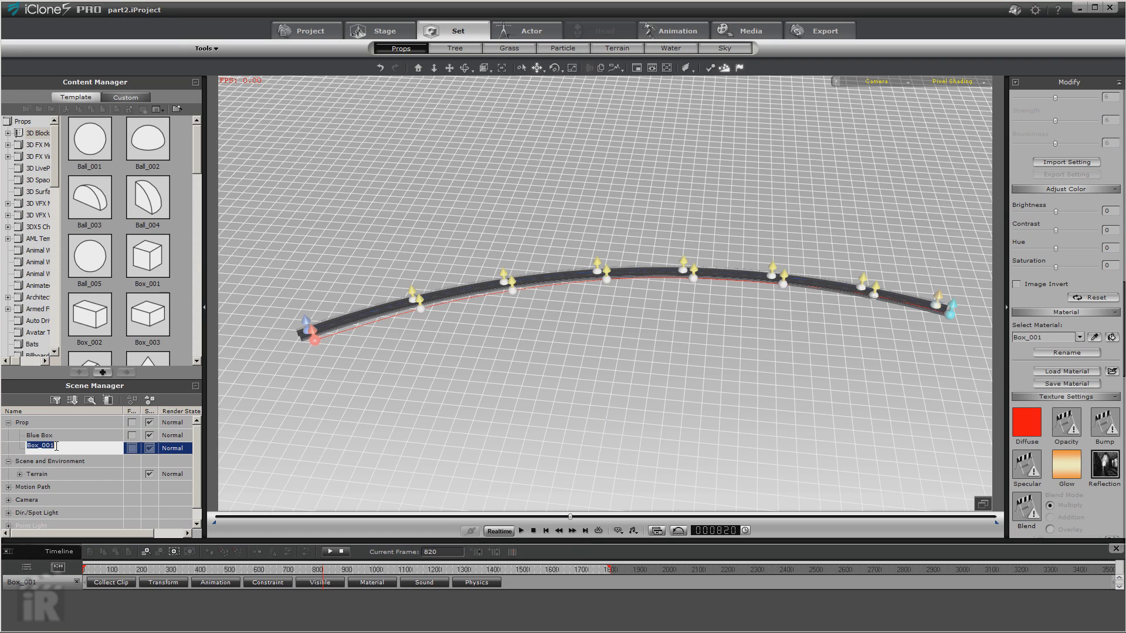
{"action": "type", "text": "Red Box"}
{"action": "key", "text": "Return"}
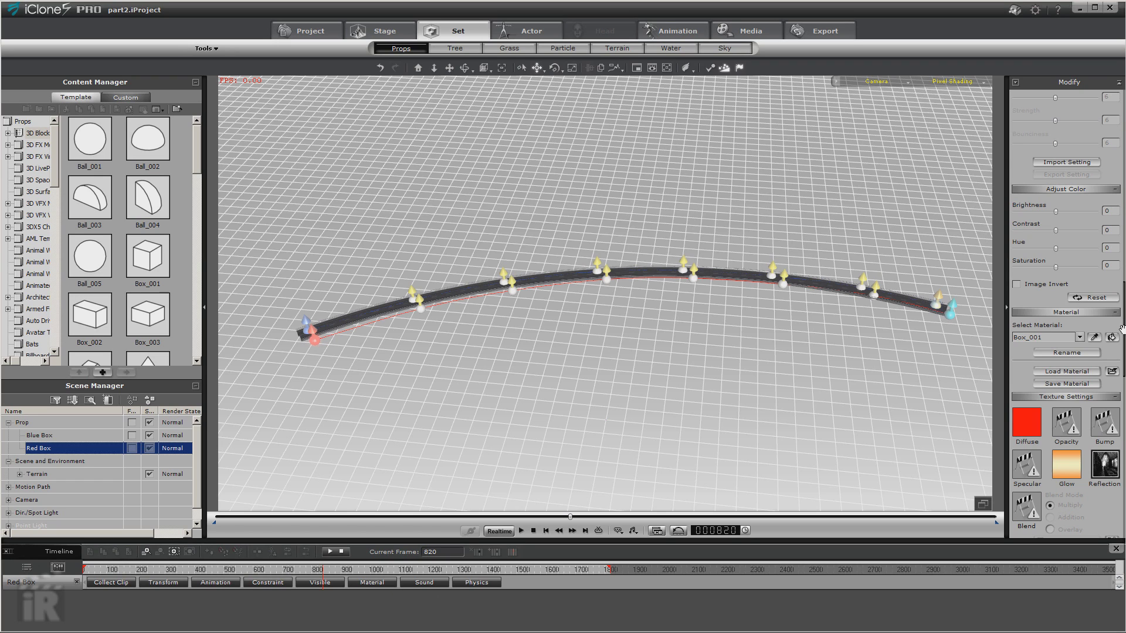
Step: Set the Red Box's path position to 100 at frame 820 and return the timeline to the first frame
{"action": "scroll", "coordinate": [1122, 329], "scroll_direction": "up", "scroll_amount": 10}
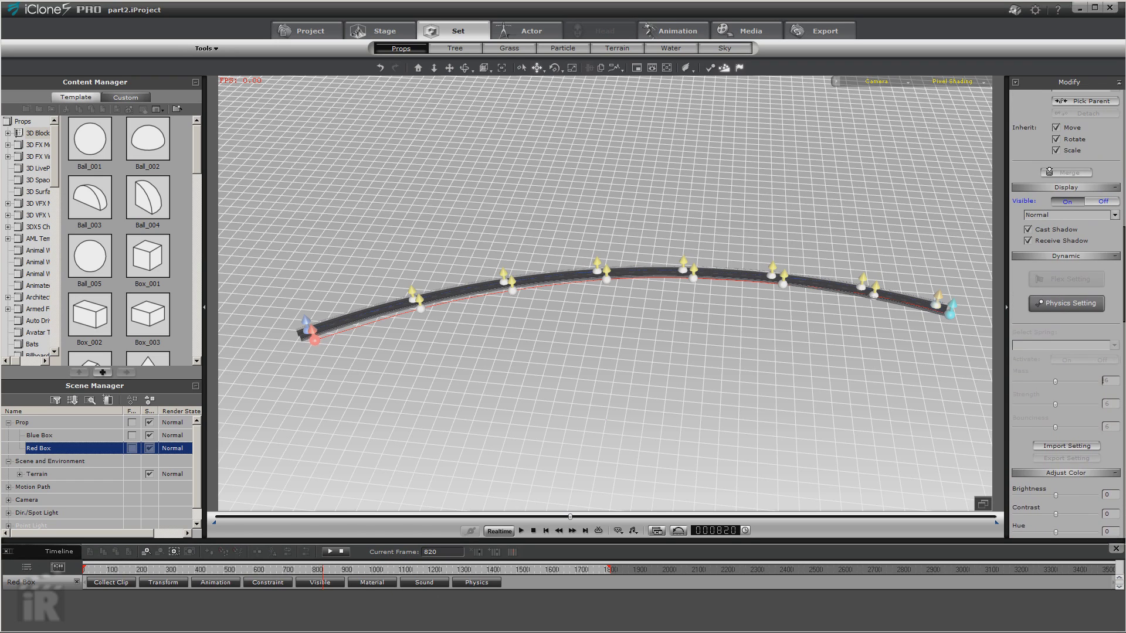
{"action": "scroll", "coordinate": [1124, 235], "scroll_direction": "up", "scroll_amount": 5}
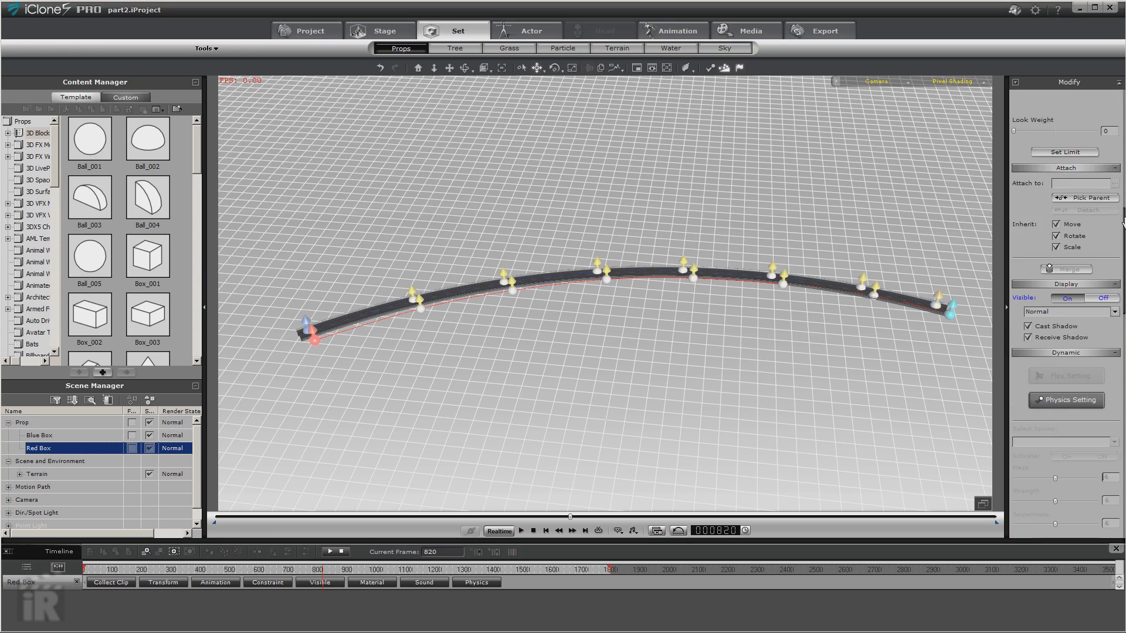
{"action": "scroll", "coordinate": [1124, 212], "scroll_direction": "up", "scroll_amount": 5}
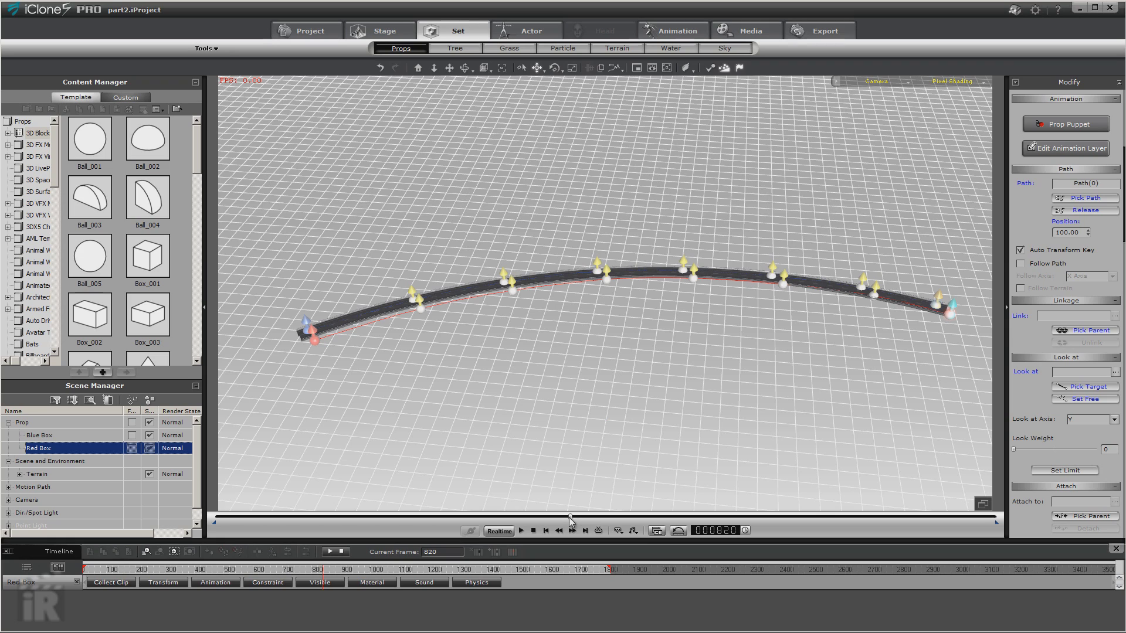
{"action": "left_click_drag", "start_coordinate": [568, 522], "coordinate": [196, 603]}
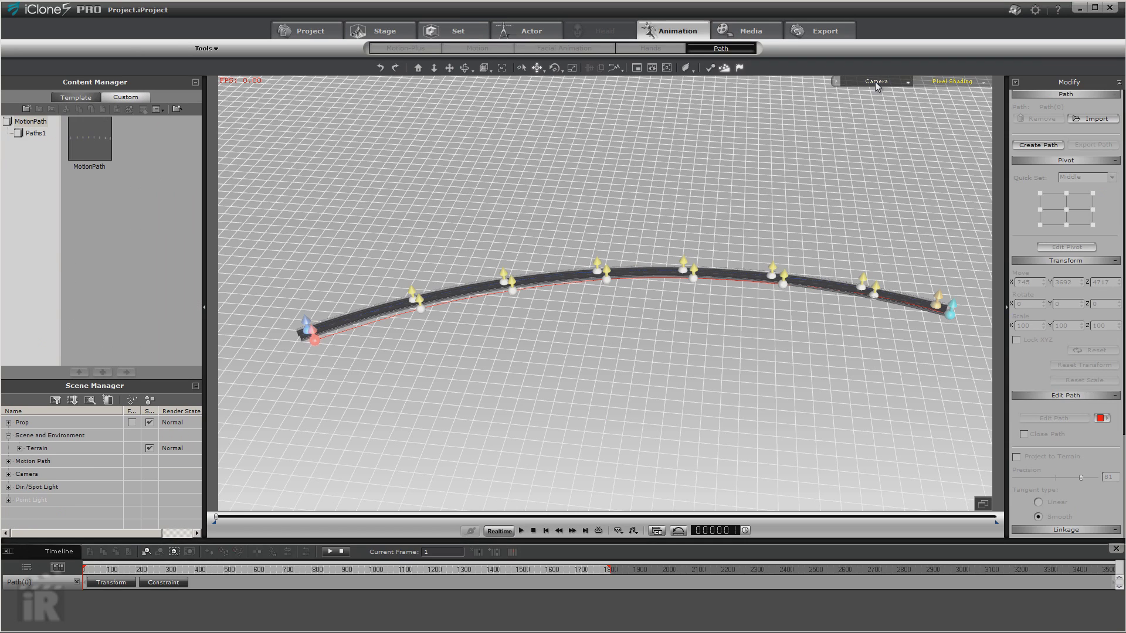
Step: View the scene through Camera(0) and move the red Path(0) over the Blue Box's path, to about X 739, Y 3679
{"action": "left_click", "coordinate": [381, 31]}
{"action": "left_click", "coordinate": [876, 81]}
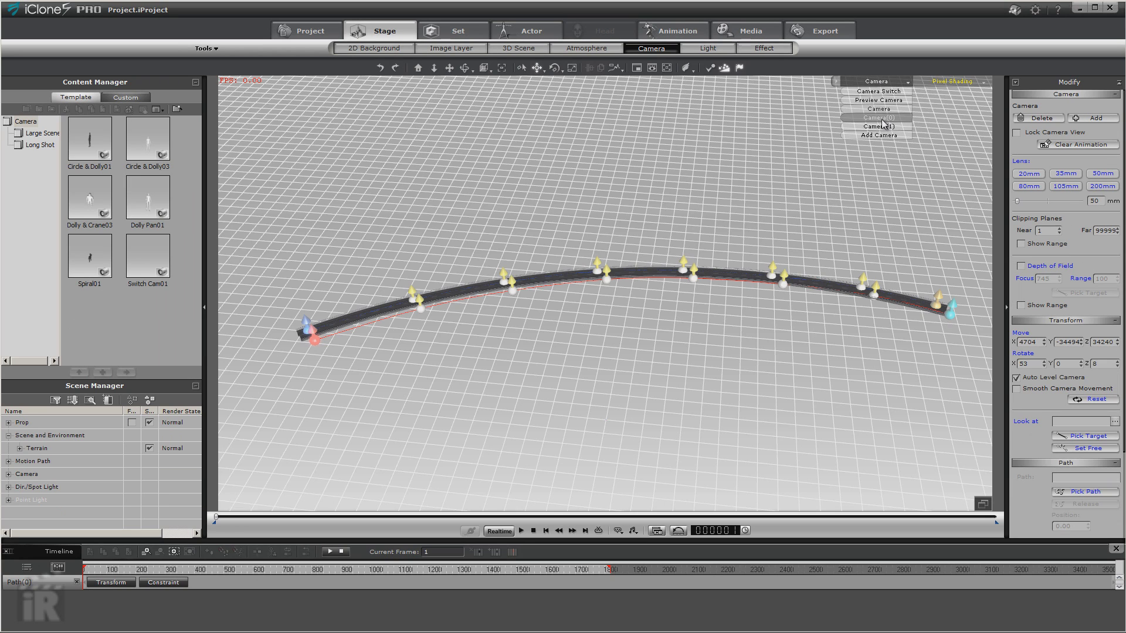
{"action": "left_click", "coordinate": [878, 118]}
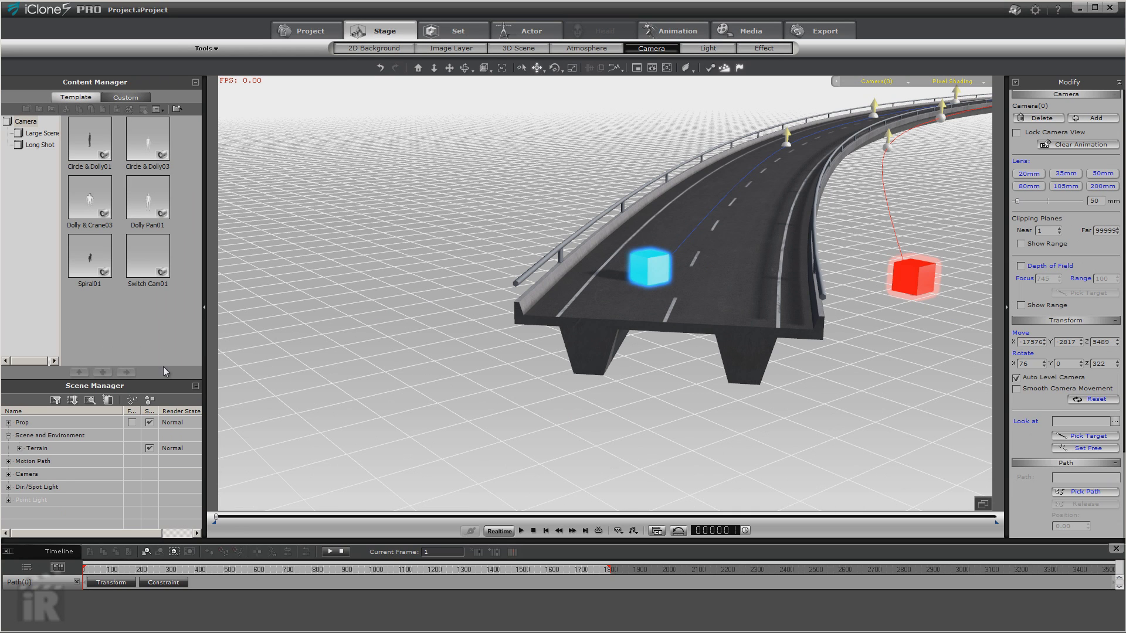
{"action": "left_click", "coordinate": [8, 475]}
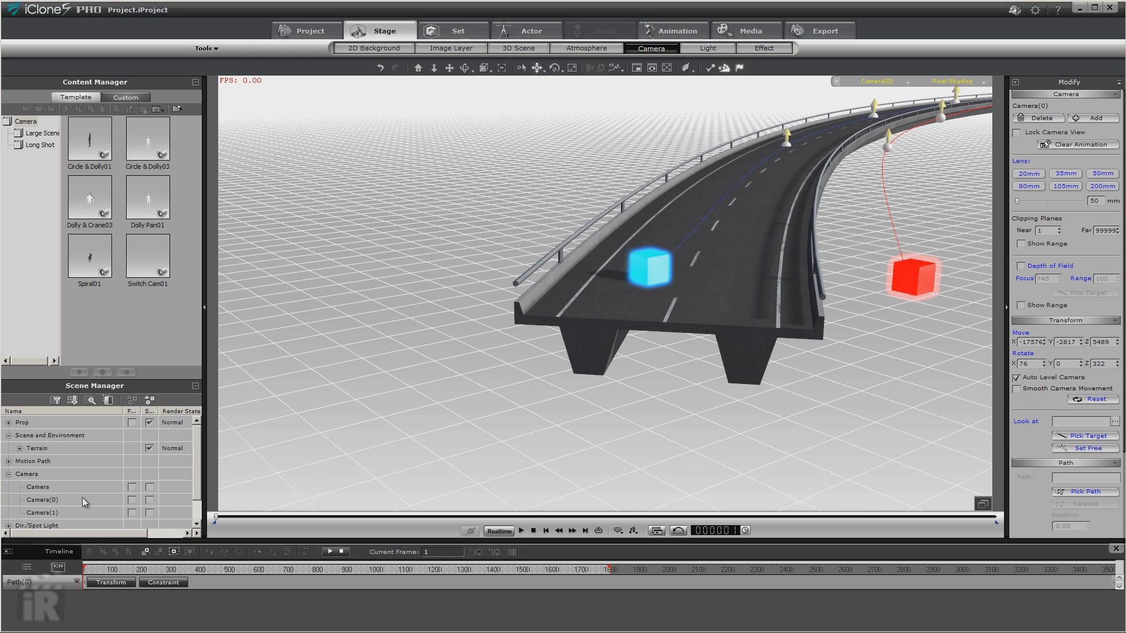
{"action": "left_click", "coordinate": [8, 461]}
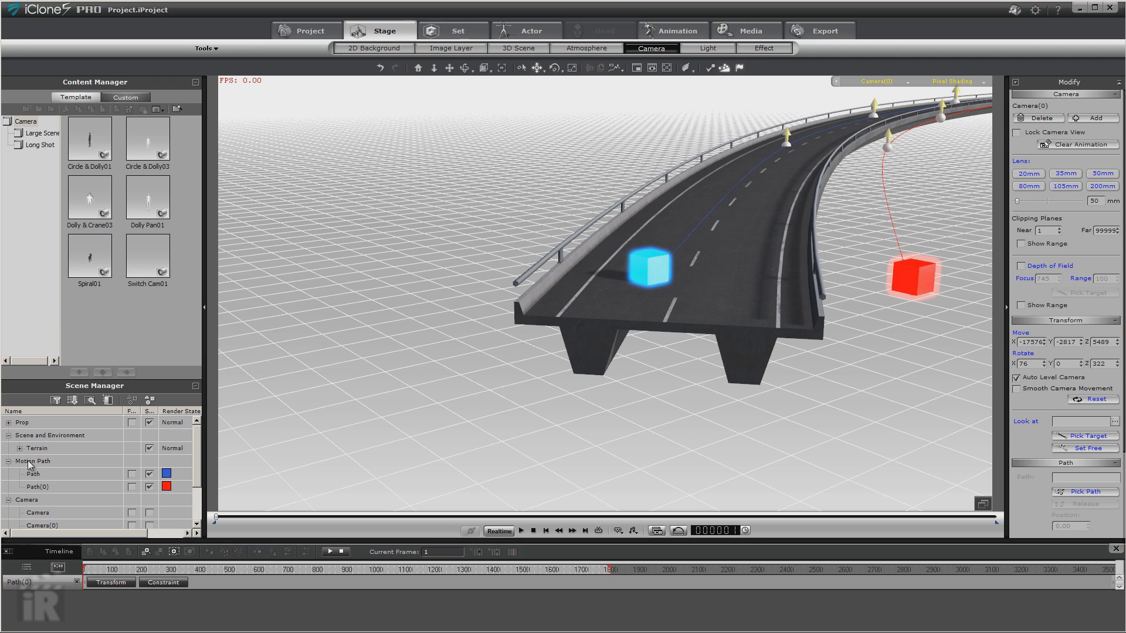
{"action": "left_click", "coordinate": [47, 487]}
{"action": "left_click_drag", "start_coordinate": [903, 238], "coordinate": [336, 2]}
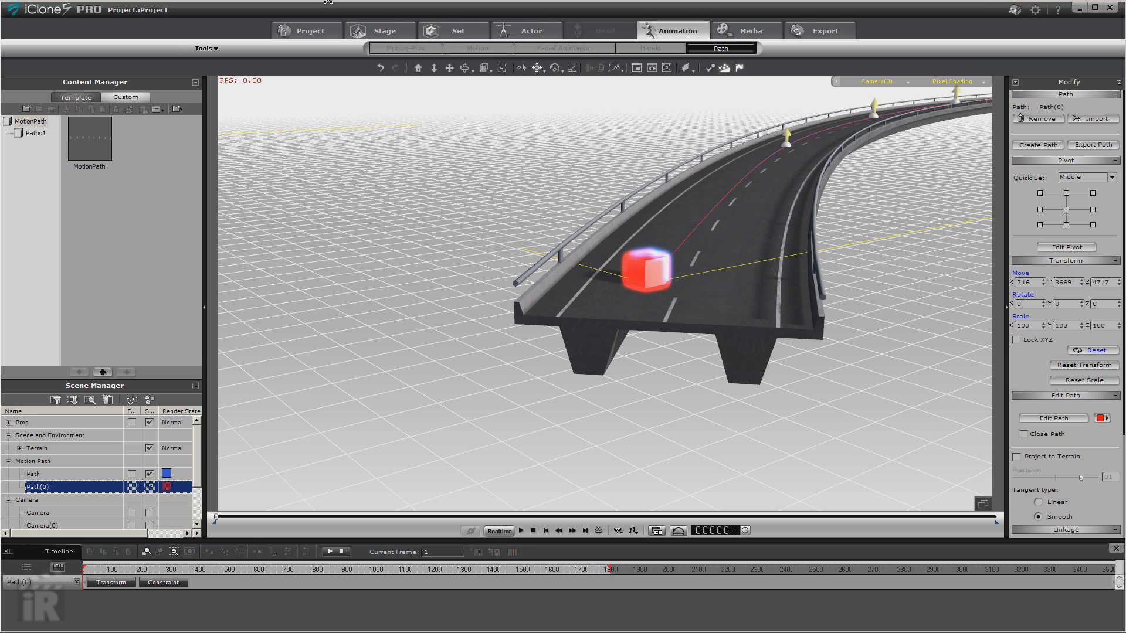
{"action": "left_click_drag", "start_coordinate": [640, 267], "coordinate": [649, 253]}
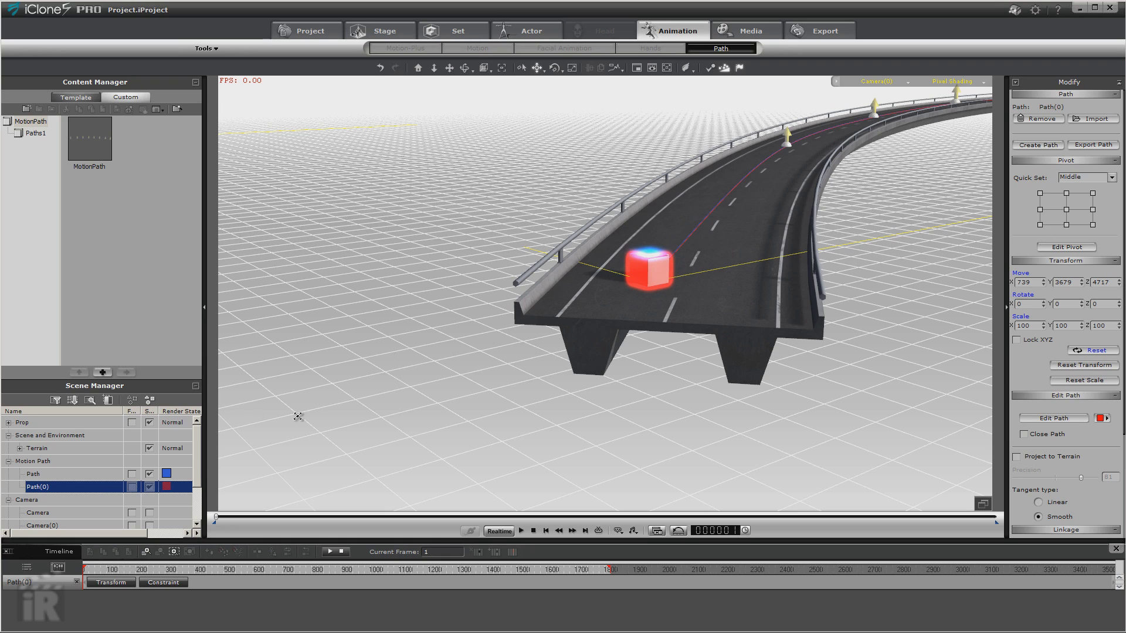
Step: Move Path(0)'s control points nearest the start towards the inner lane of the overpass and switch to the overall Camera view
{"action": "left_click", "coordinate": [1056, 420]}
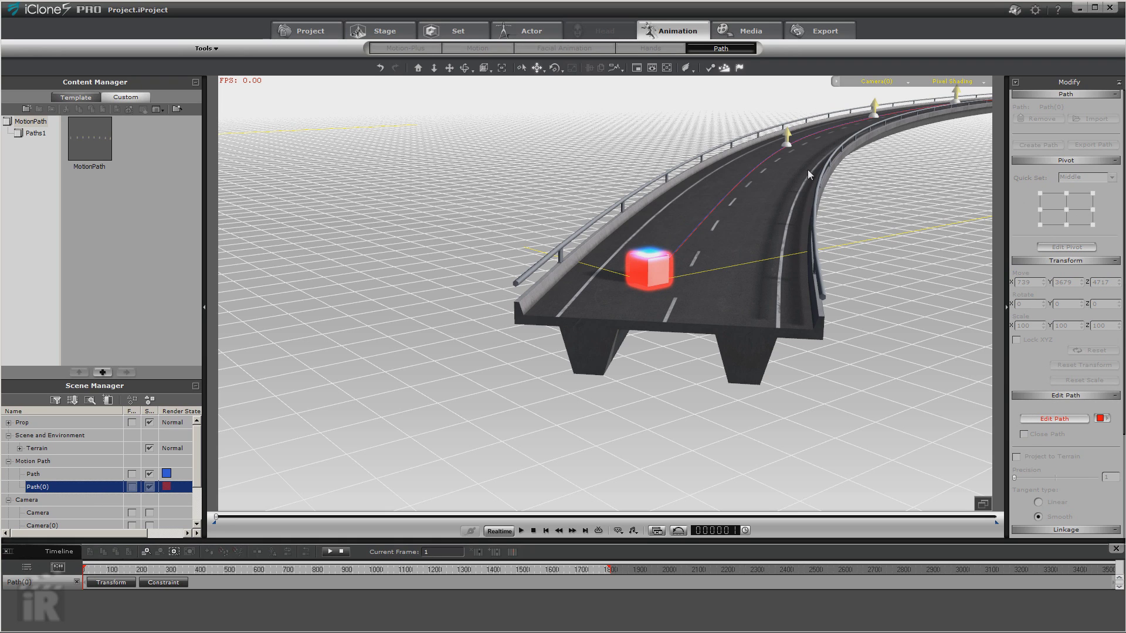
{"action": "left_click", "coordinate": [788, 141]}
{"action": "left_click_drag", "start_coordinate": [787, 141], "coordinate": [953, 201]}
{"action": "left_click", "coordinate": [957, 99]}
{"action": "left_click_drag", "start_coordinate": [957, 97], "coordinate": [953, 95]}
{"action": "left_click", "coordinate": [896, 81]}
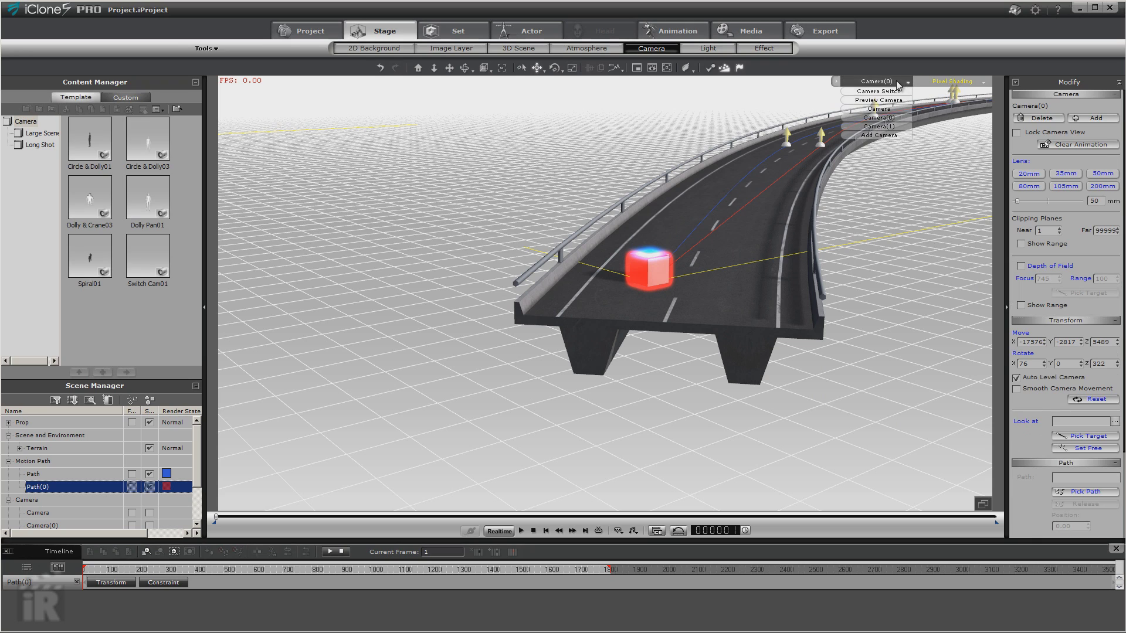
{"action": "left_click", "coordinate": [880, 109]}
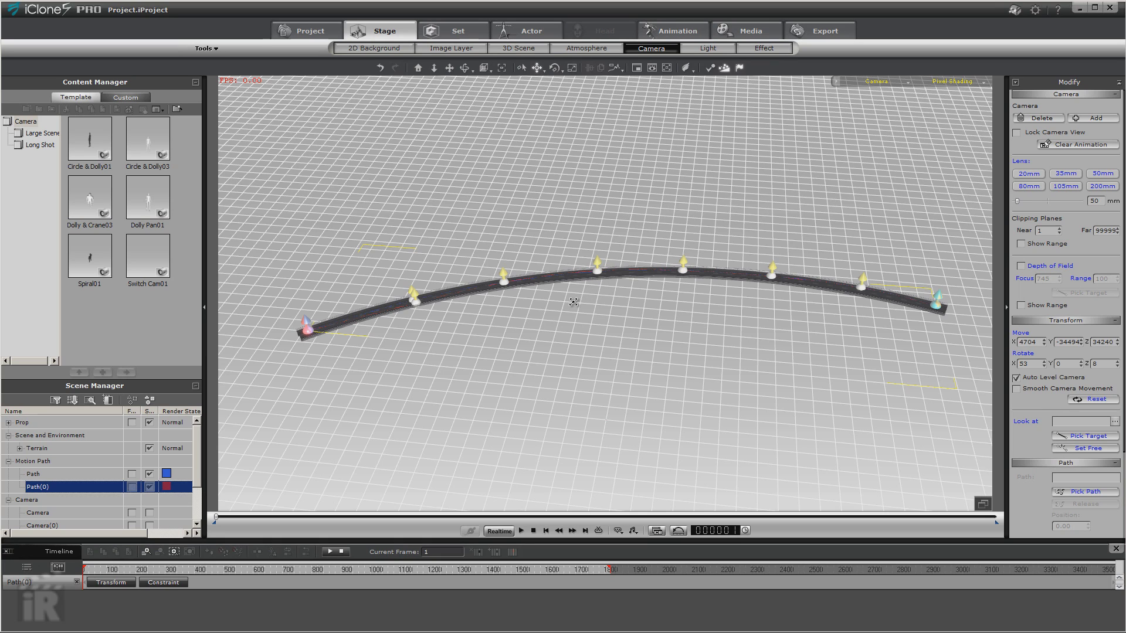
Step: Edit Path(0), shifting its control points between the middle of the overpass and the far end
{"action": "left_click", "coordinate": [682, 271]}
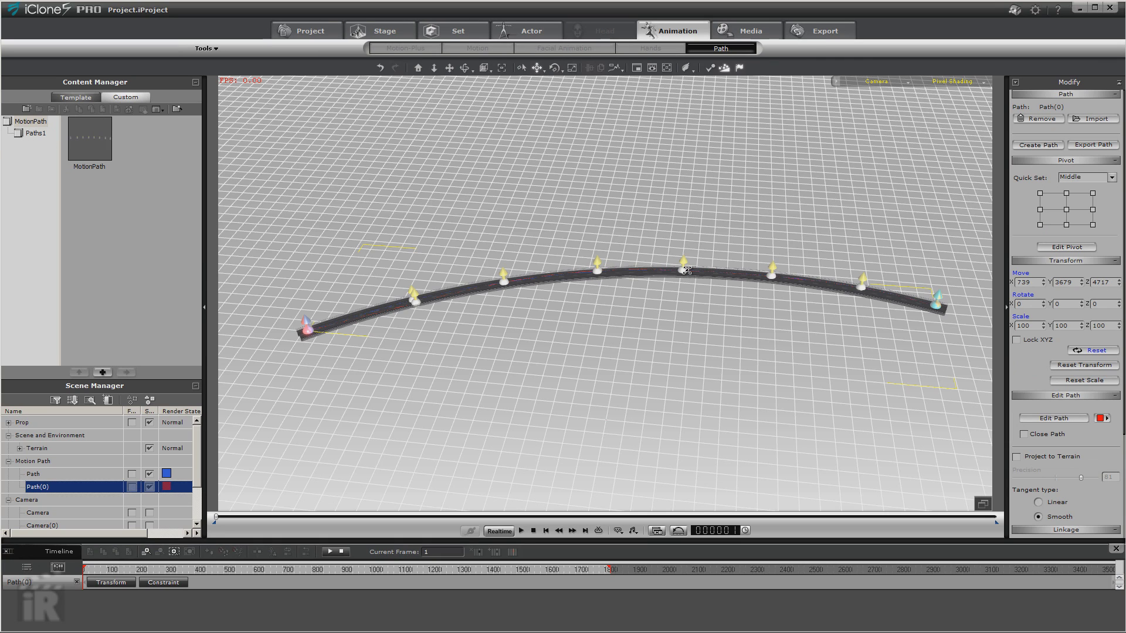
{"action": "left_click", "coordinate": [1058, 420]}
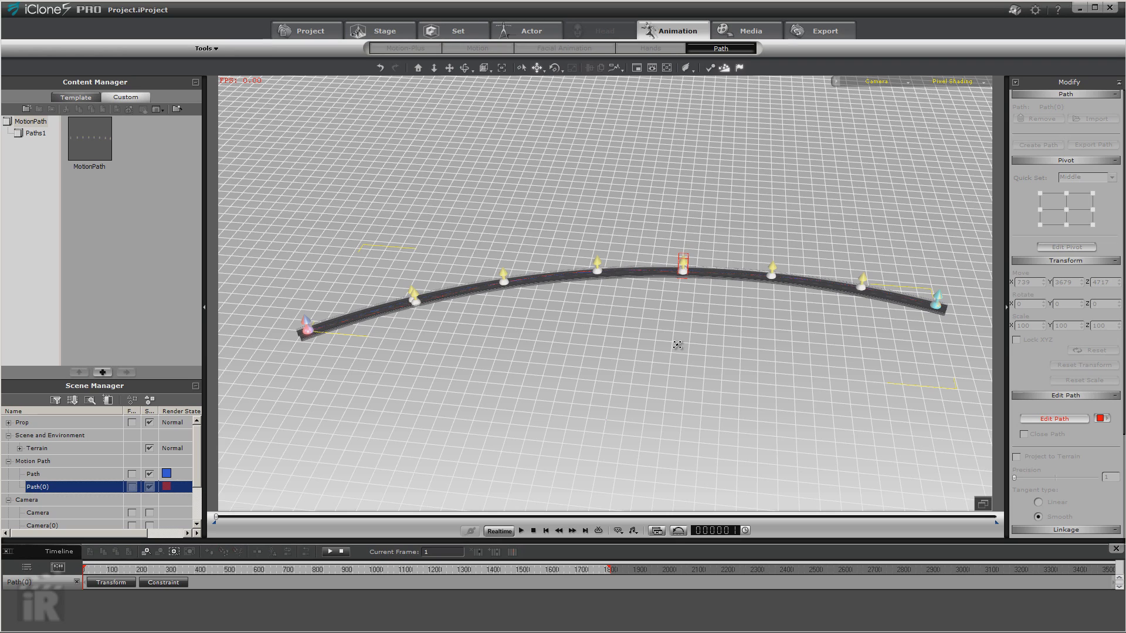
{"action": "left_click", "coordinate": [774, 276]}
{"action": "left_click", "coordinate": [862, 289]}
{"action": "left_click", "coordinate": [1046, 419]}
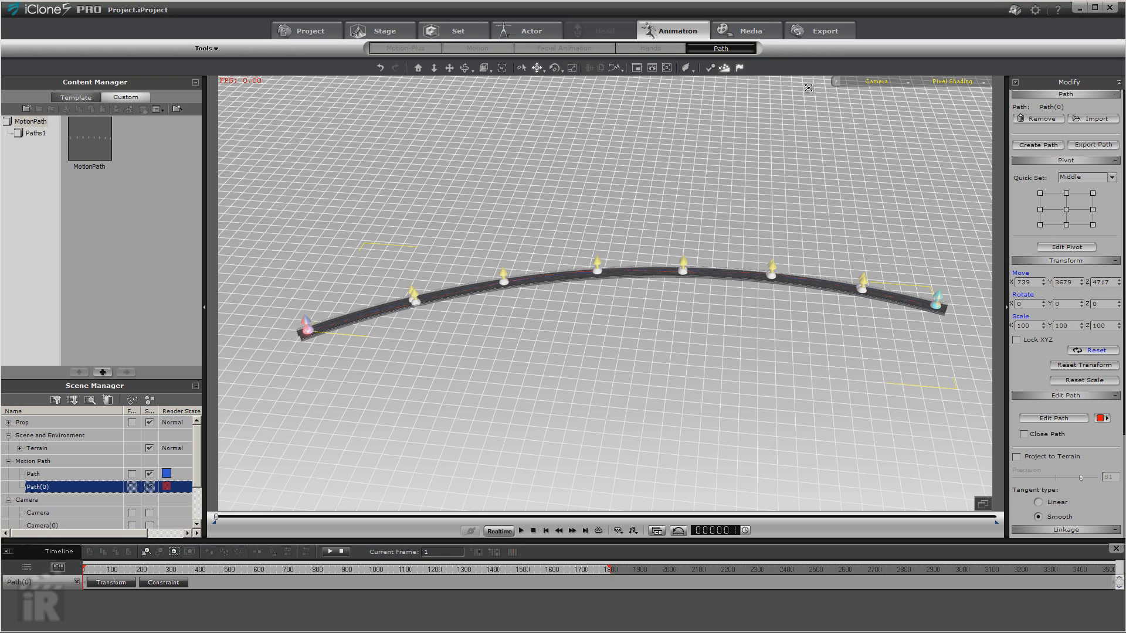
Step: Switch to the Camera(0) view, play the box animation to check it, and stop playback
{"action": "left_click", "coordinate": [888, 84]}
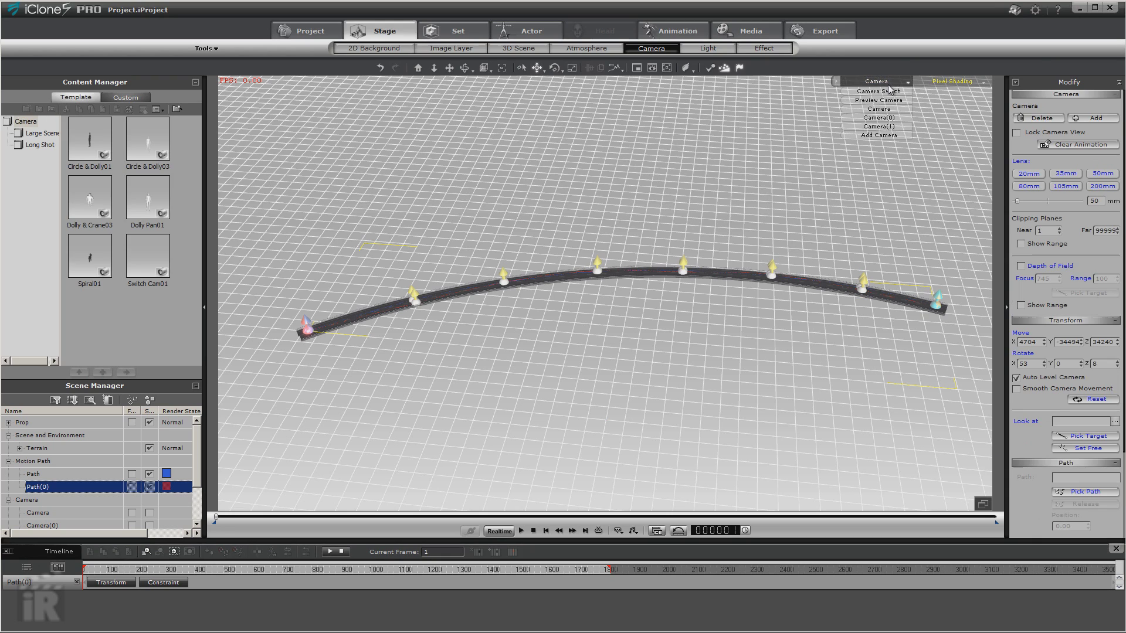
{"action": "left_click", "coordinate": [884, 117]}
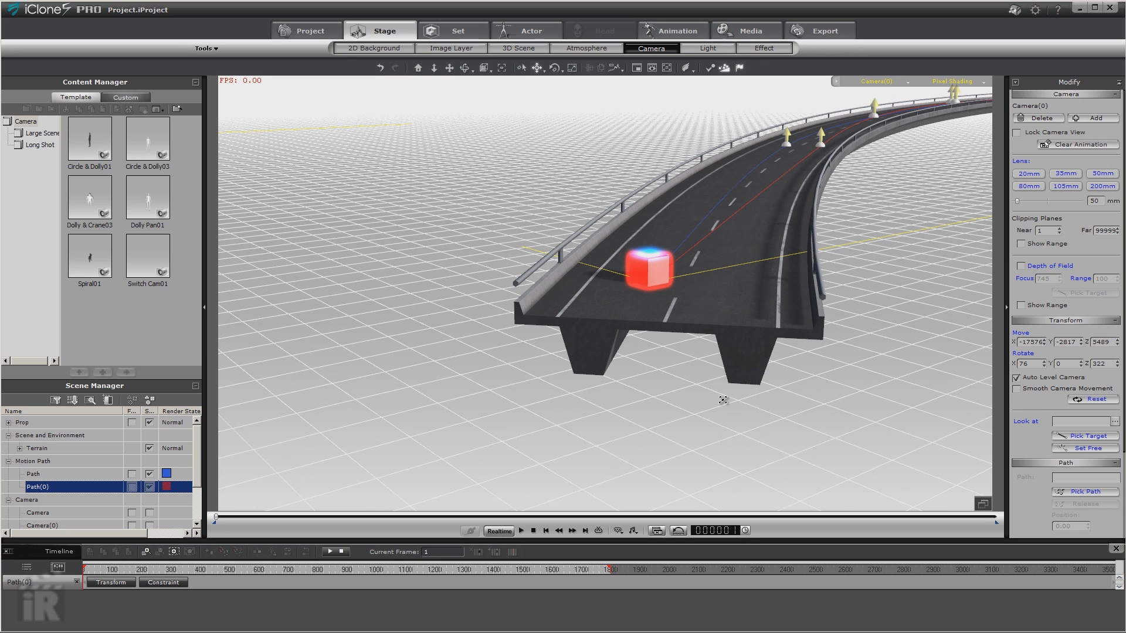
{"action": "left_click", "coordinate": [521, 530]}
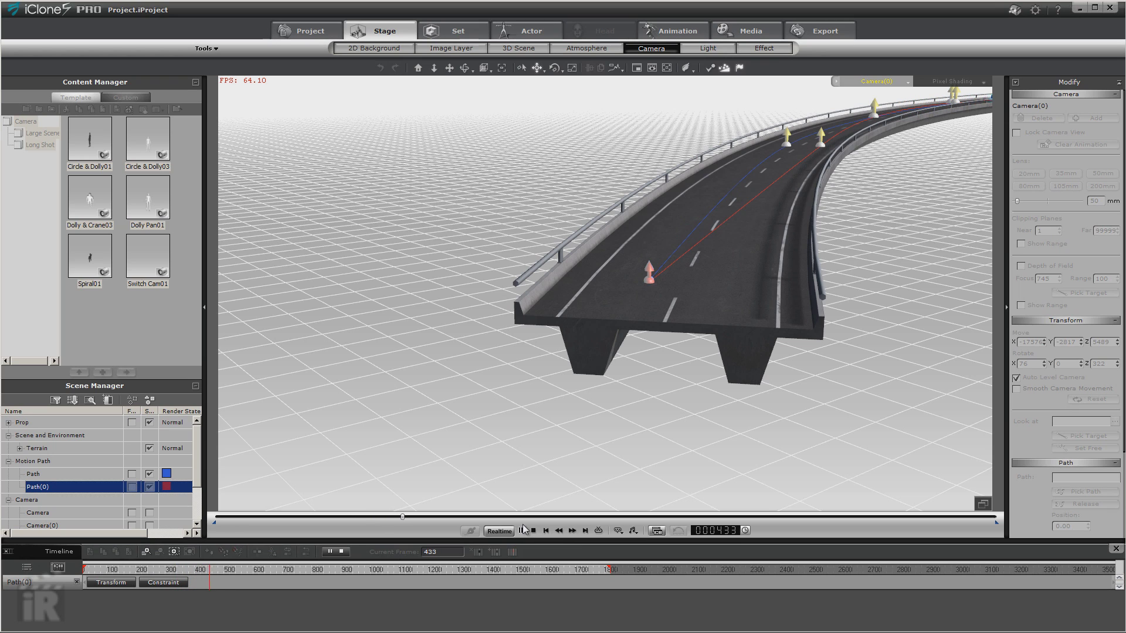
{"action": "left_click", "coordinate": [533, 530]}
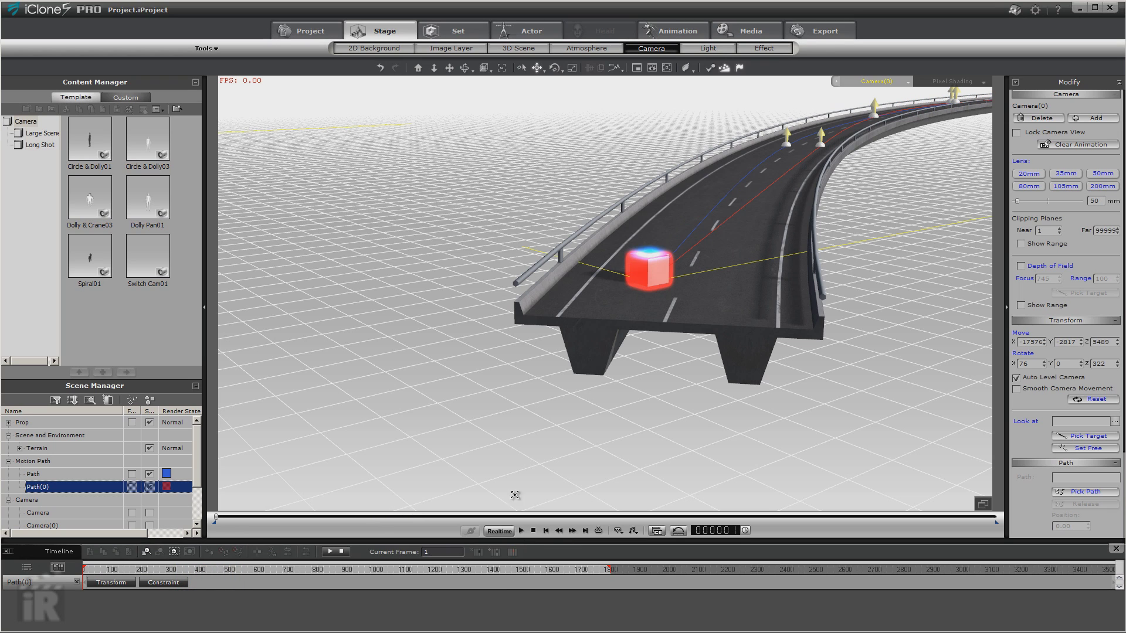
Step: Review the animation through the overall Camera, stop playback, and return to the Camera(0) view
{"action": "left_click", "coordinate": [877, 82]}
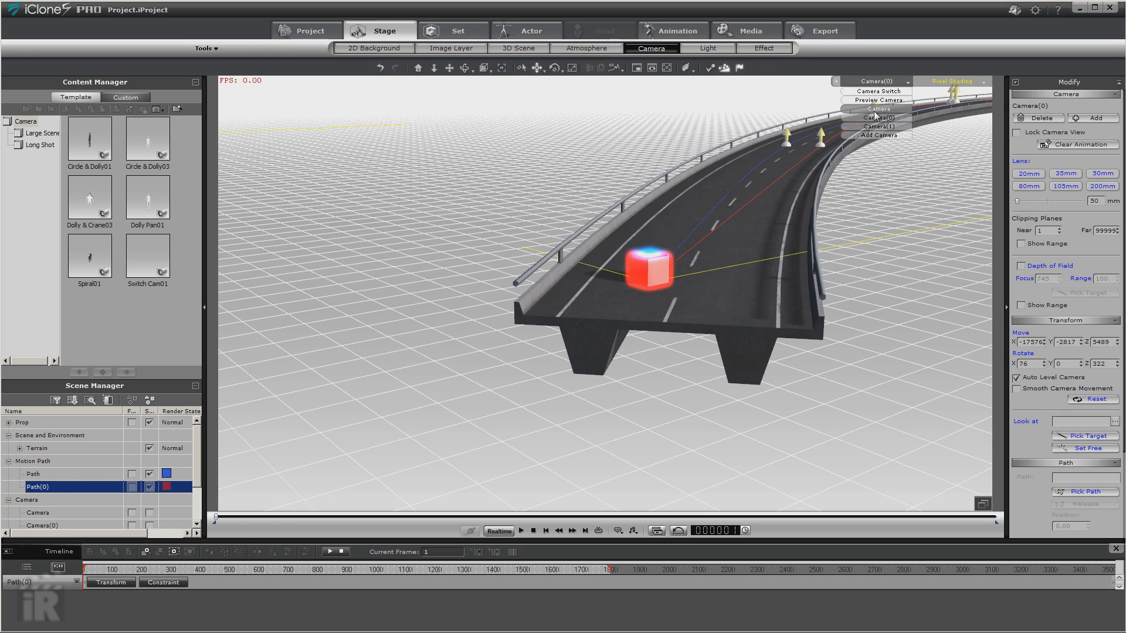
{"action": "left_click", "coordinate": [878, 108]}
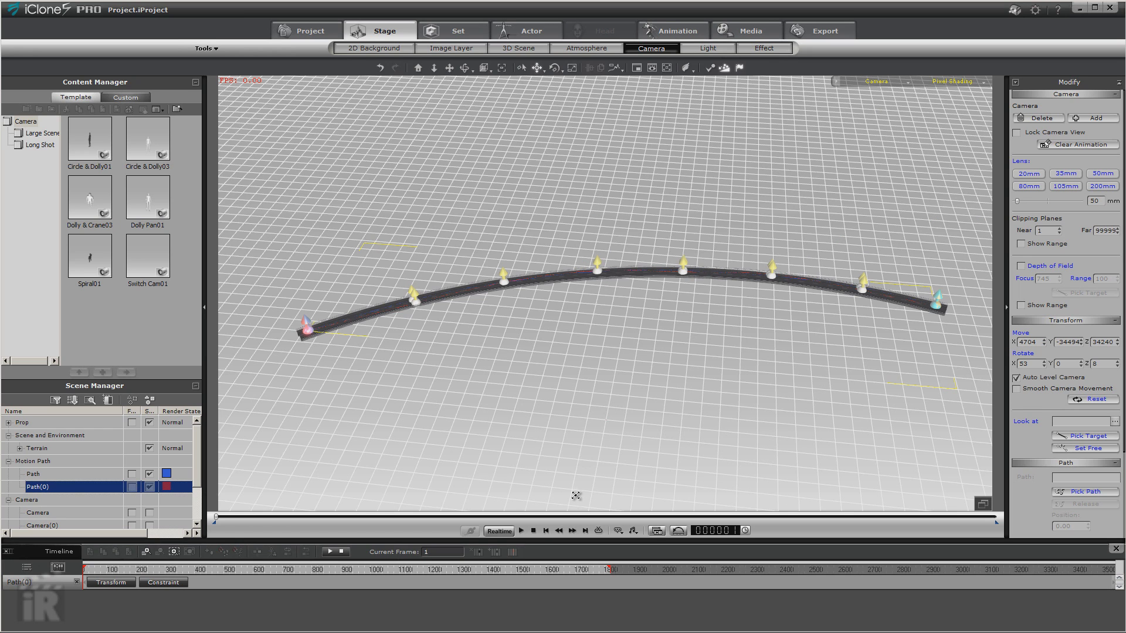
{"action": "left_click", "coordinate": [520, 530]}
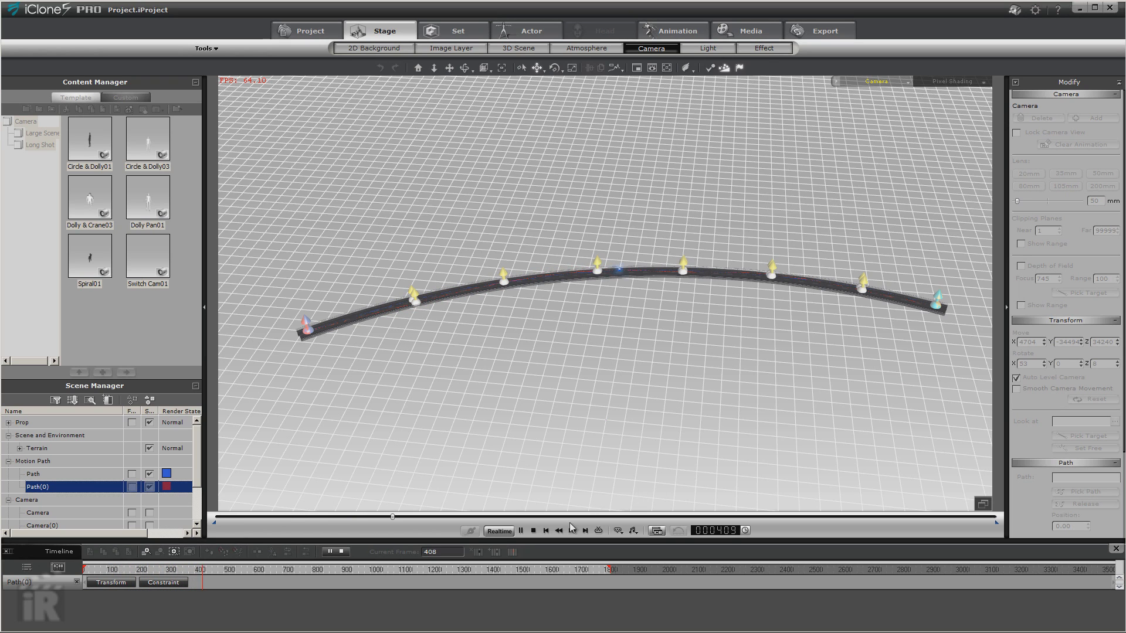
{"action": "left_click", "coordinate": [533, 530]}
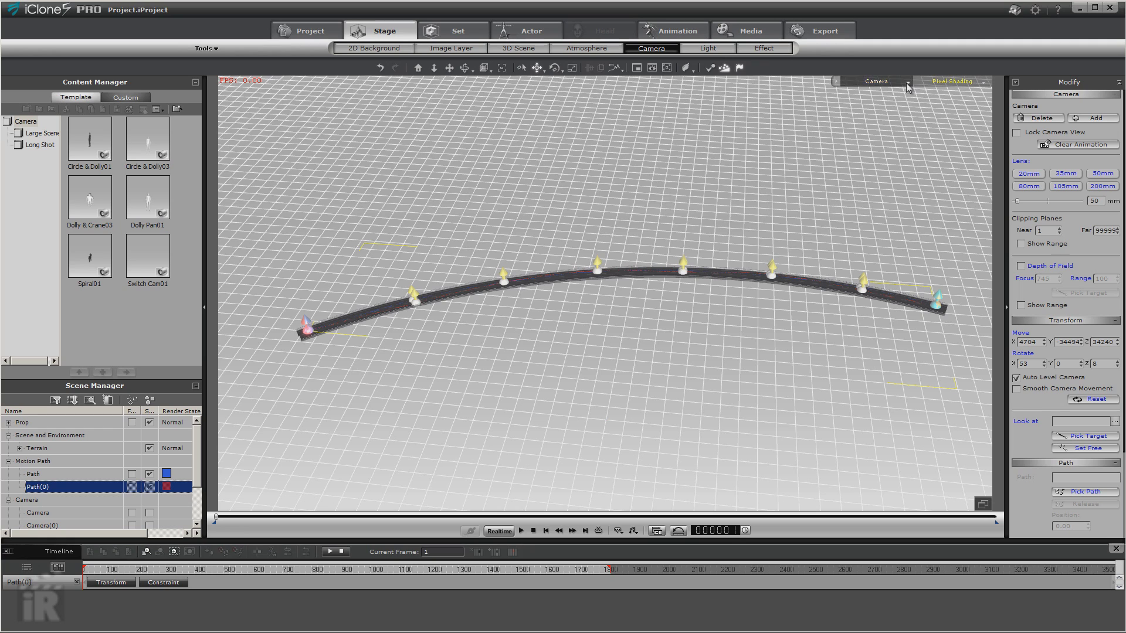
{"action": "left_click", "coordinate": [876, 81]}
{"action": "left_click", "coordinate": [889, 117]}
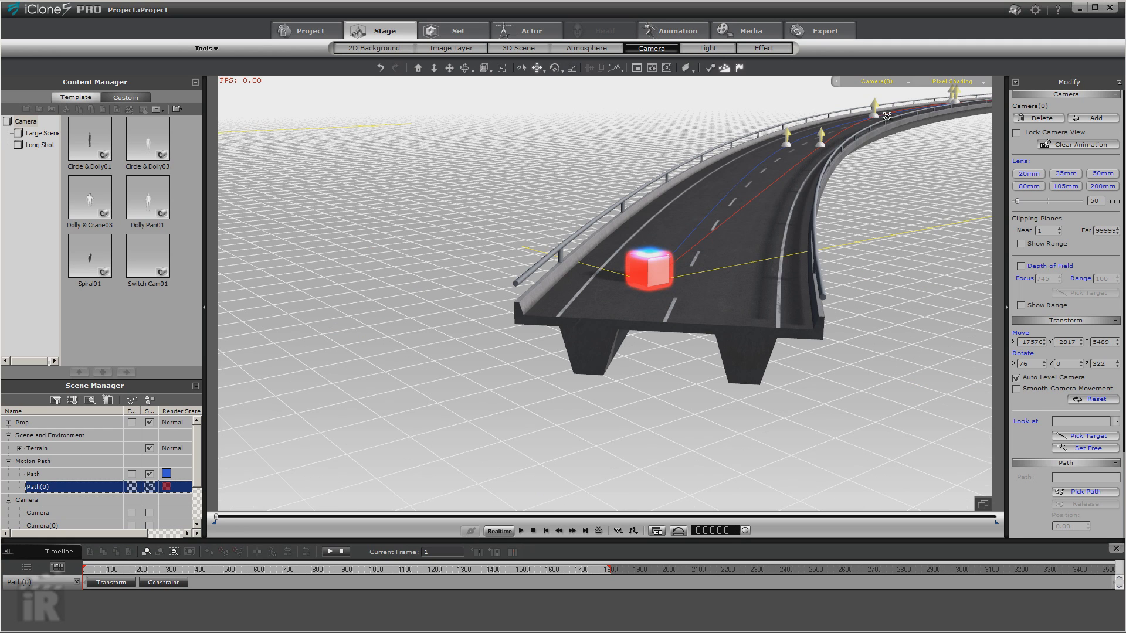
Step: Add the Bullrack Challenger prop from the custom carchase folder to the scene
{"action": "left_click", "coordinate": [472, 30]}
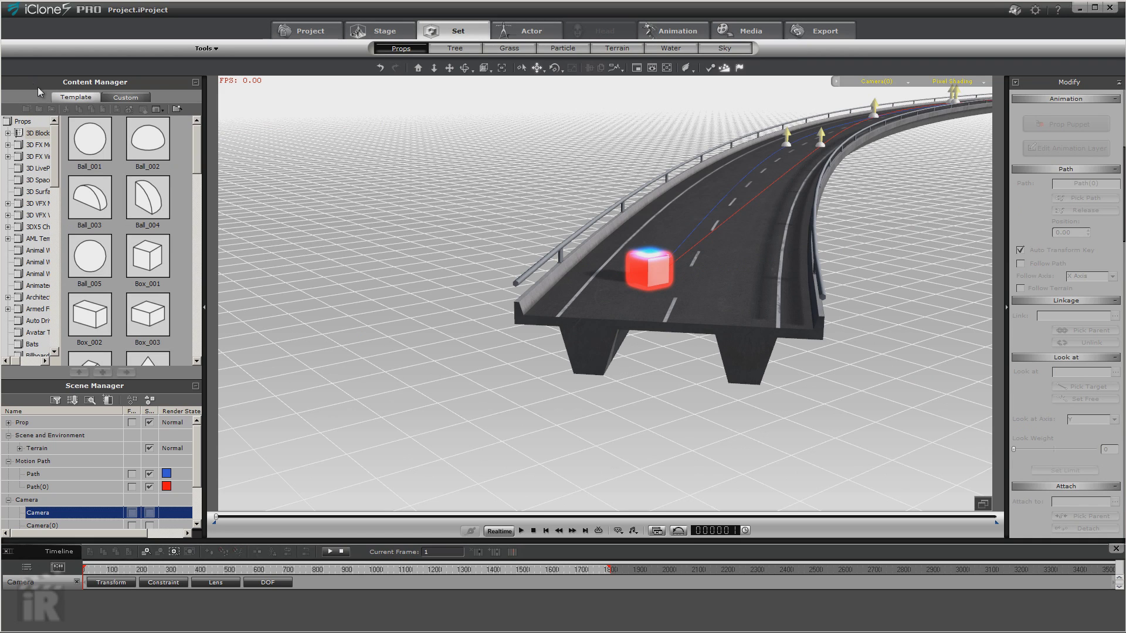
{"action": "left_click", "coordinate": [140, 97]}
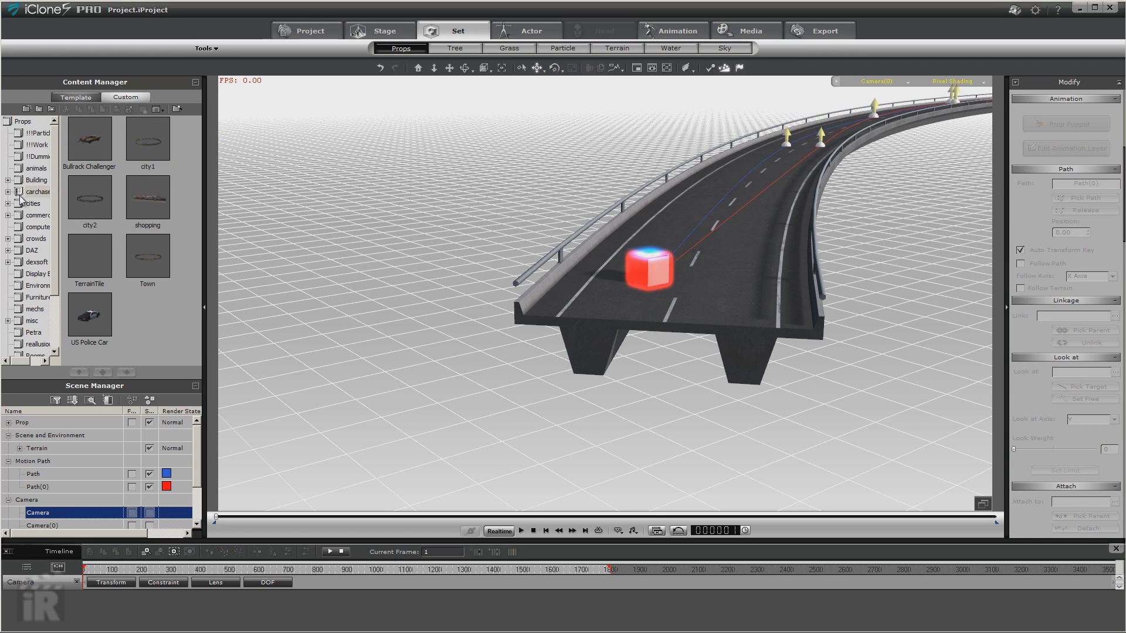
{"action": "left_click", "coordinate": [21, 191]}
{"action": "double_click", "coordinate": [85, 150]}
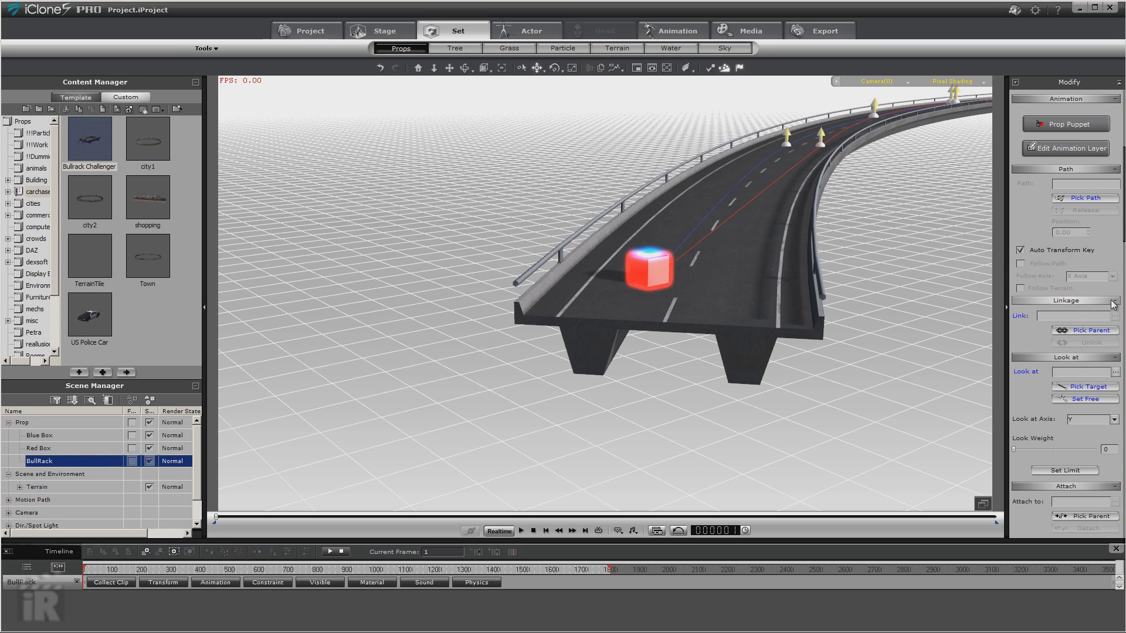
Step: Attach the BullRack car to the Blue Box with Position alignment and turn it to face along the lane
{"action": "scroll", "coordinate": [1122, 239], "scroll_direction": "down", "scroll_amount": 3}
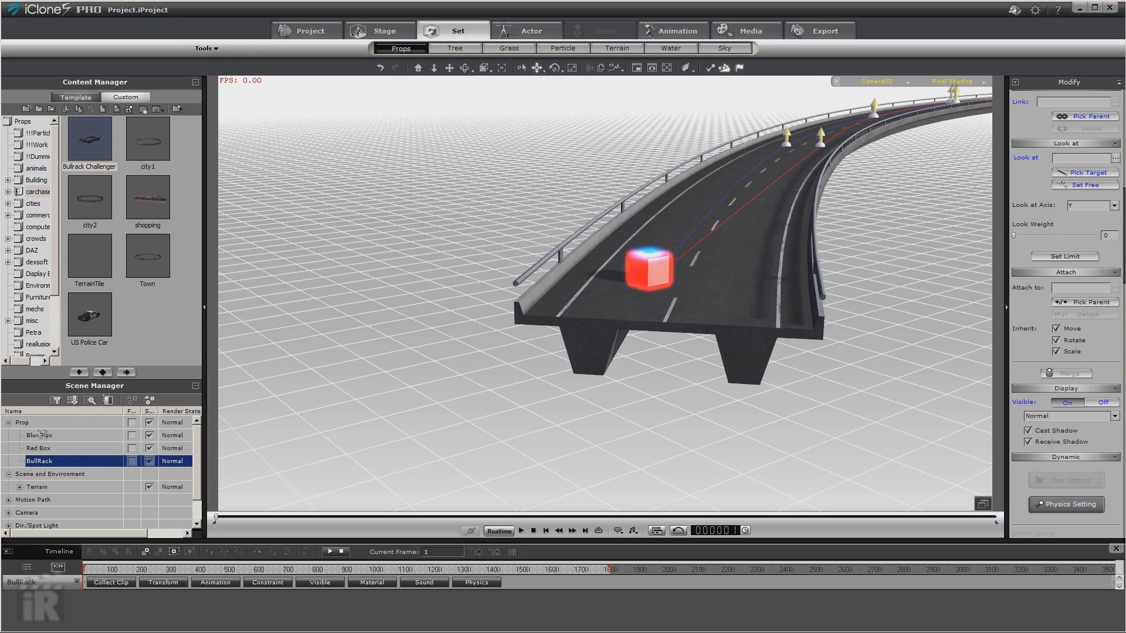
{"action": "left_click_drag", "start_coordinate": [42, 435], "coordinate": [43, 435]}
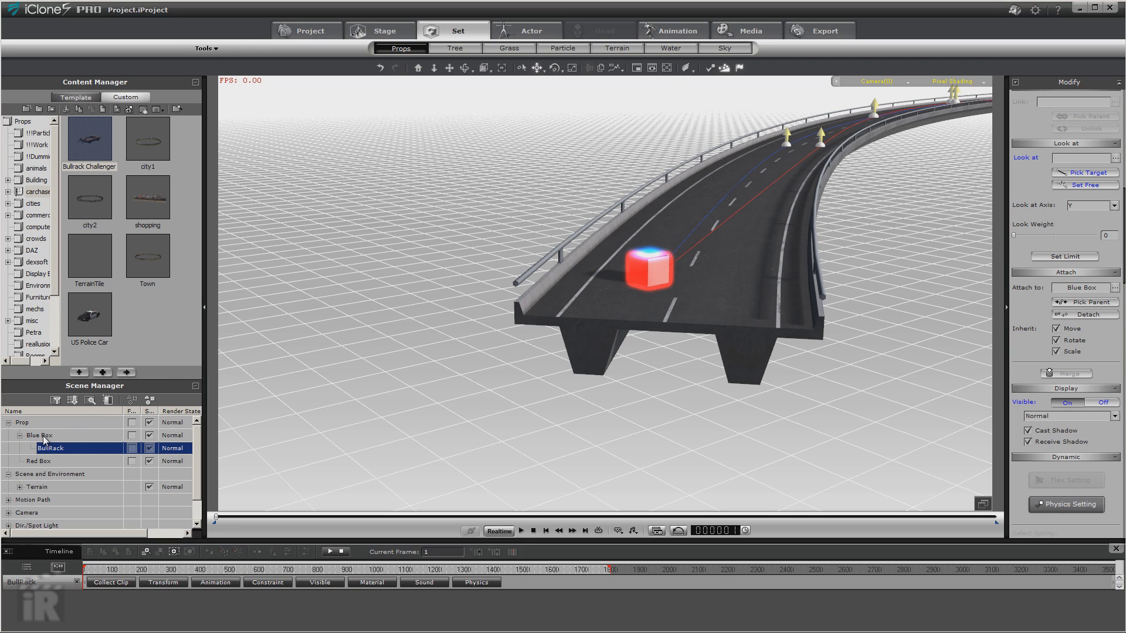
{"action": "left_click", "coordinate": [1115, 288]}
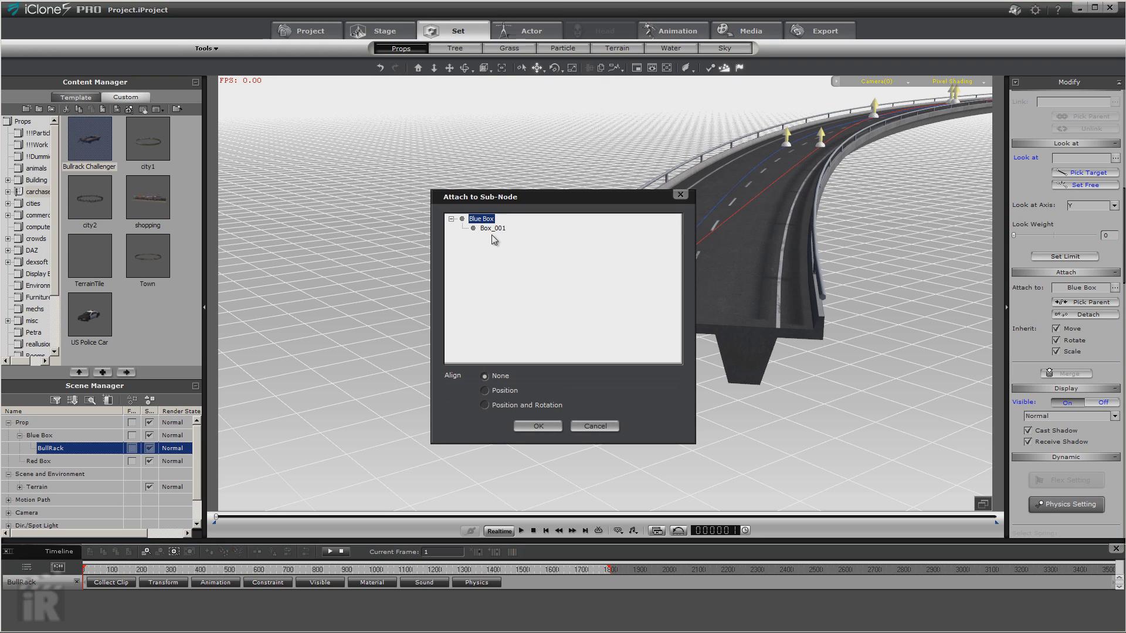
{"action": "left_click", "coordinate": [484, 391]}
{"action": "left_click", "coordinate": [555, 426]}
{"action": "left_click_drag", "start_coordinate": [659, 256], "coordinate": [774, 244]}
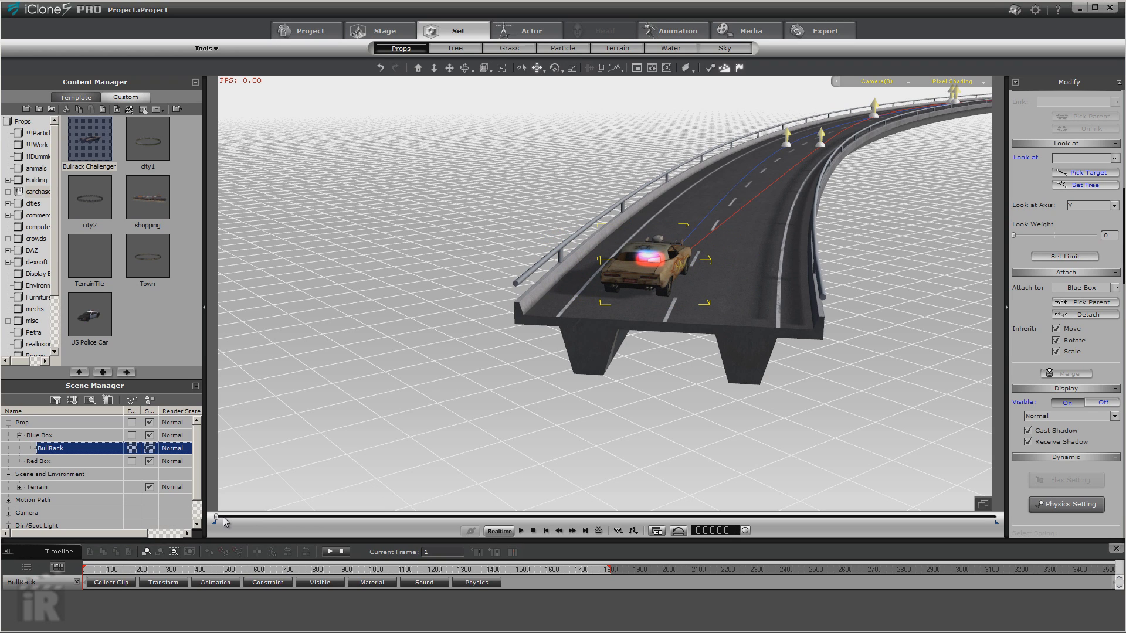
Step: Scrub through the timeline to check how the attached car travels, ending back on the first frame
{"action": "mouse_move", "coordinate": [217, 521]}
{"action": "left_mouse_down"}
{"action": "mouse_move", "coordinate": [234, 521]}
{"action": "mouse_move", "coordinate": [215, 521]}
{"action": "mouse_move", "coordinate": [211, 533]}
{"action": "mouse_move", "coordinate": [224, 533]}
{"action": "mouse_move", "coordinate": [208, 534]}
{"action": "left_mouse_up"}
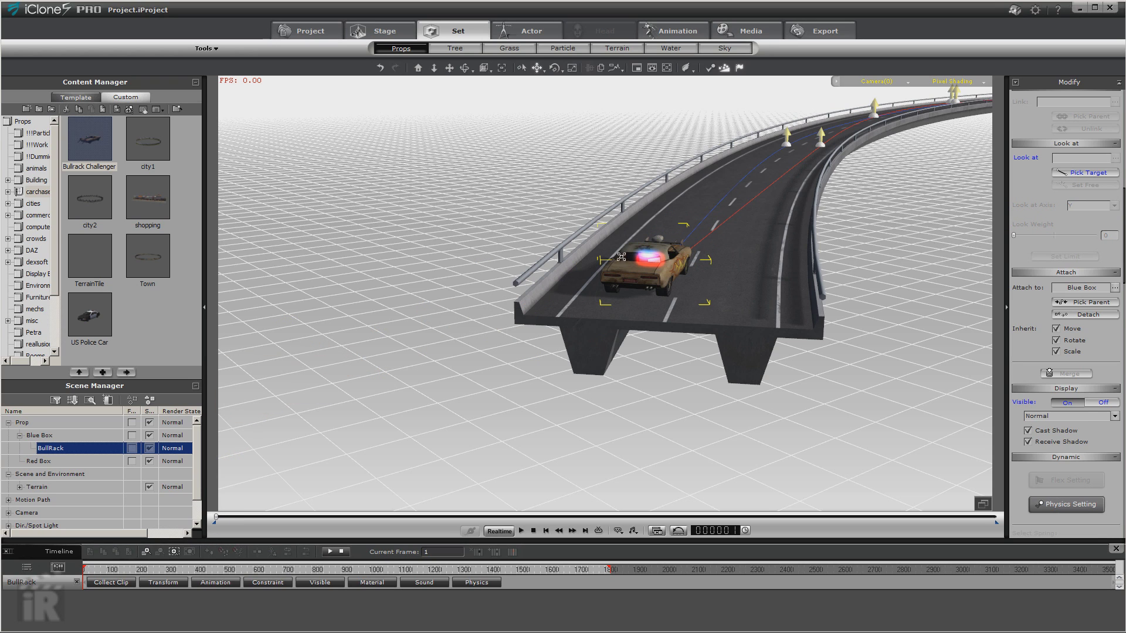
{"action": "right_click", "coordinate": [625, 265]}
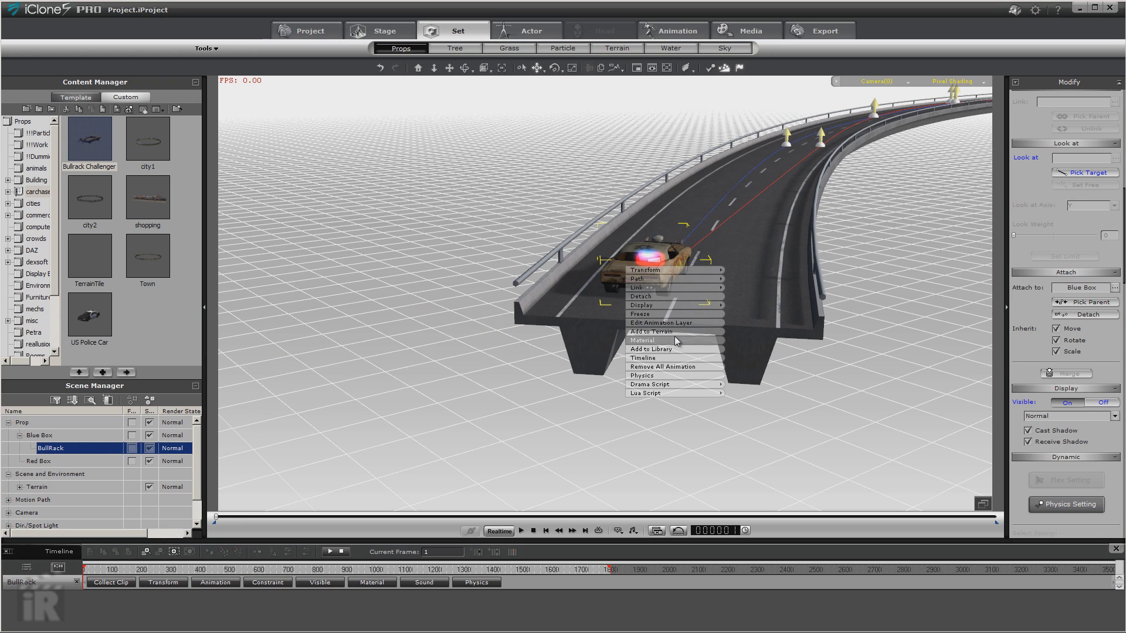
{"action": "left_click", "coordinate": [594, 400]}
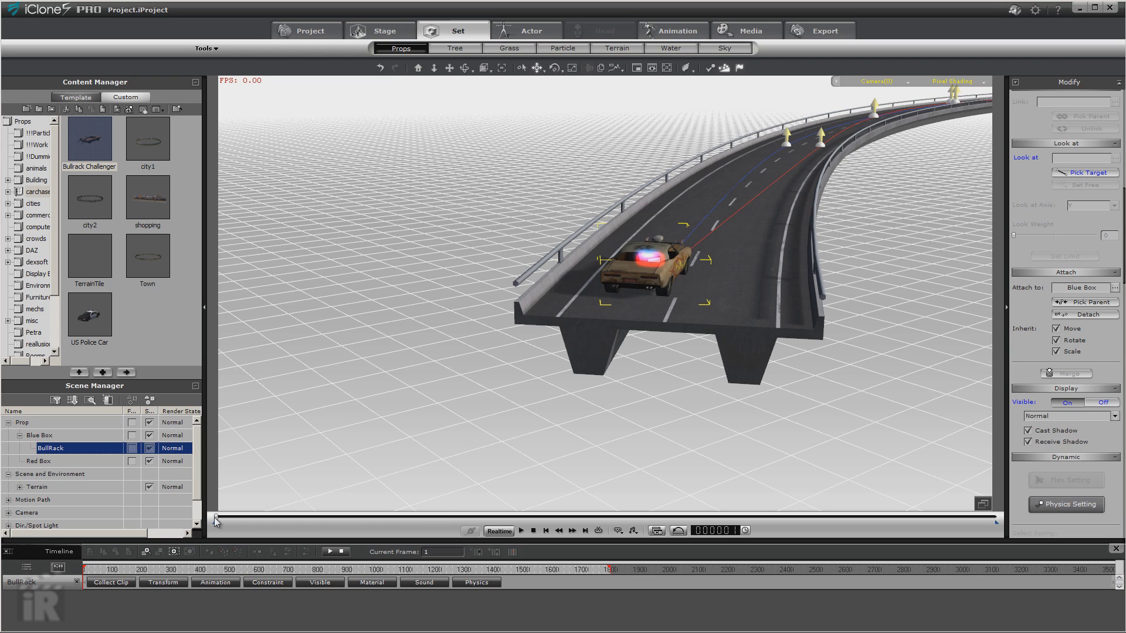
{"action": "left_click_drag", "start_coordinate": [215, 522], "coordinate": [189, 590]}
Step: Enable Follow Path for the Blue Box and set its follow axis to -Y Axis
{"action": "left_click", "coordinate": [55, 439]}
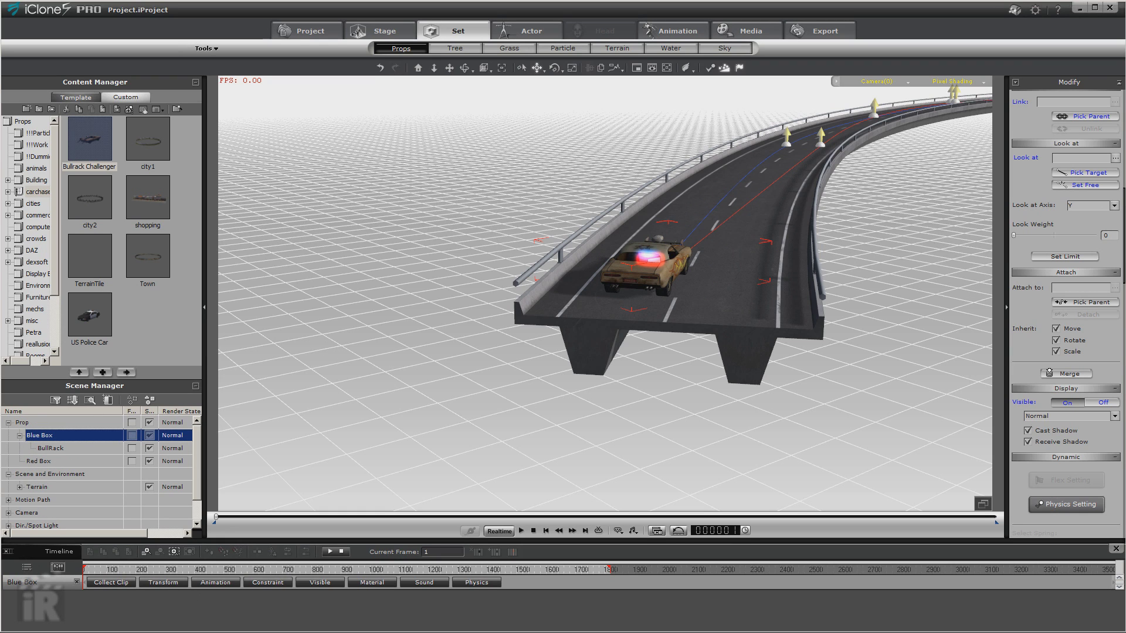
{"action": "scroll", "coordinate": [1067, 264], "scroll_direction": "up", "scroll_amount": 10}
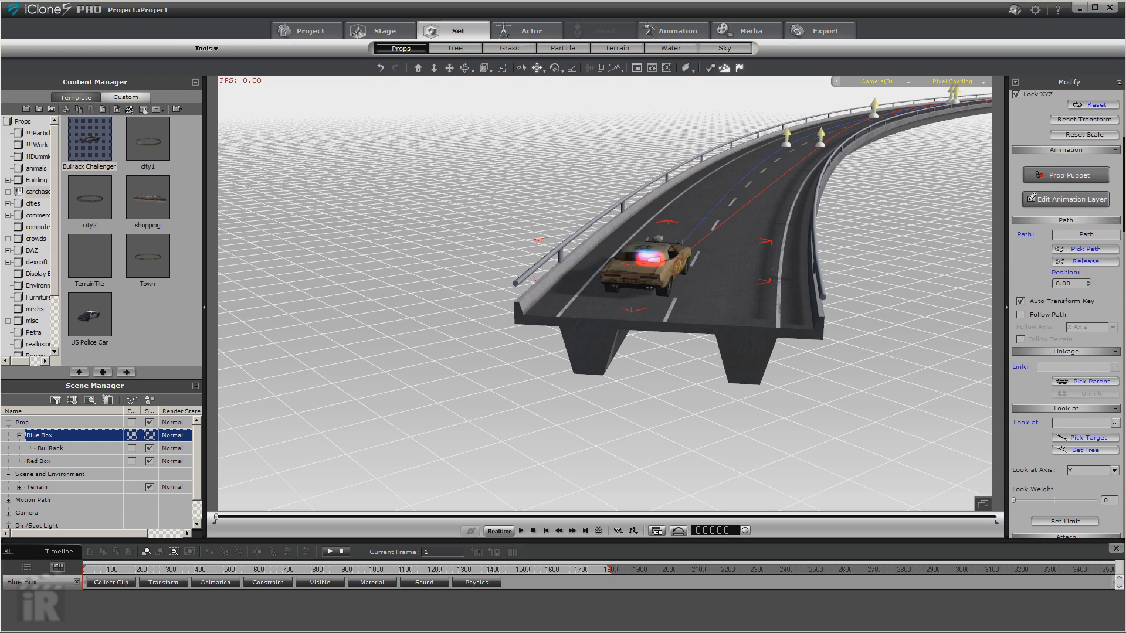
{"action": "scroll", "coordinate": [1066, 314], "scroll_direction": "up", "scroll_amount": 3}
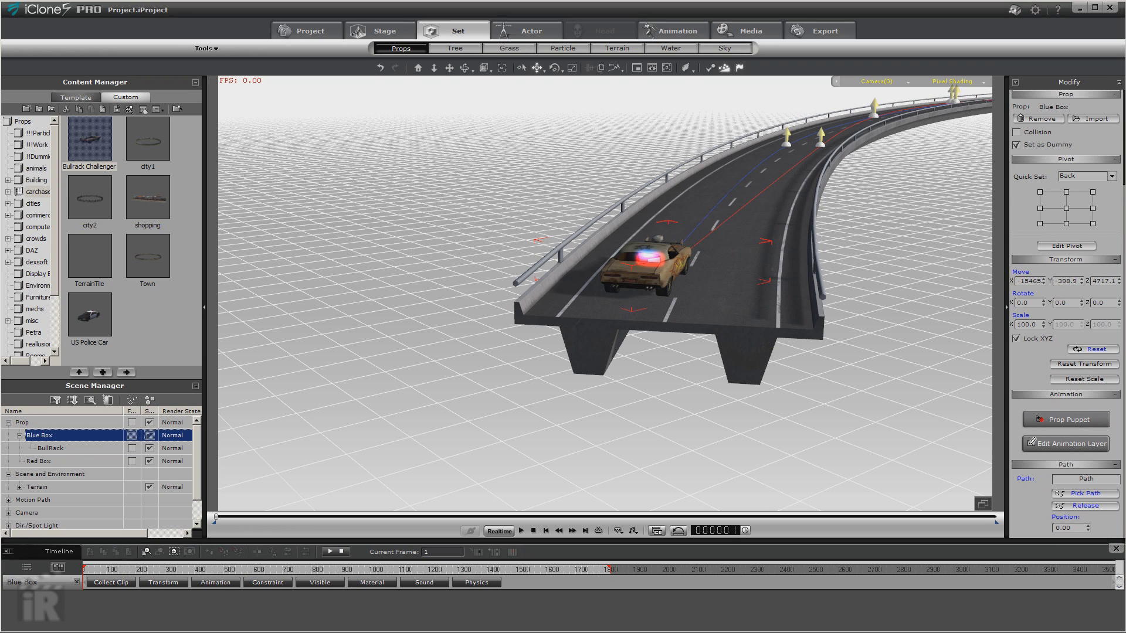
{"action": "scroll", "coordinate": [1066, 314], "scroll_direction": "down", "scroll_amount": 3}
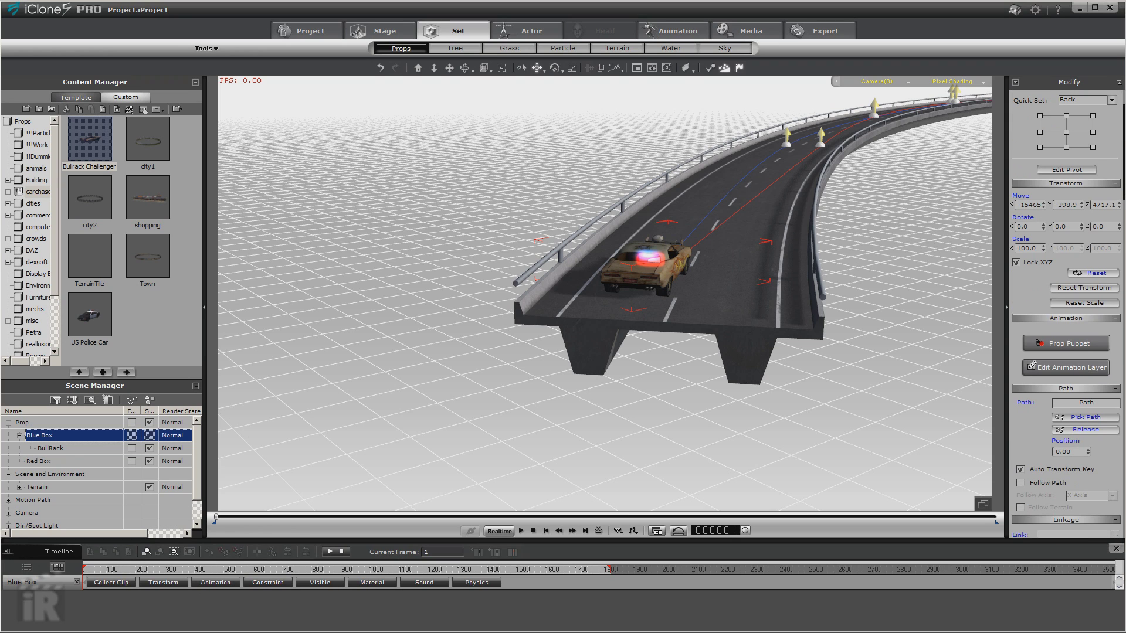
{"action": "scroll", "coordinate": [1041, 364], "scroll_direction": "down", "scroll_amount": 5}
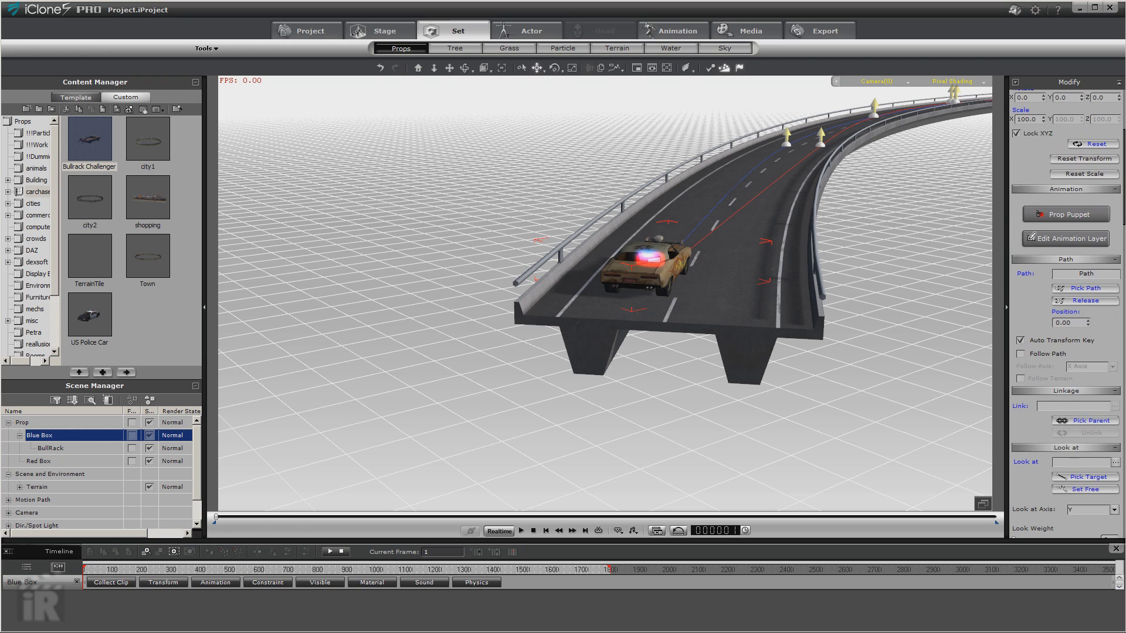
{"action": "left_click", "coordinate": [1020, 356]}
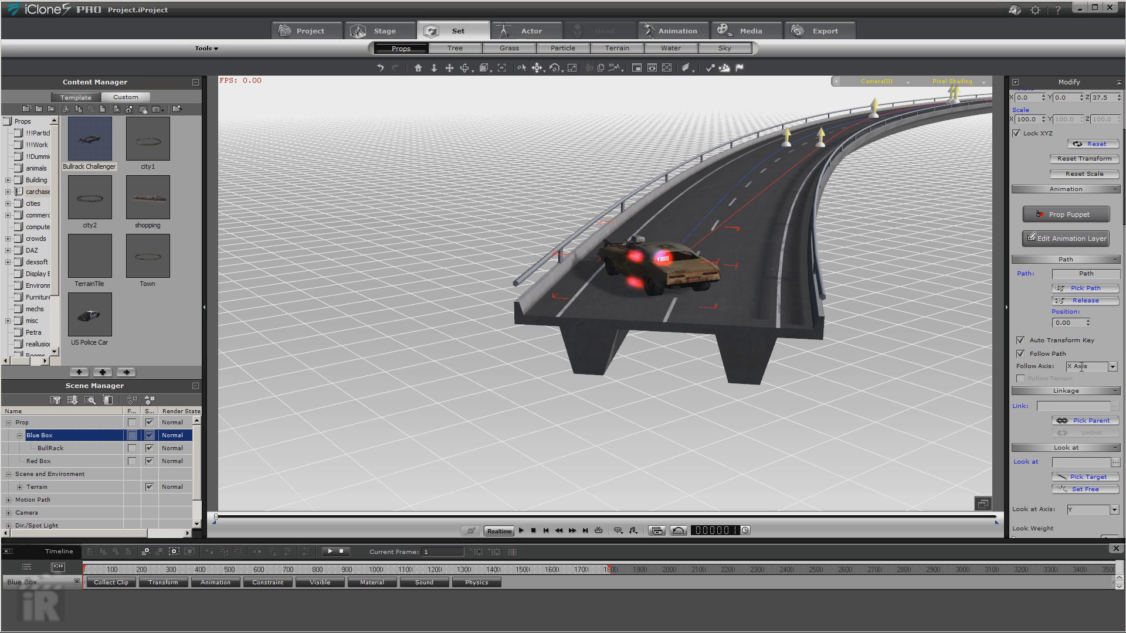
{"action": "left_click", "coordinate": [1112, 366]}
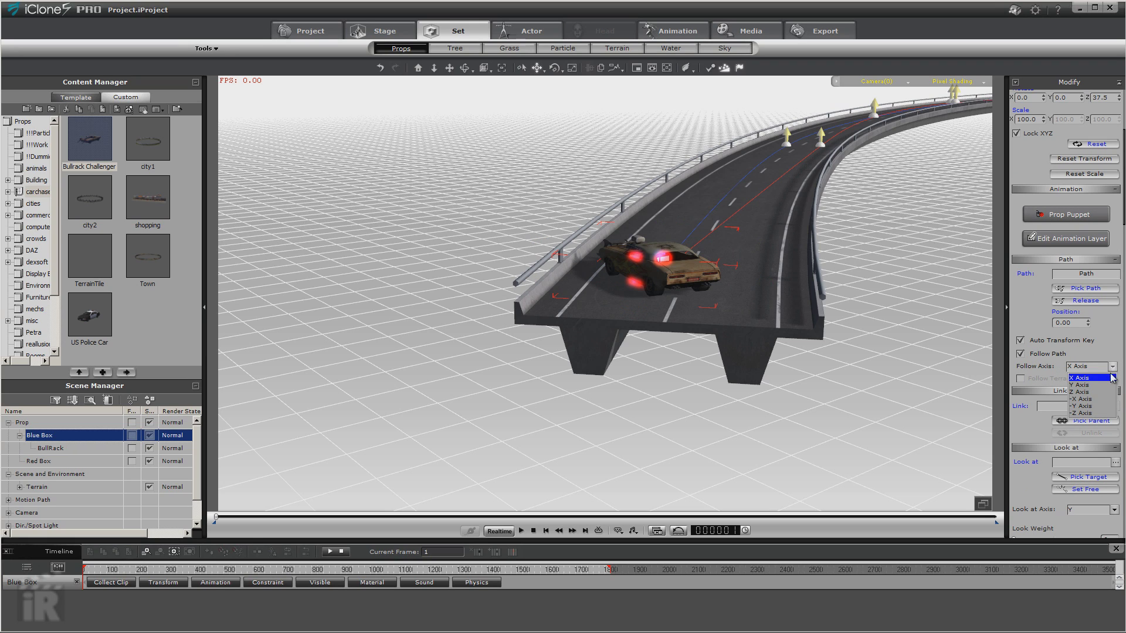
{"action": "left_click", "coordinate": [1094, 406]}
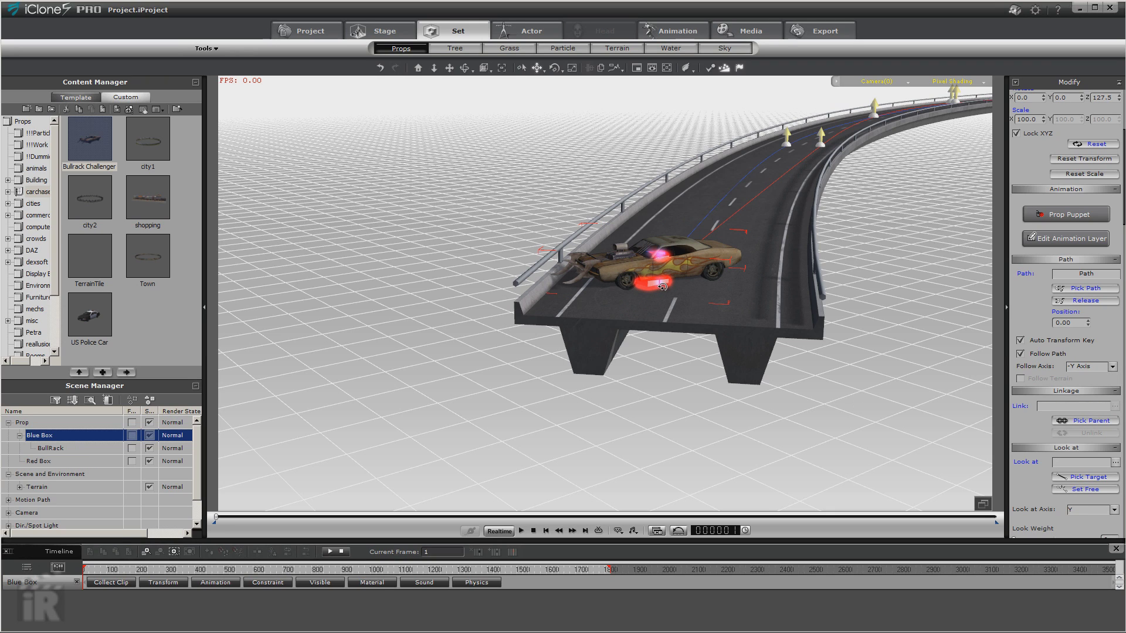
Step: Rotate the BullRack to about 17.1 on Z so it faces along the road, and check its travel by playing the animation
{"action": "left_click", "coordinate": [69, 449]}
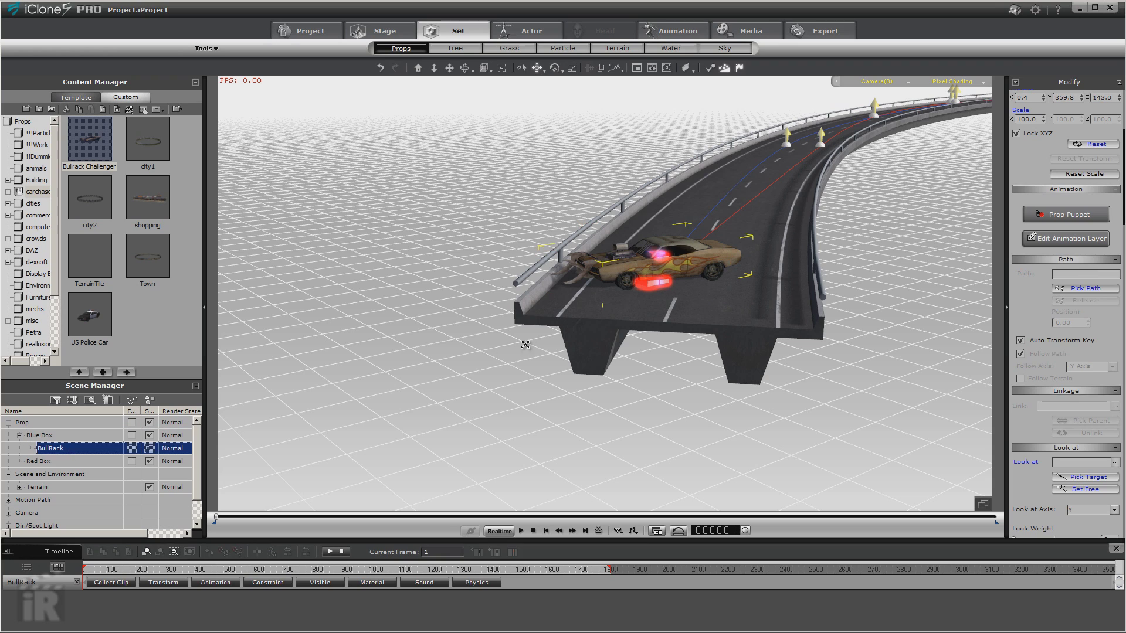
{"action": "left_click_drag", "start_coordinate": [649, 285], "coordinate": [588, 328]}
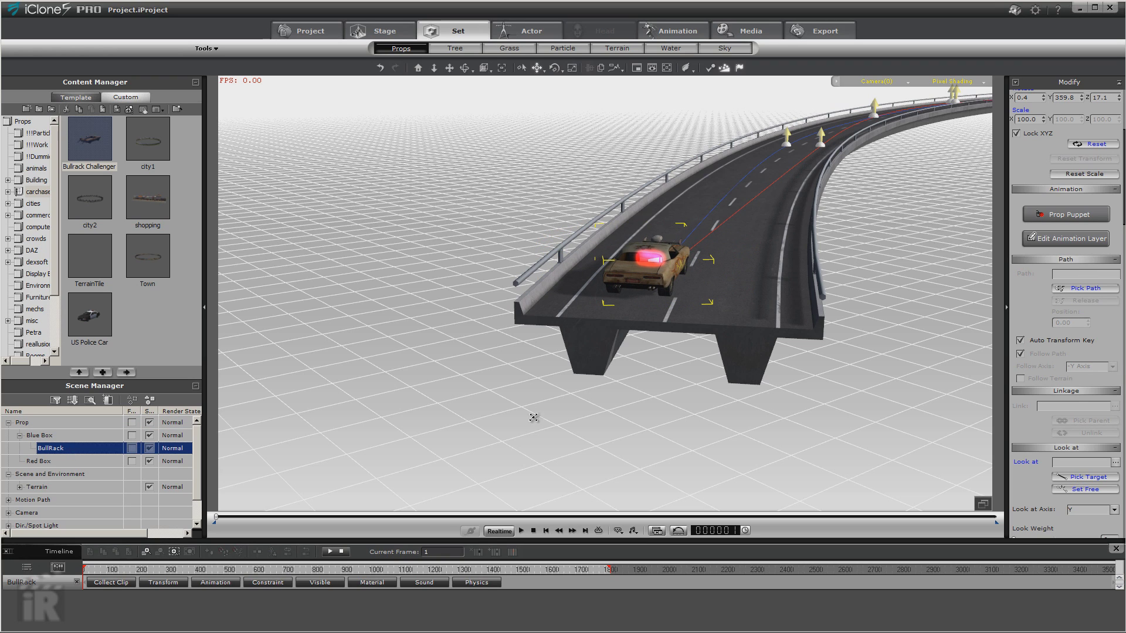
{"action": "left_click", "coordinate": [520, 531]}
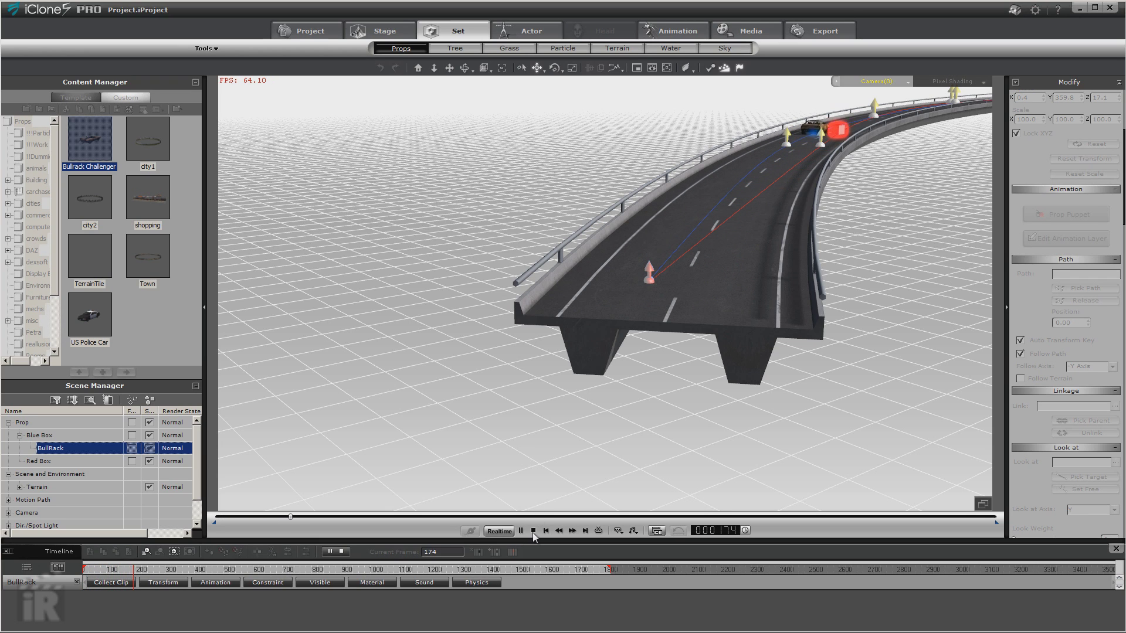
{"action": "left_click", "coordinate": [533, 531]}
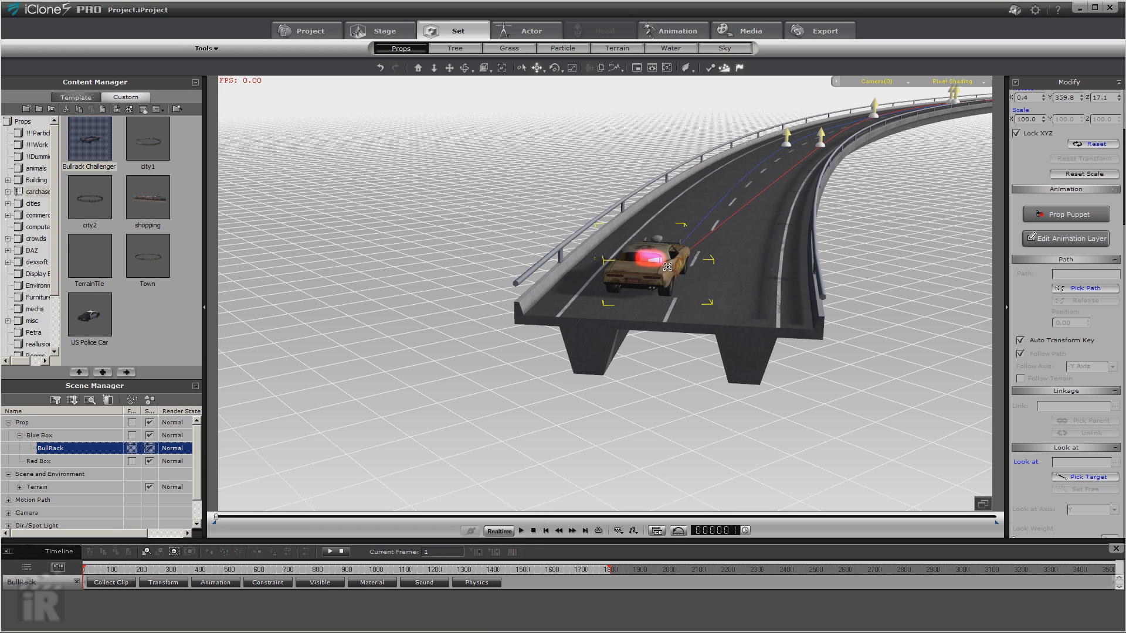
{"action": "left_click", "coordinate": [626, 293]}
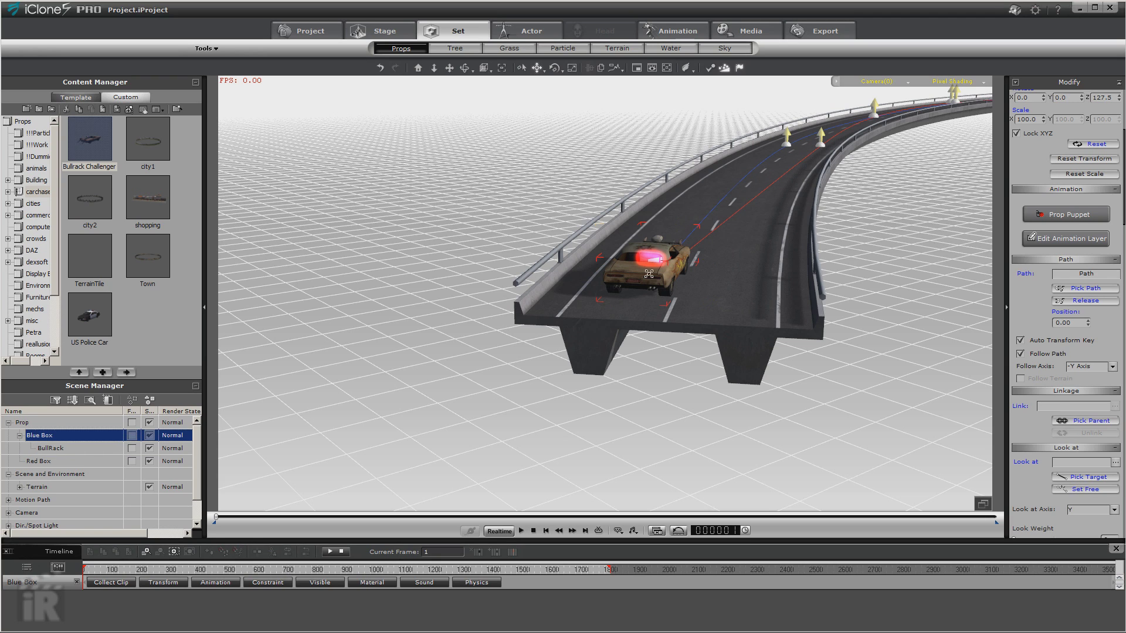
Step: Play the animation to check the BullRack's travel, and enable Follow Path for the Red Box with -Y Axis as its follow axis
{"action": "left_click", "coordinate": [519, 532]}
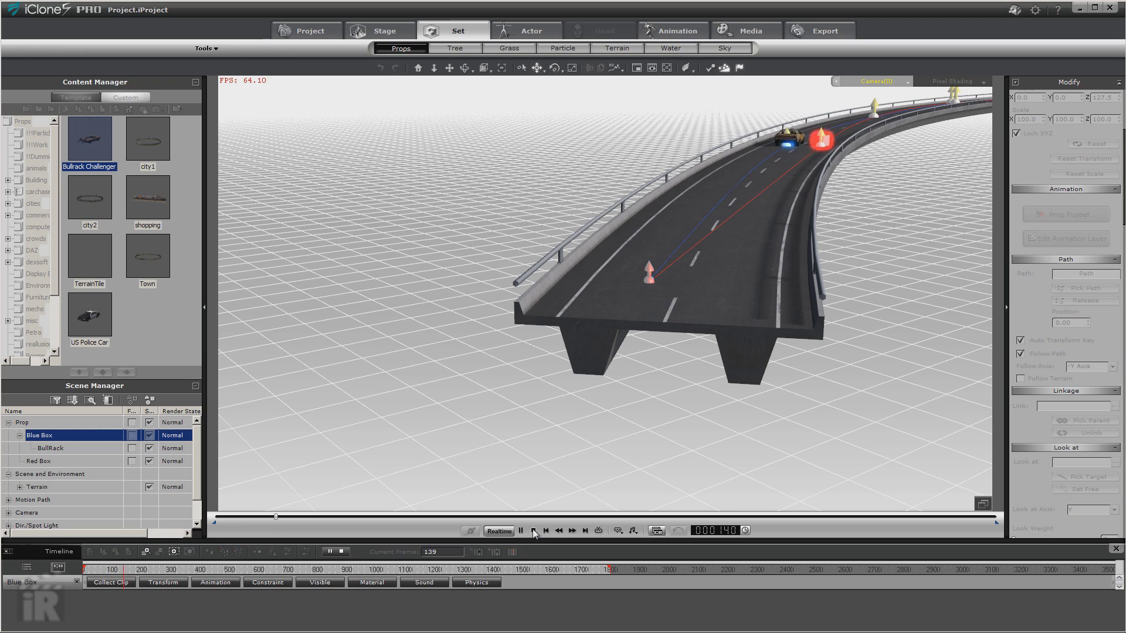
{"action": "left_click", "coordinate": [533, 530]}
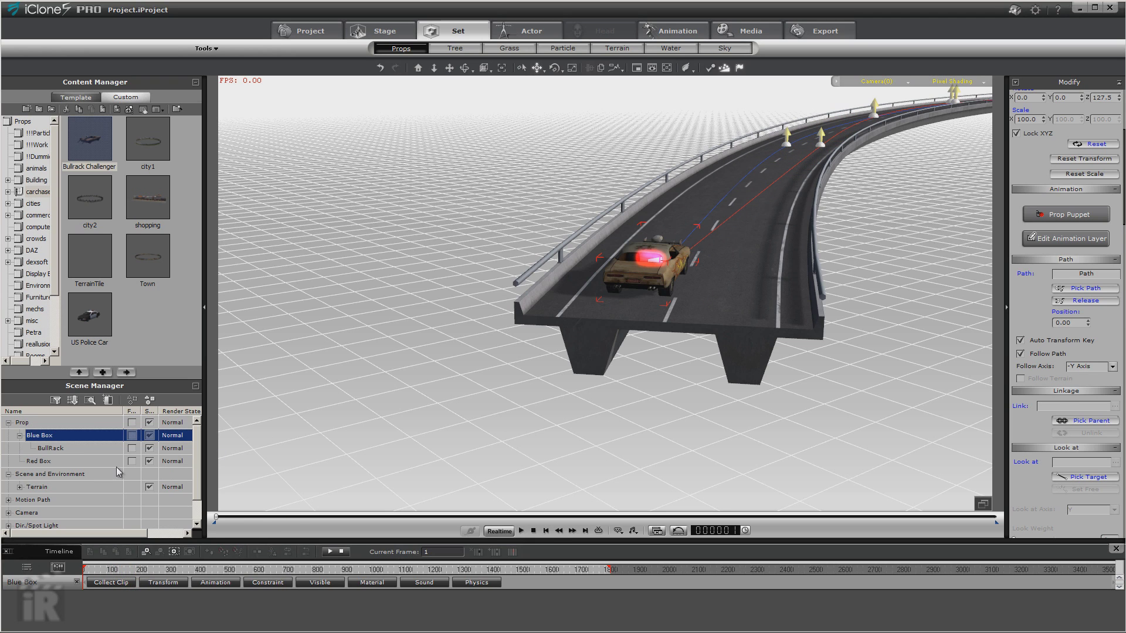
{"action": "left_click", "coordinate": [58, 461]}
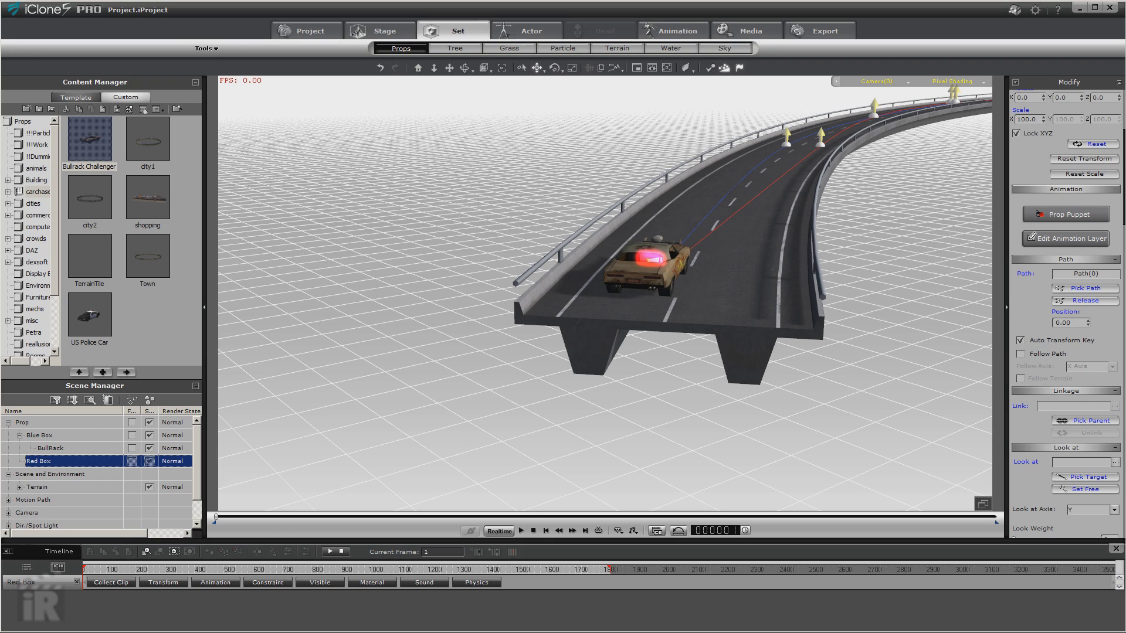
{"action": "left_click", "coordinate": [1020, 354]}
{"action": "left_click", "coordinate": [1112, 367]}
{"action": "left_click", "coordinate": [1090, 405]}
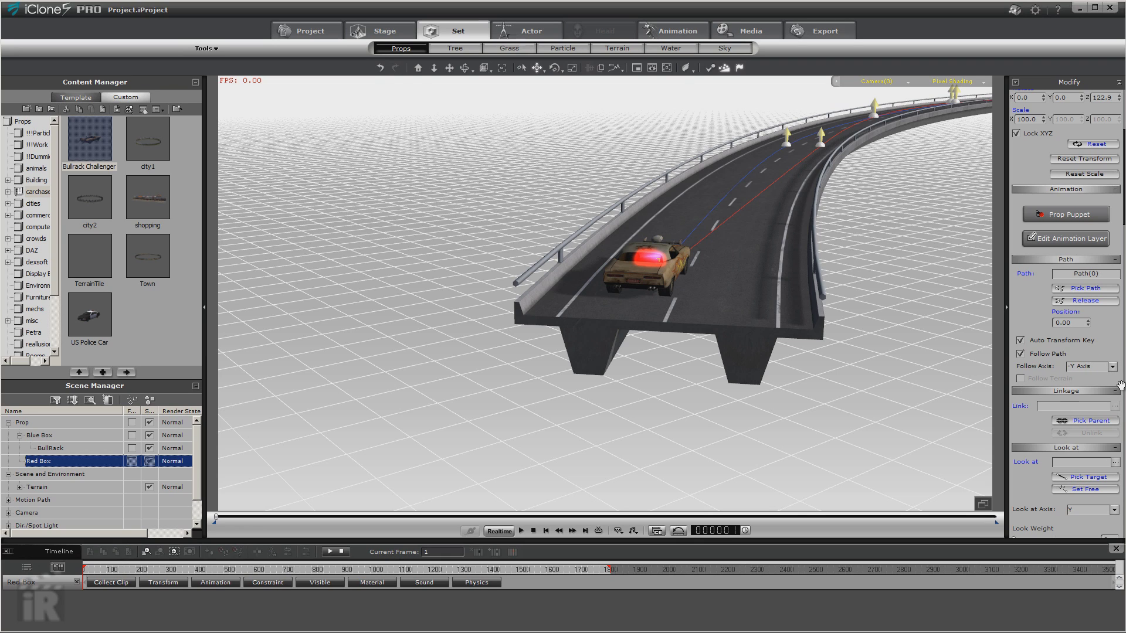
Step: Add the US Police Car prop and attach it to the Red Box's Box_001 sub-node, aligned with the box
{"action": "double_click", "coordinate": [91, 316]}
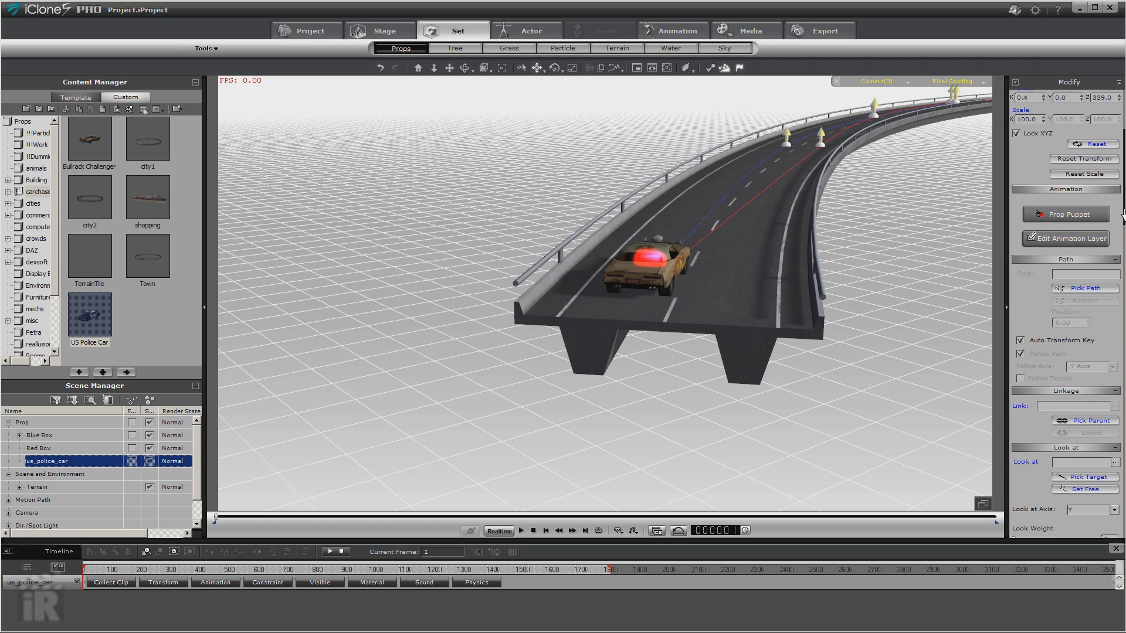
{"action": "left_click_drag", "start_coordinate": [1122, 226], "coordinate": [1122, 249]}
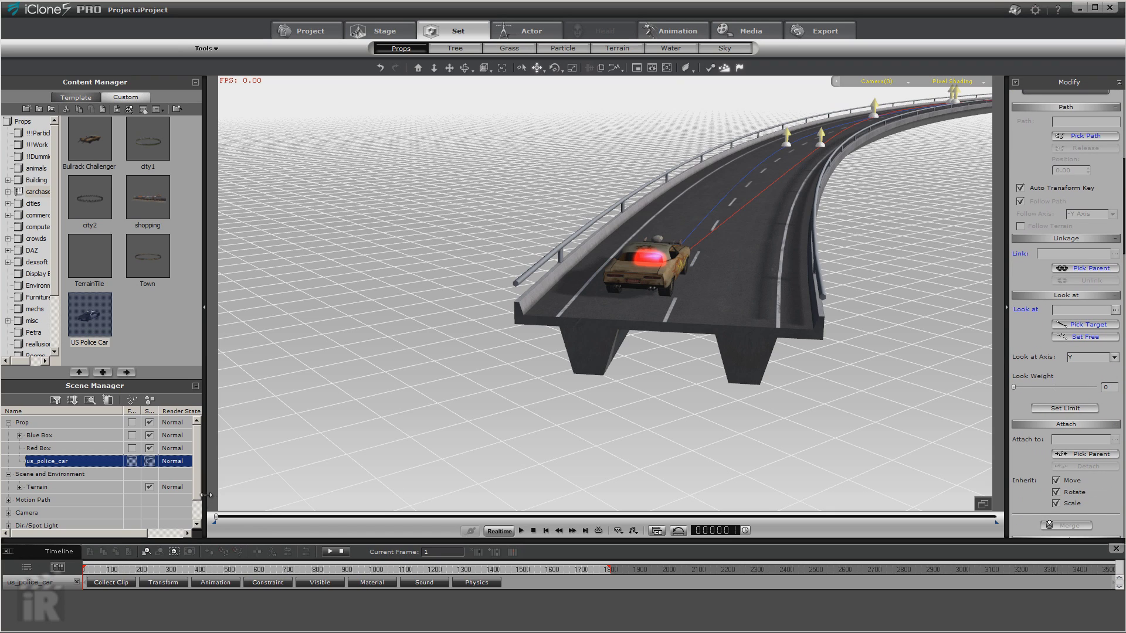
{"action": "left_click_drag", "start_coordinate": [40, 448], "coordinate": [40, 448]}
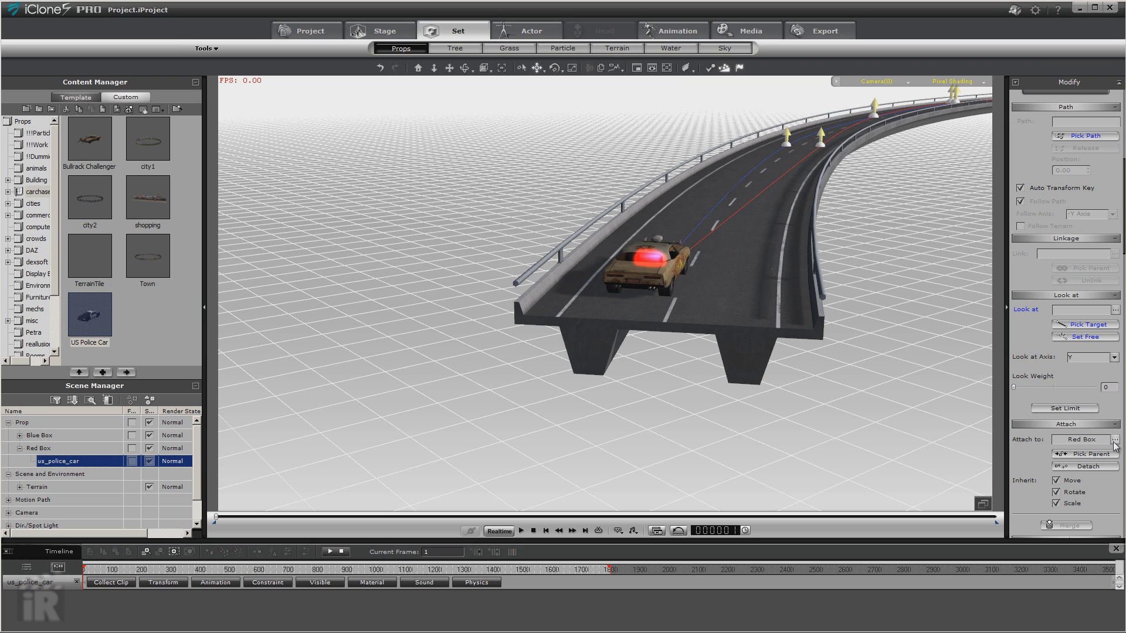
{"action": "left_click", "coordinate": [1114, 440]}
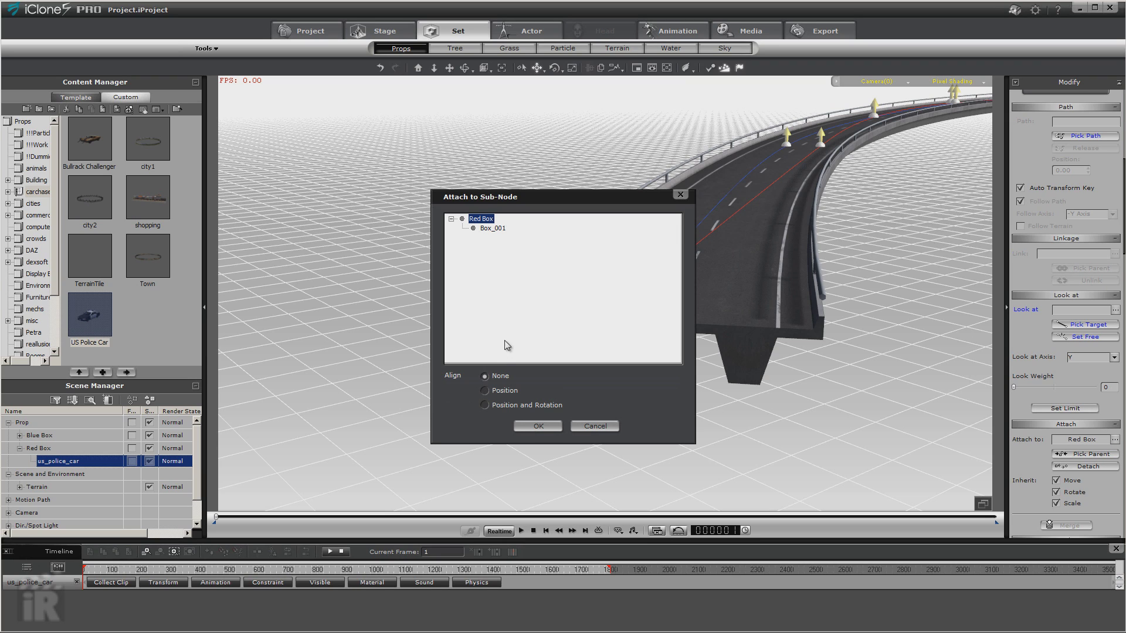
{"action": "left_click", "coordinate": [499, 228]}
{"action": "left_click", "coordinate": [537, 427]}
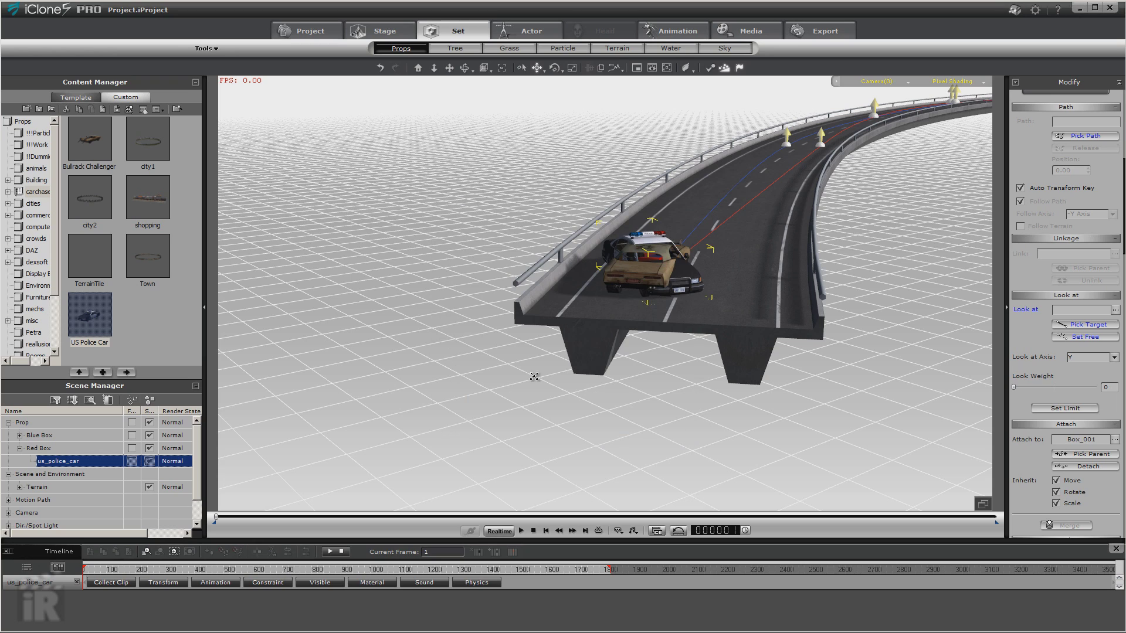
Step: Turn the police car to face along the road and move it just behind the BullRack
{"action": "left_click_drag", "start_coordinate": [663, 281], "coordinate": [773, 262]}
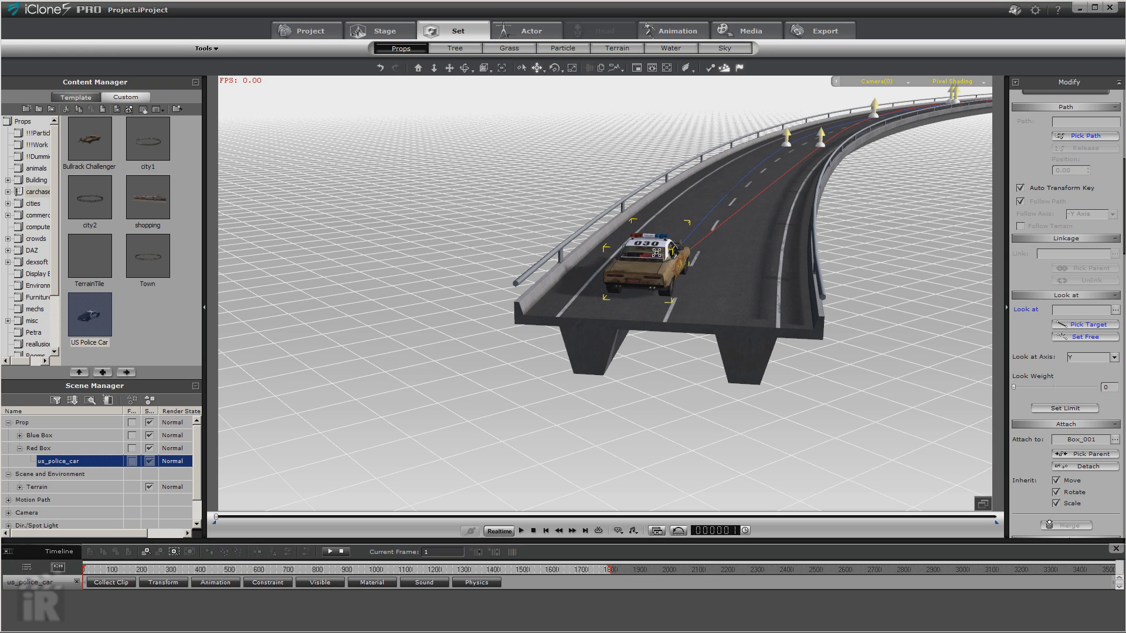
{"action": "left_click_drag", "start_coordinate": [657, 253], "coordinate": [531, 367]}
{"action": "left_click_drag", "start_coordinate": [591, 308], "coordinate": [516, 245]}
{"action": "left_click_drag", "start_coordinate": [595, 309], "coordinate": [619, 300]}
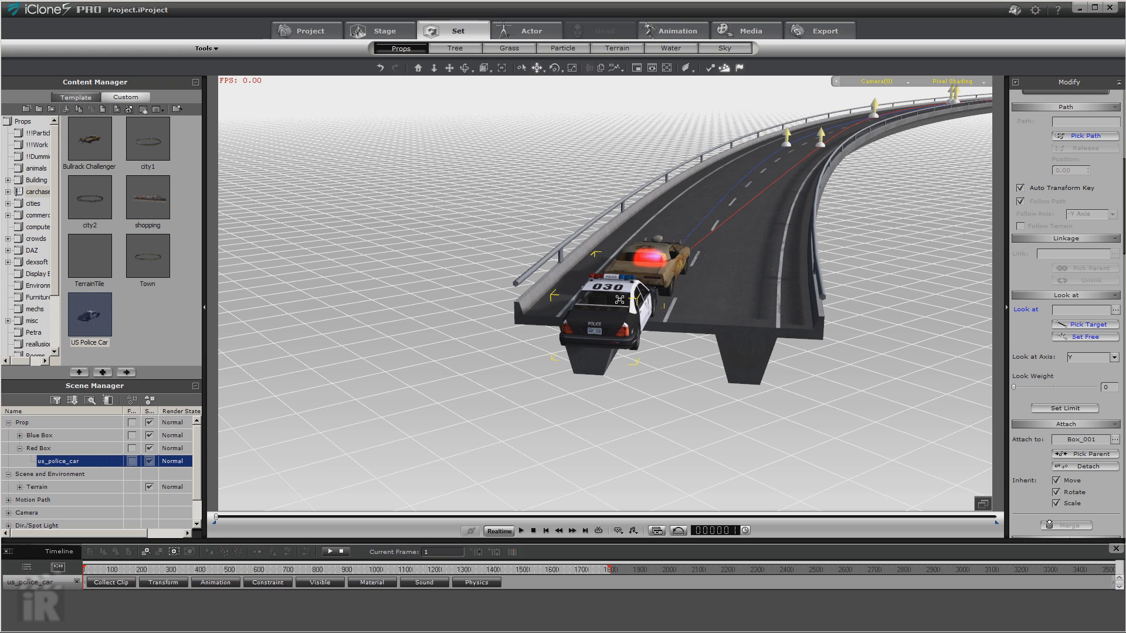
Step: Play the animation from the first frame to check how the police car and the BullRack travel along the overpass
{"action": "left_click", "coordinate": [522, 530]}
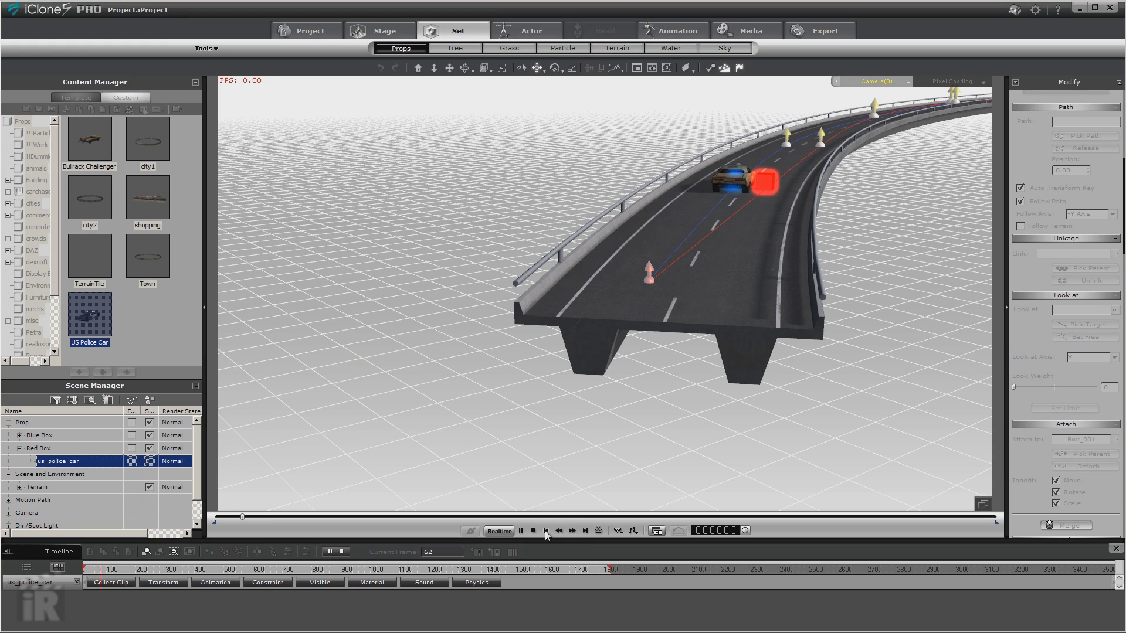
{"action": "left_click", "coordinate": [533, 530]}
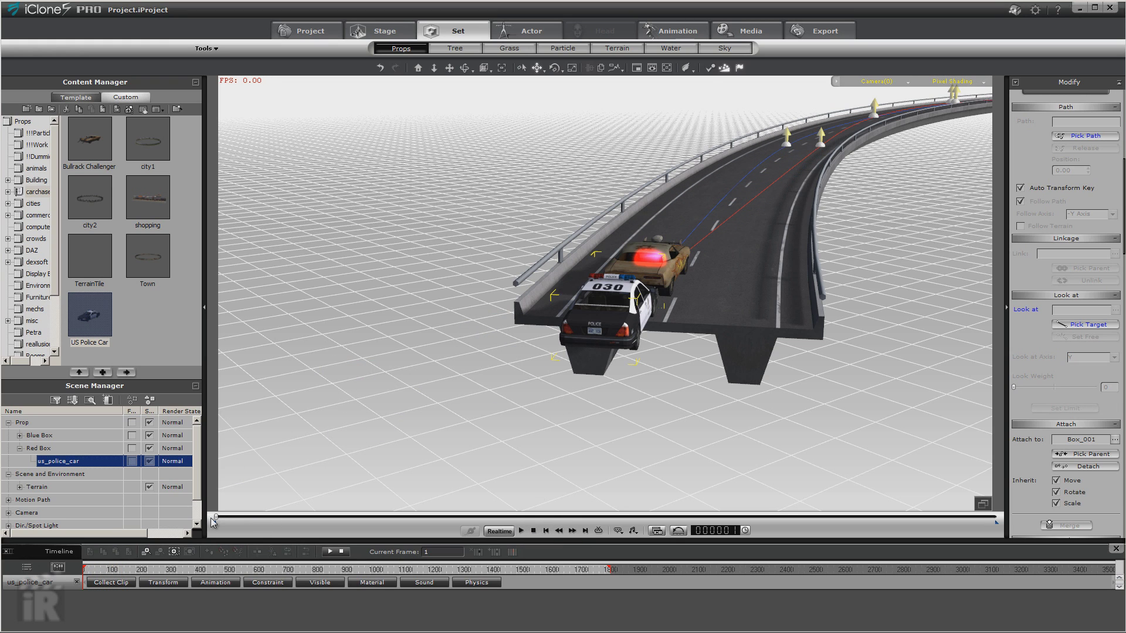
{"action": "mouse_move", "coordinate": [217, 521]}
{"action": "left_mouse_down"}
{"action": "mouse_move", "coordinate": [227, 522]}
{"action": "mouse_move", "coordinate": [212, 526]}
{"action": "left_mouse_up"}
{"action": "right_click", "coordinate": [595, 293]}
{"action": "left_click", "coordinate": [543, 541]}
{"action": "left_click", "coordinate": [520, 530]}
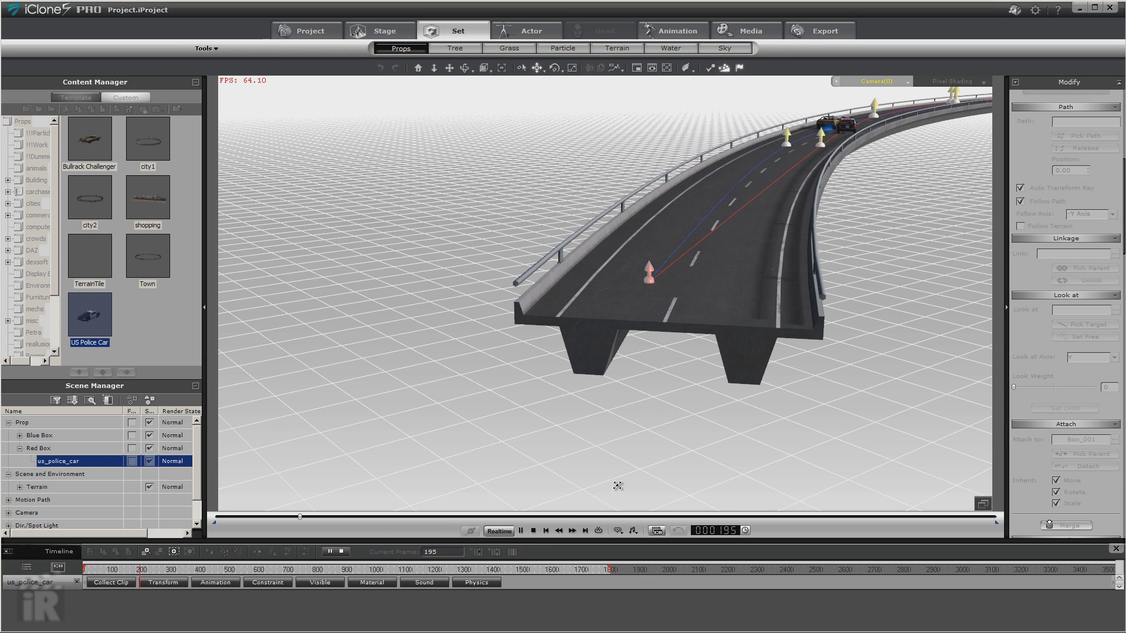
{"action": "left_click", "coordinate": [533, 530]}
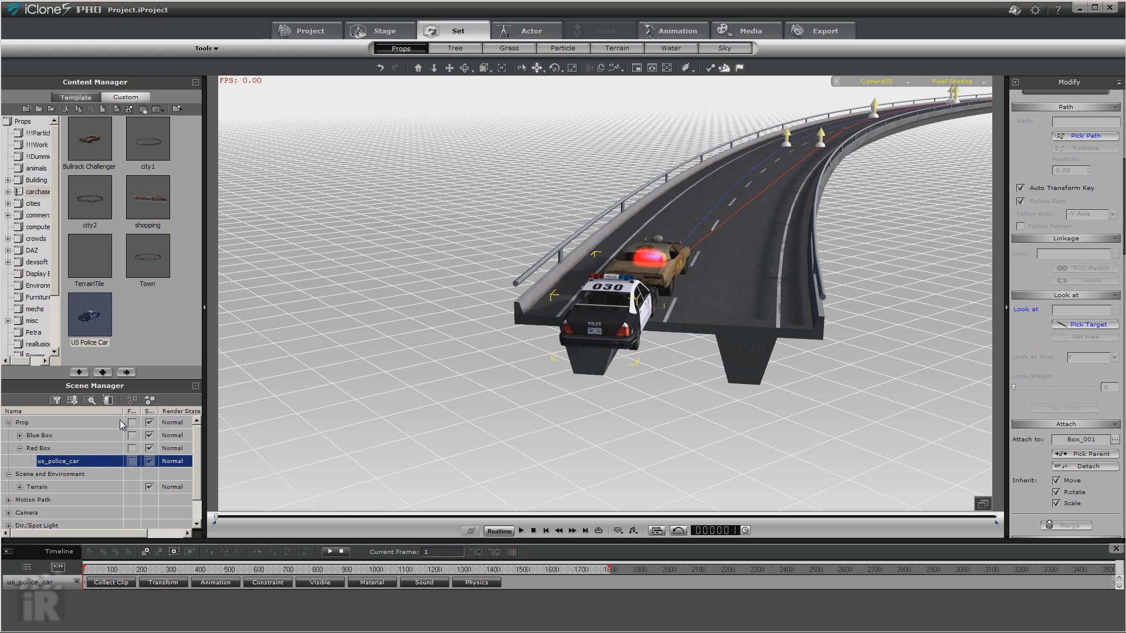
Step: Rotate the police car slightly so it lines up with the road, and play the animation to check its travel
{"action": "left_click", "coordinate": [43, 449]}
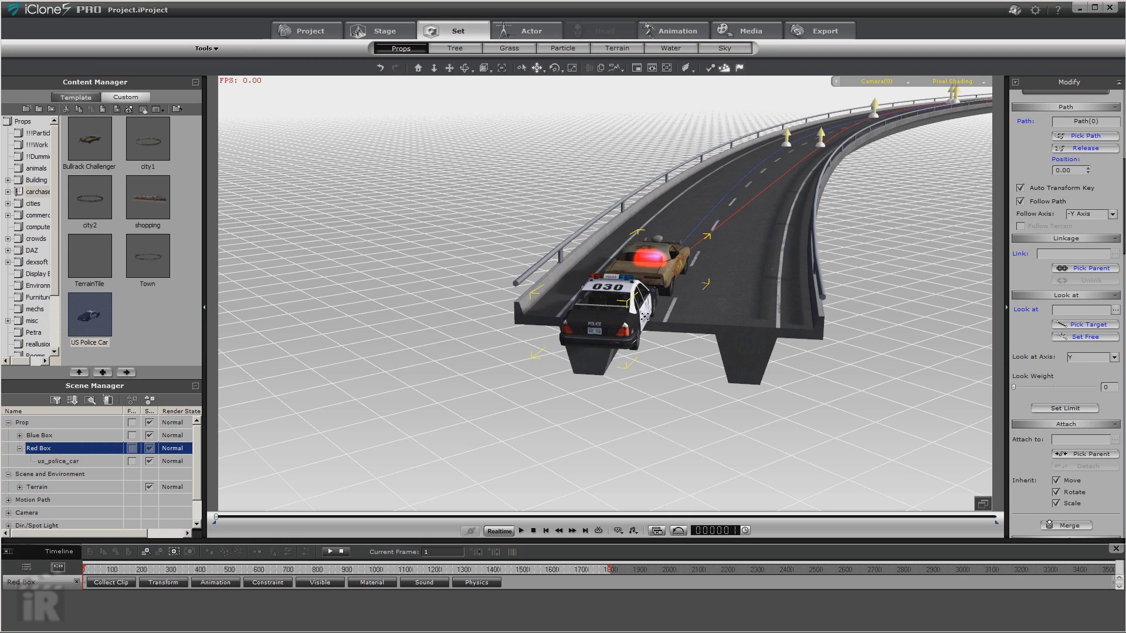
{"action": "left_click", "coordinate": [1020, 201]}
{"action": "left_click", "coordinate": [1021, 202]}
{"action": "left_click", "coordinate": [78, 462]}
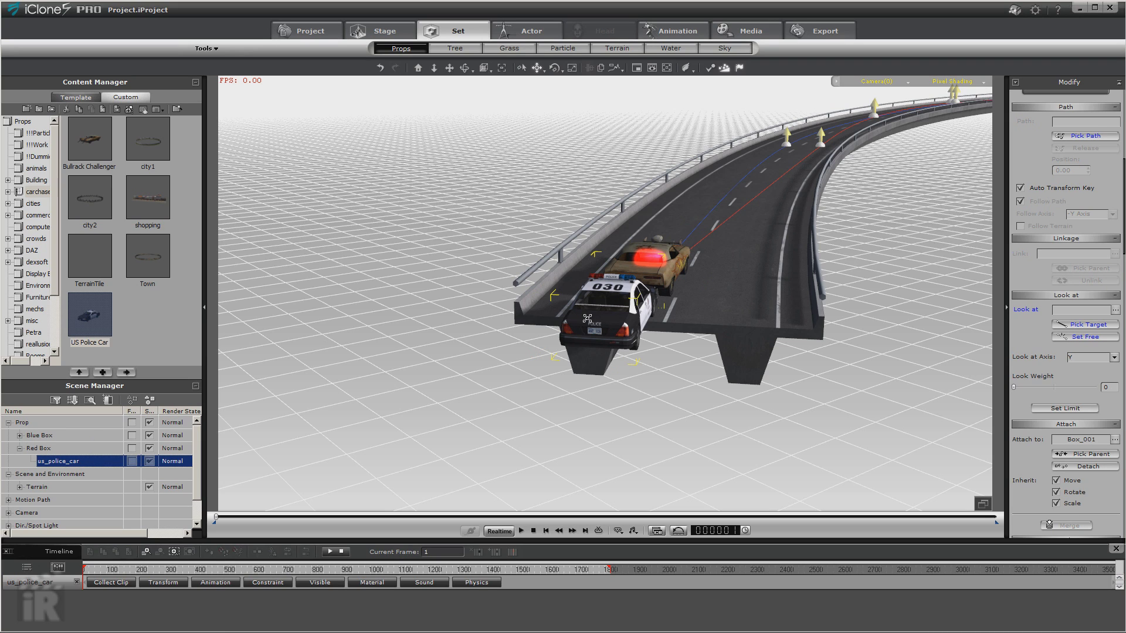
{"action": "left_click_drag", "start_coordinate": [587, 319], "coordinate": [584, 319]}
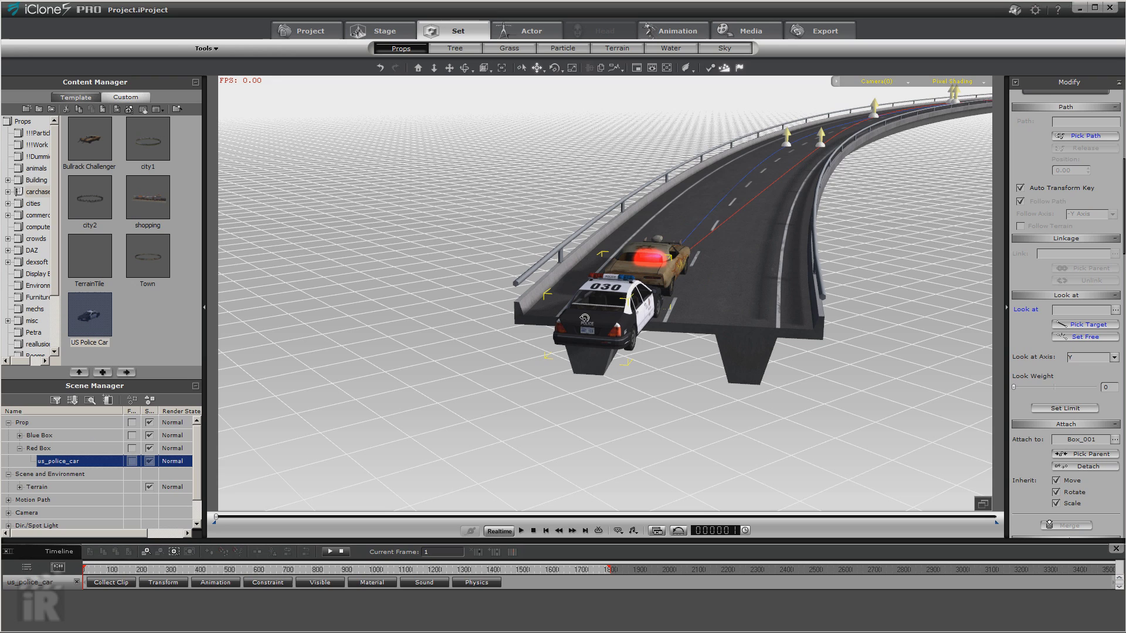
{"action": "left_click", "coordinate": [522, 530]}
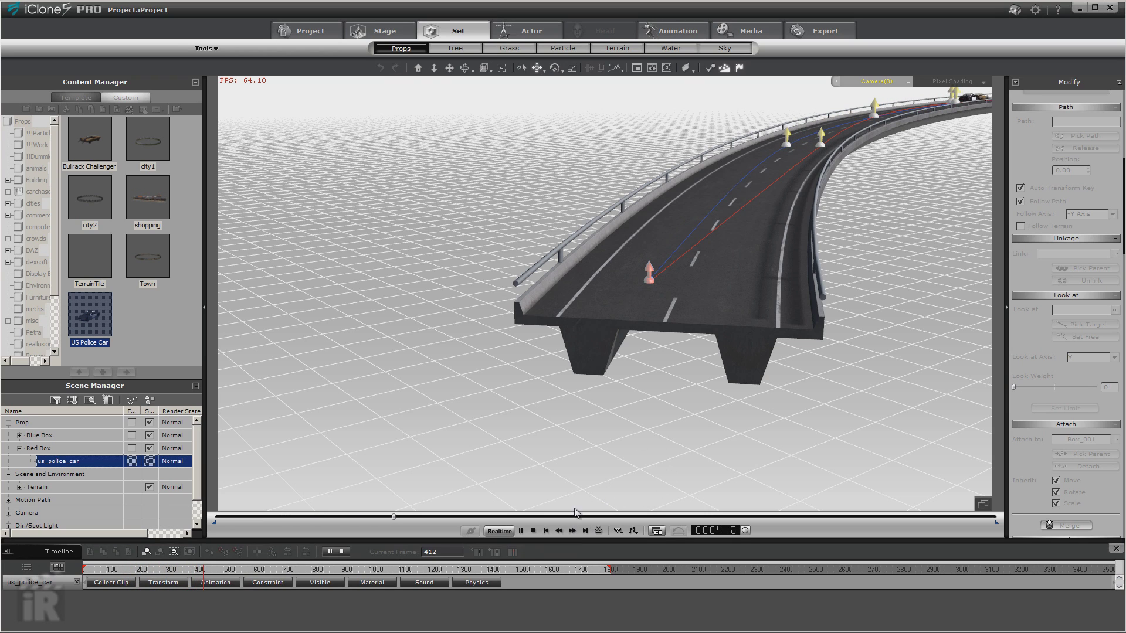
{"action": "left_click", "coordinate": [534, 530]}
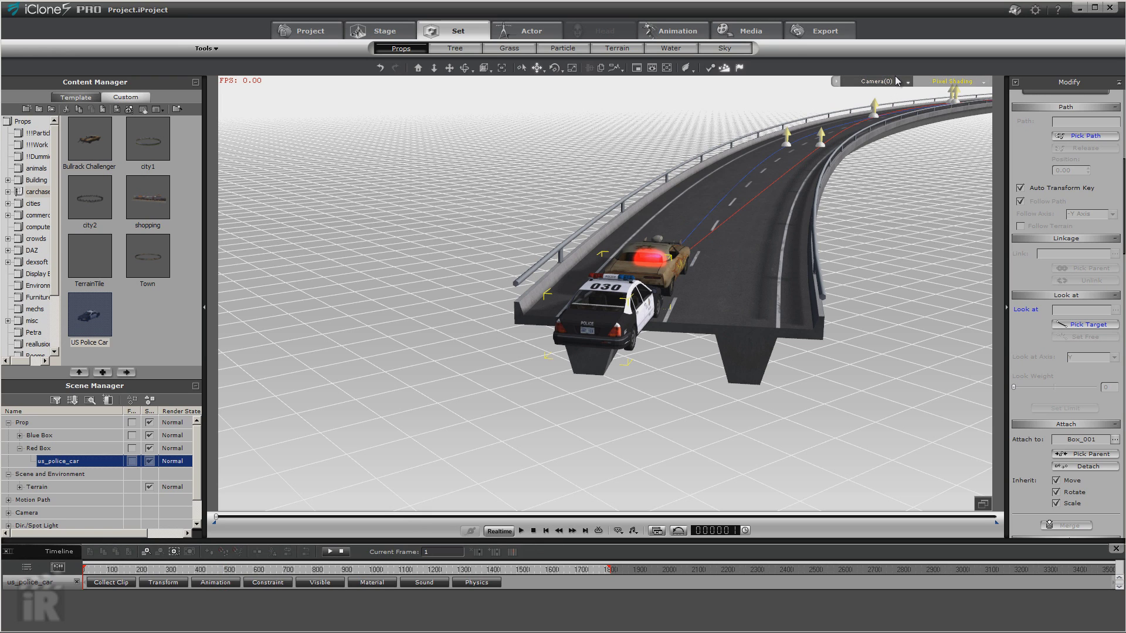
Step: Add a new camera and bring it inside the police car, behind the front seats
{"action": "left_click", "coordinate": [876, 82]}
{"action": "left_click", "coordinate": [1092, 117]}
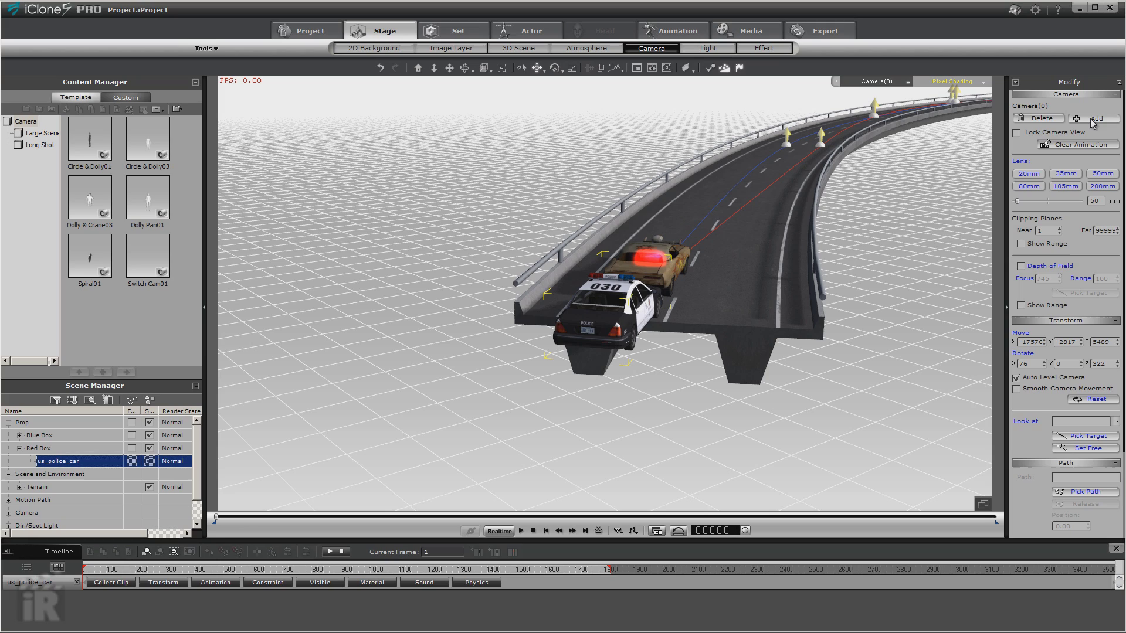
{"action": "left_click", "coordinate": [434, 67]}
{"action": "left_click_drag", "start_coordinate": [538, 292], "coordinate": [653, 97]}
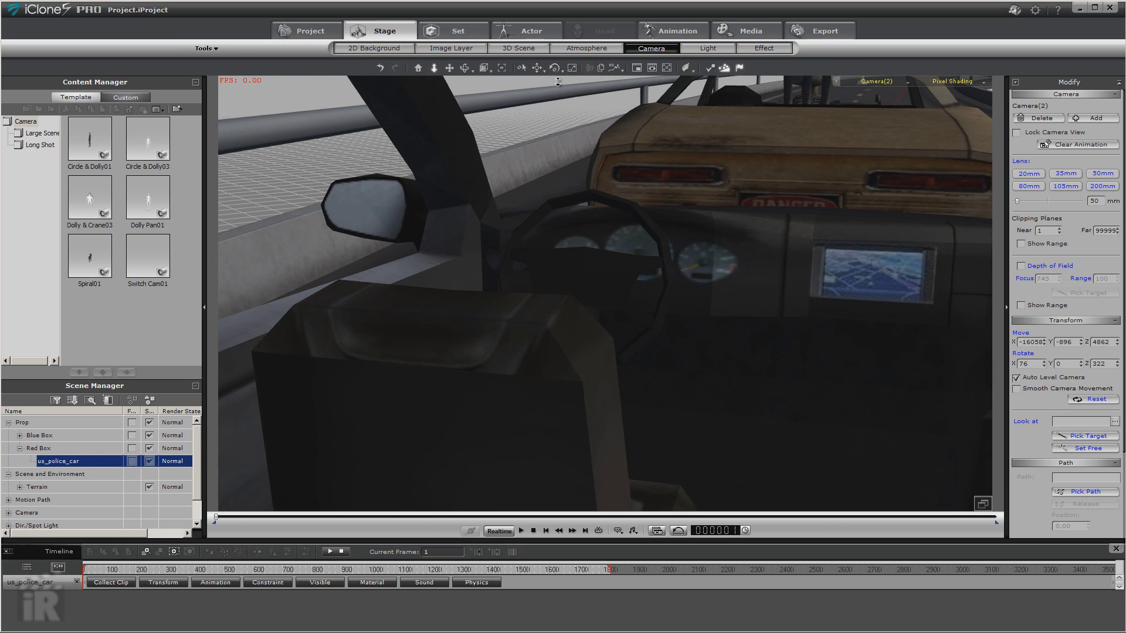
Step: Adjust the new camera's angle and position so it looks over the dashboard toward the BullRack ahead
{"action": "left_click", "coordinate": [691, 270]}
{"action": "left_click", "coordinate": [96, 462]}
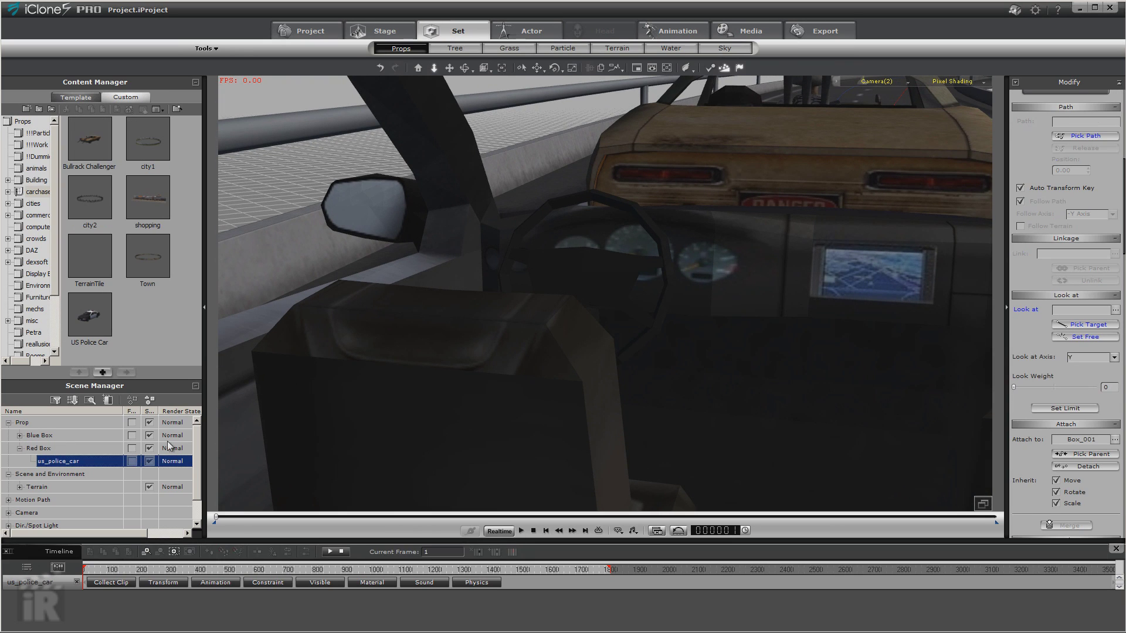
{"action": "left_click", "coordinate": [464, 68]}
{"action": "left_click_drag", "start_coordinate": [547, 137], "coordinate": [739, 219]}
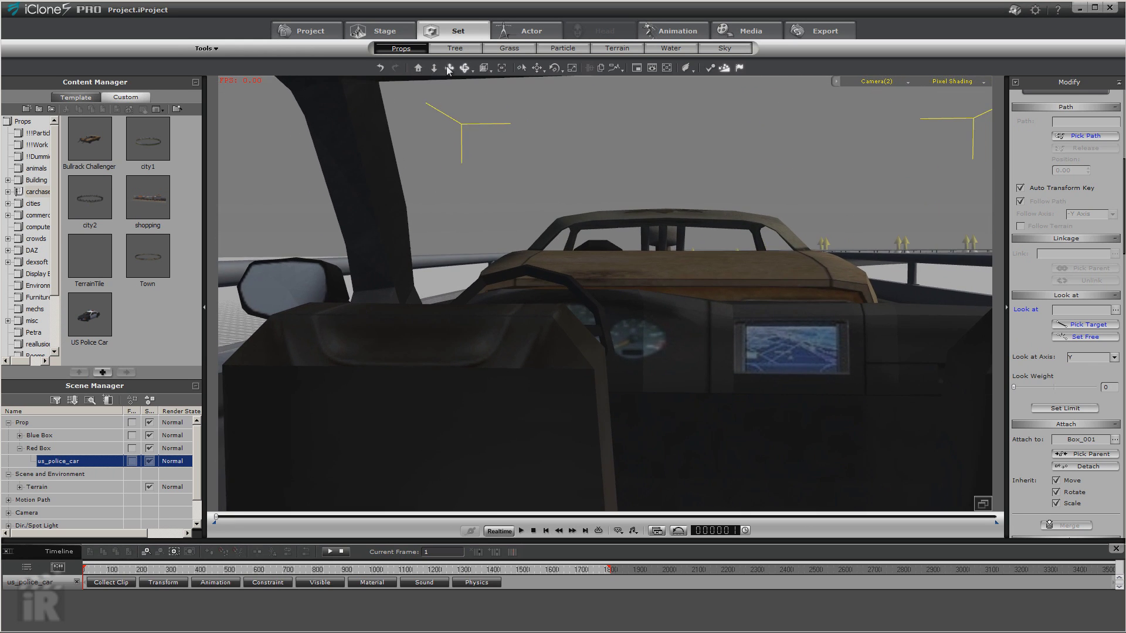
{"action": "left_click_drag", "start_coordinate": [449, 69], "coordinate": [433, 78]}
{"action": "left_click_drag", "start_coordinate": [700, 218], "coordinate": [679, 265]}
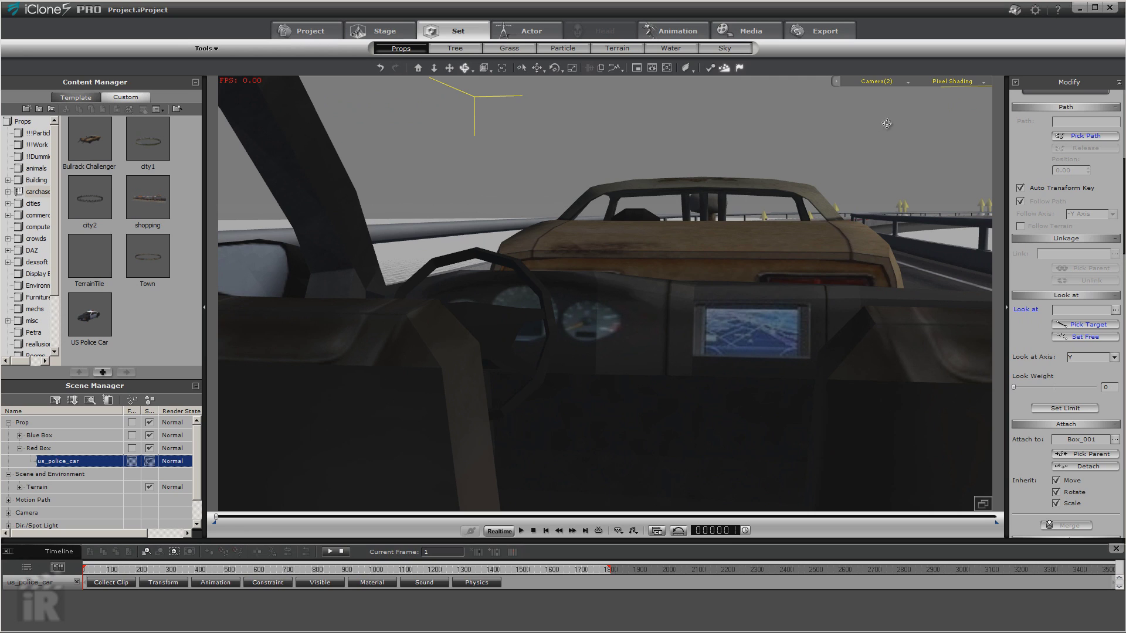
Step: Link Camera(2) to the police car's interior as its parent, and play the animation to check the in-car view
{"action": "left_click", "coordinate": [876, 82]}
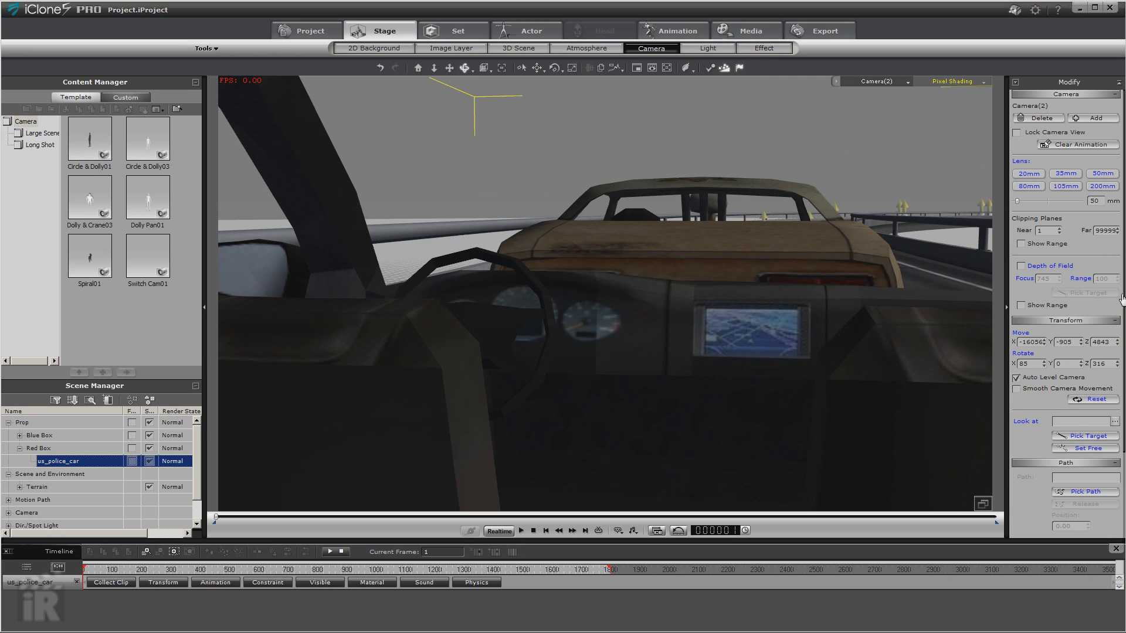
{"action": "scroll", "coordinate": [1123, 303], "scroll_direction": "down", "scroll_amount": 3}
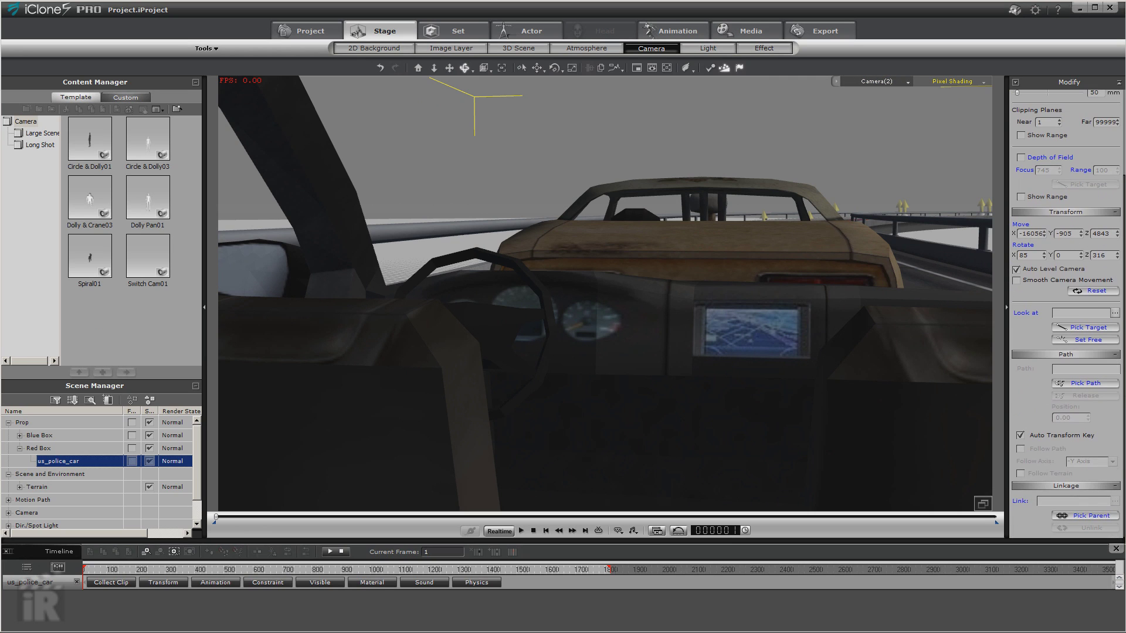
{"action": "left_click", "coordinate": [1110, 518]}
{"action": "left_click", "coordinate": [680, 330]}
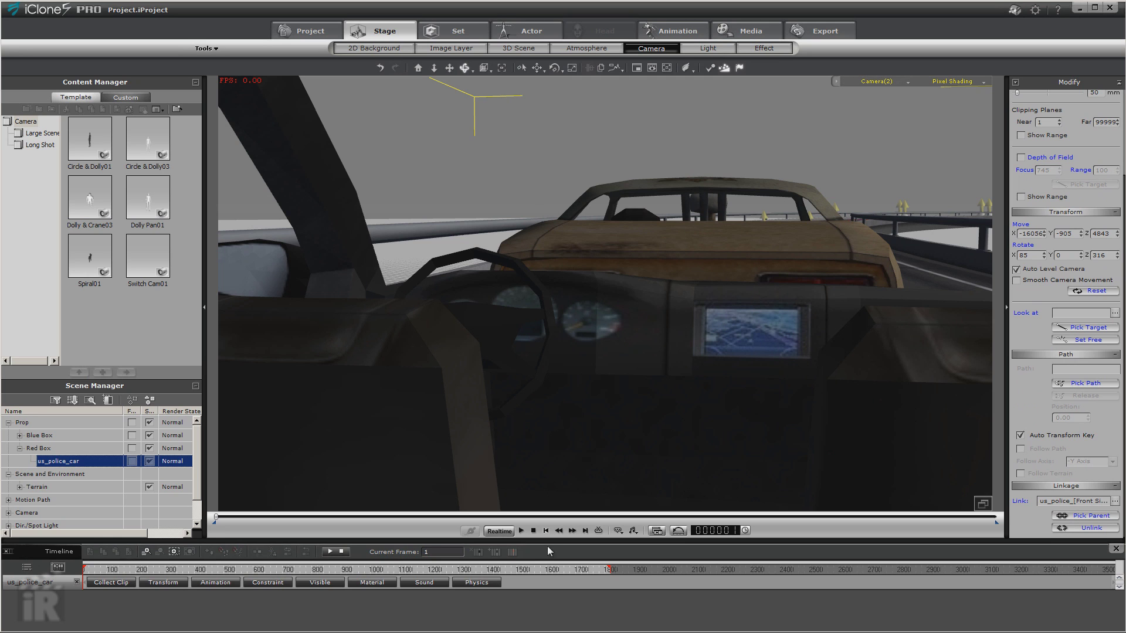
{"action": "left_click", "coordinate": [521, 531]}
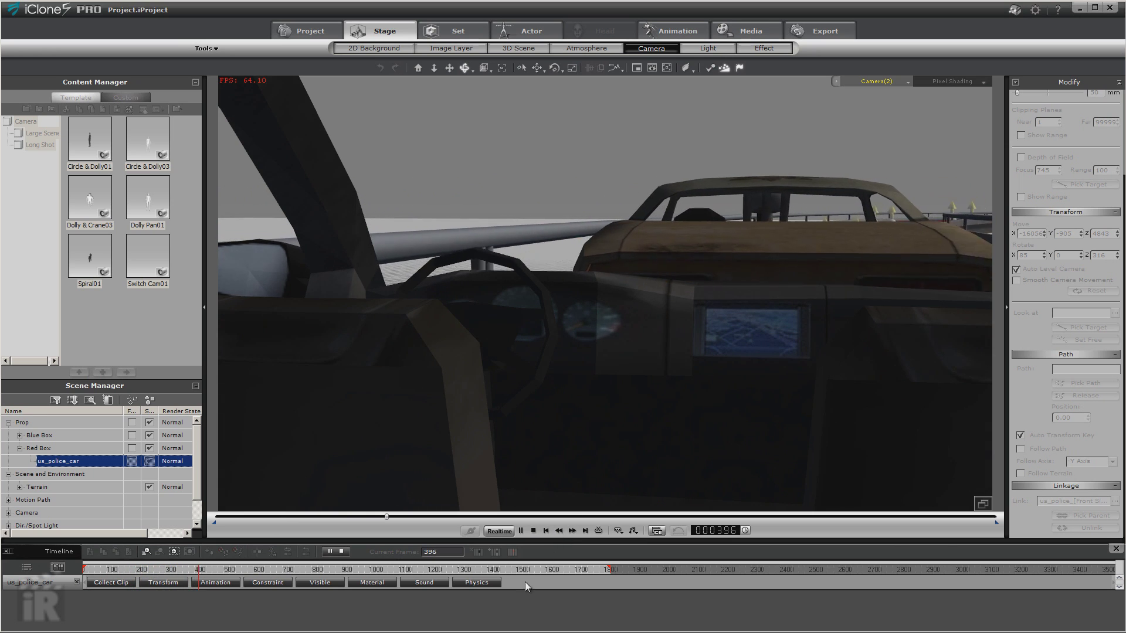
{"action": "left_click", "coordinate": [533, 531]}
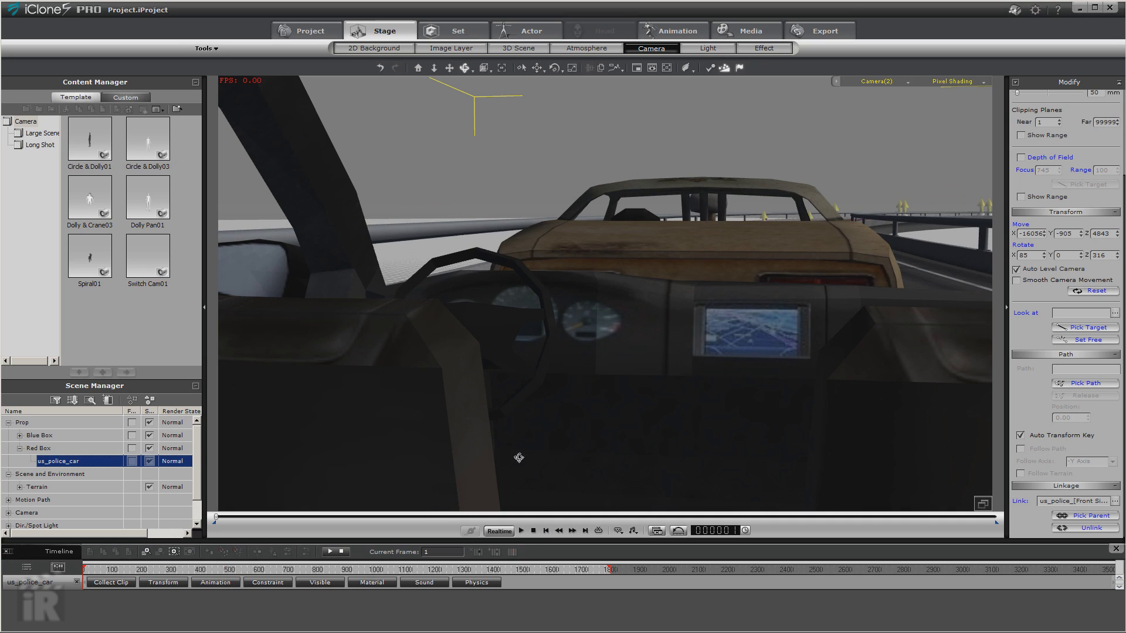
Step: Check the Set as Dummy option of the Blue Box and the Red Box, and play the animation from the in-car camera
{"action": "left_click", "coordinate": [58, 437]}
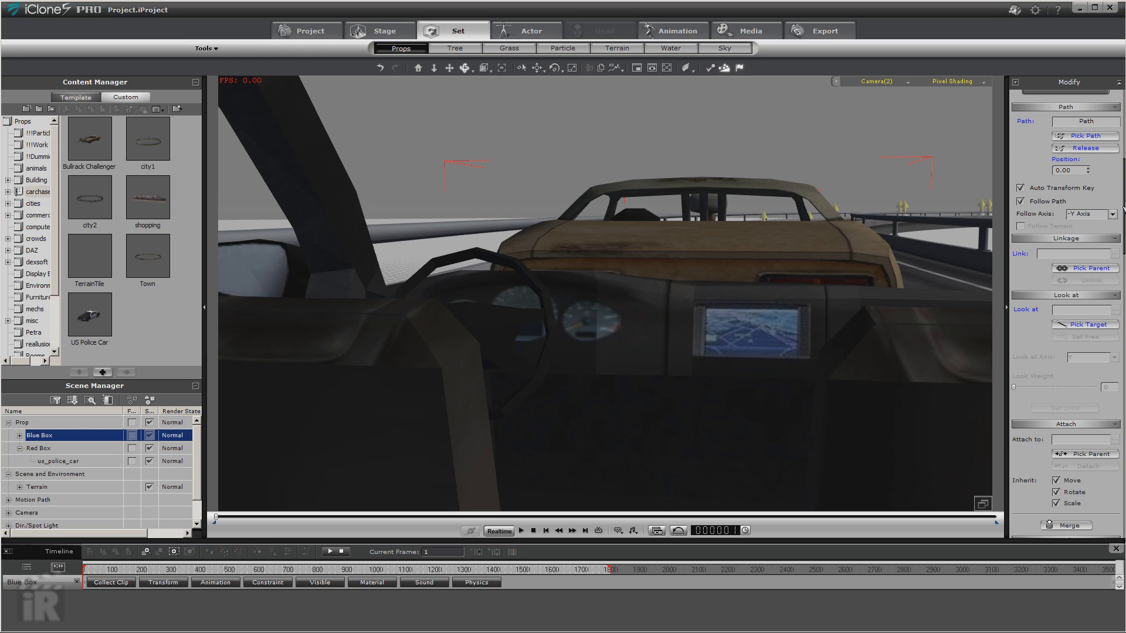
{"action": "scroll", "coordinate": [1123, 209], "scroll_direction": "up", "scroll_amount": 5}
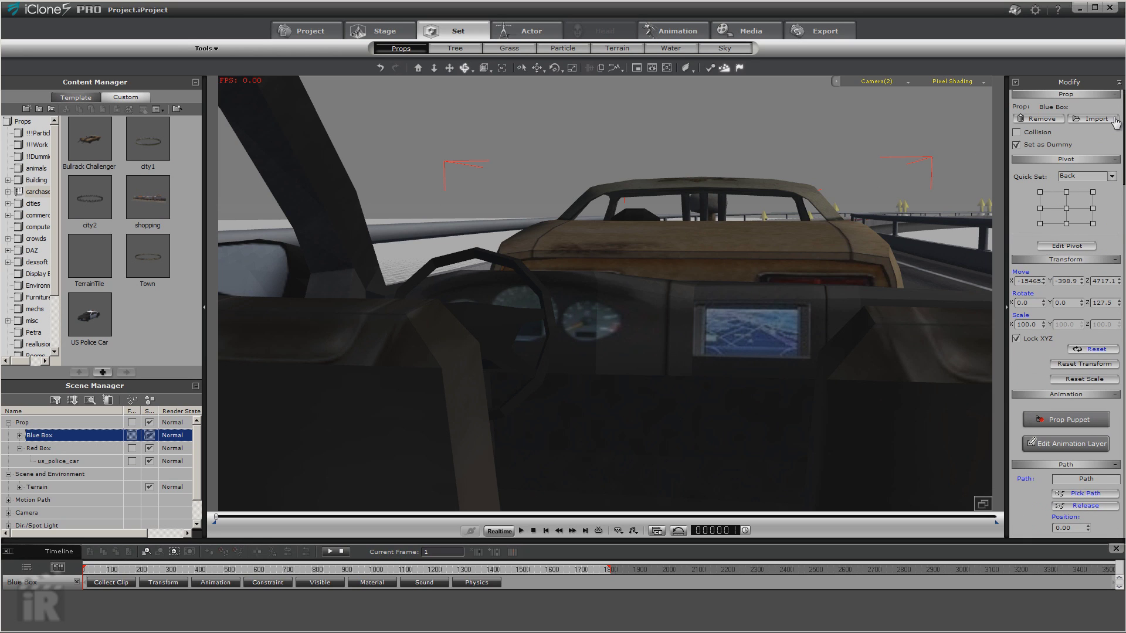
{"action": "left_click", "coordinate": [89, 448]}
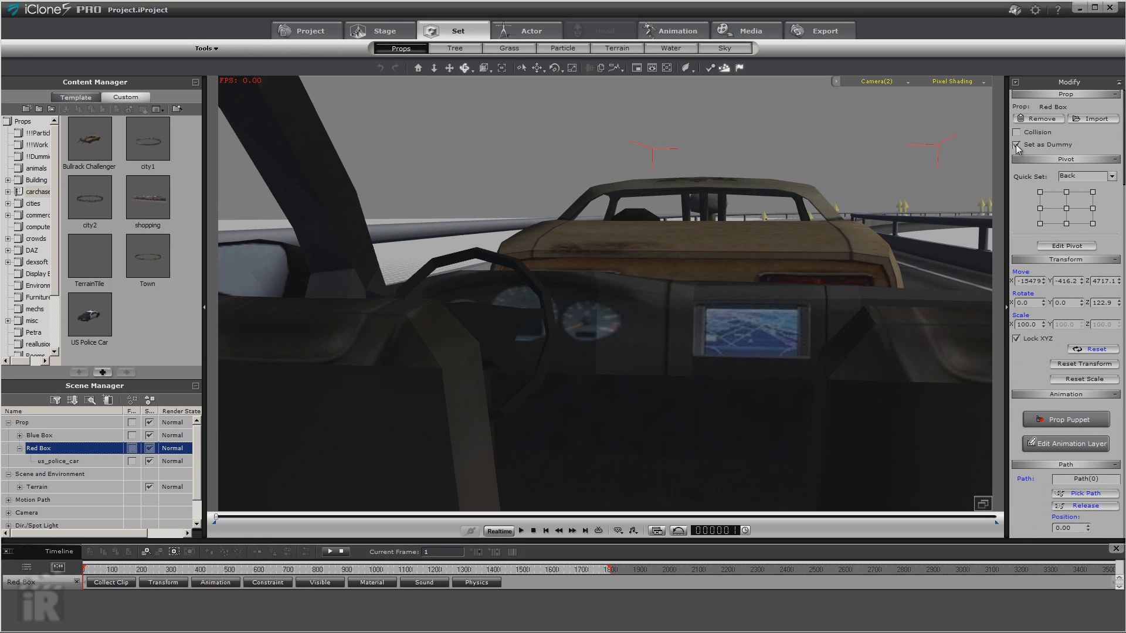
{"action": "left_click", "coordinate": [521, 531]}
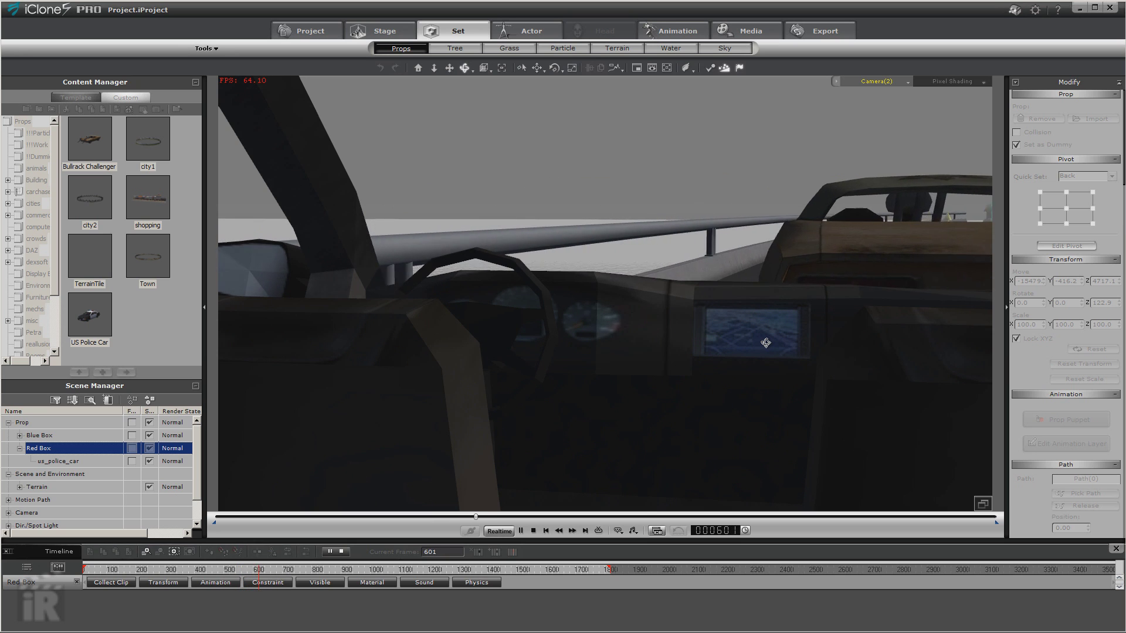
{"action": "left_click", "coordinate": [532, 532]}
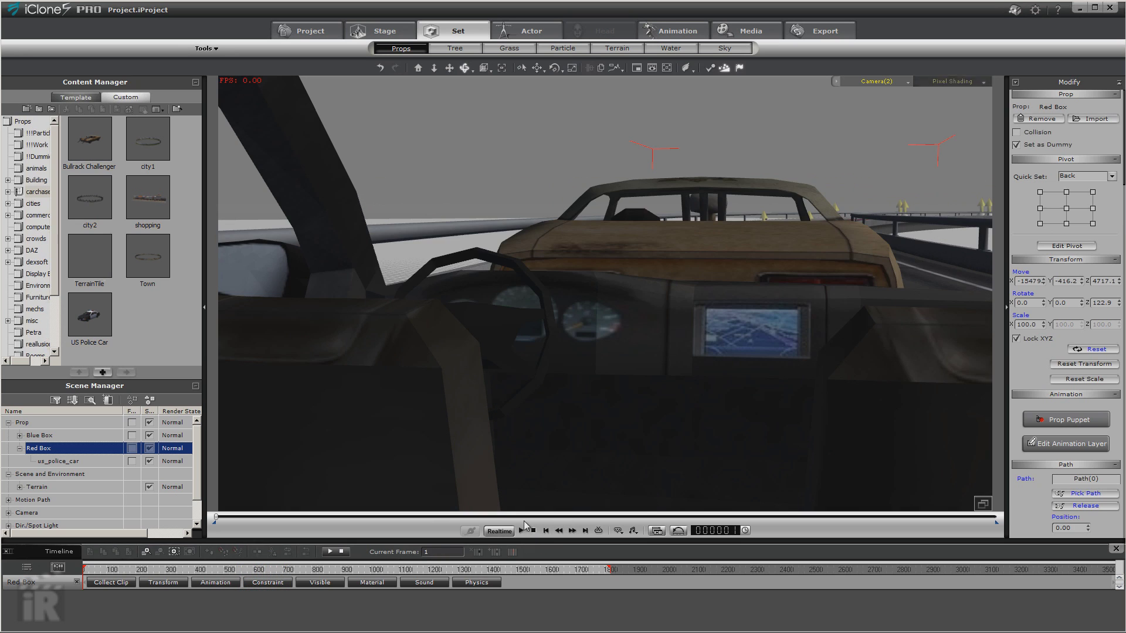
Step: Switch from the in-car camera to the default Camera and play the animation in the overview of the overpass
{"action": "left_click", "coordinate": [888, 83]}
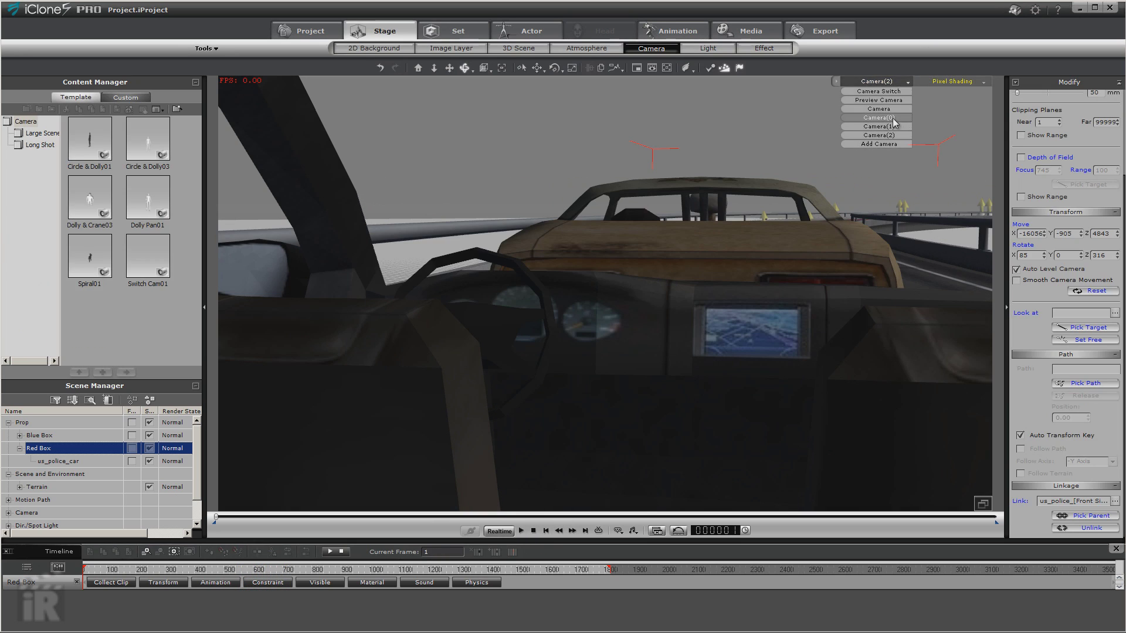
{"action": "left_click", "coordinate": [887, 109]}
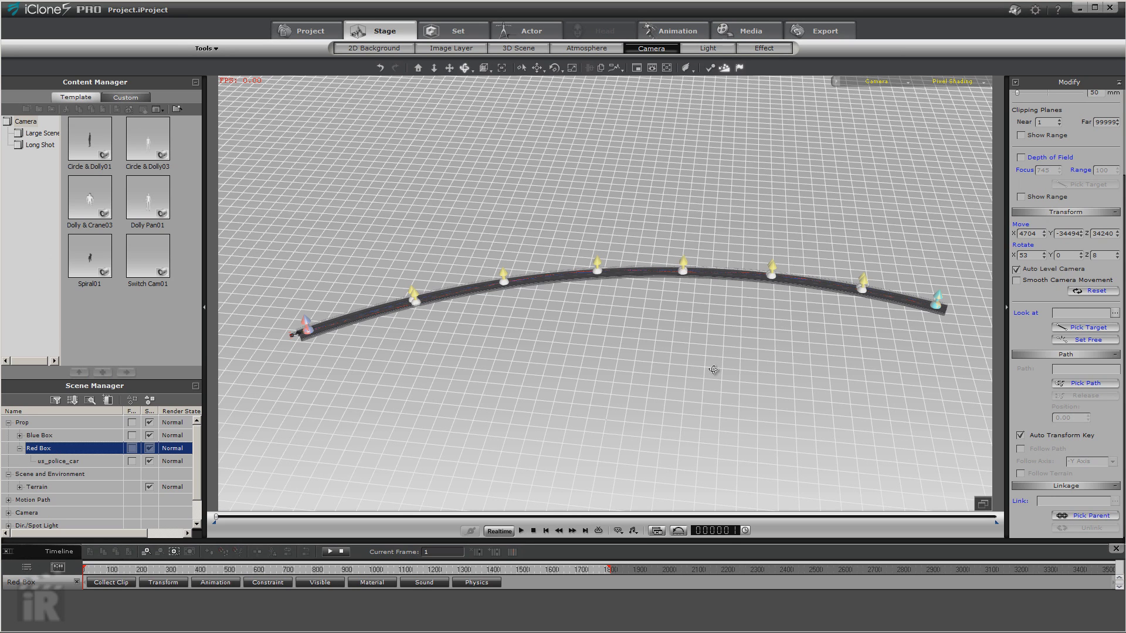
{"action": "left_click", "coordinate": [522, 532]}
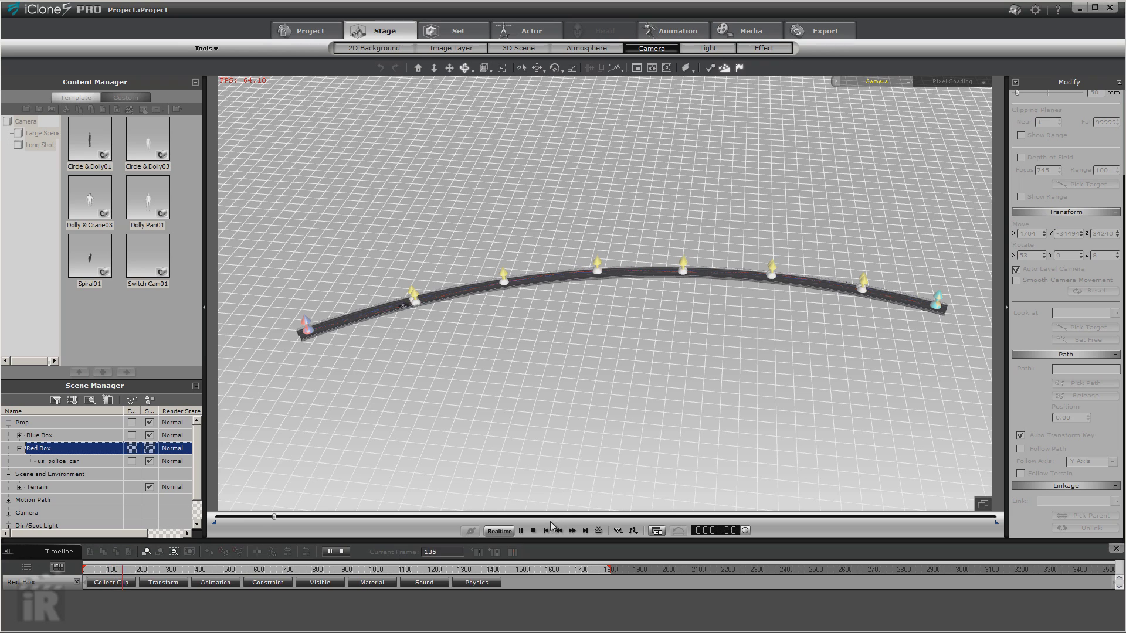
{"action": "left_click", "coordinate": [534, 532]}
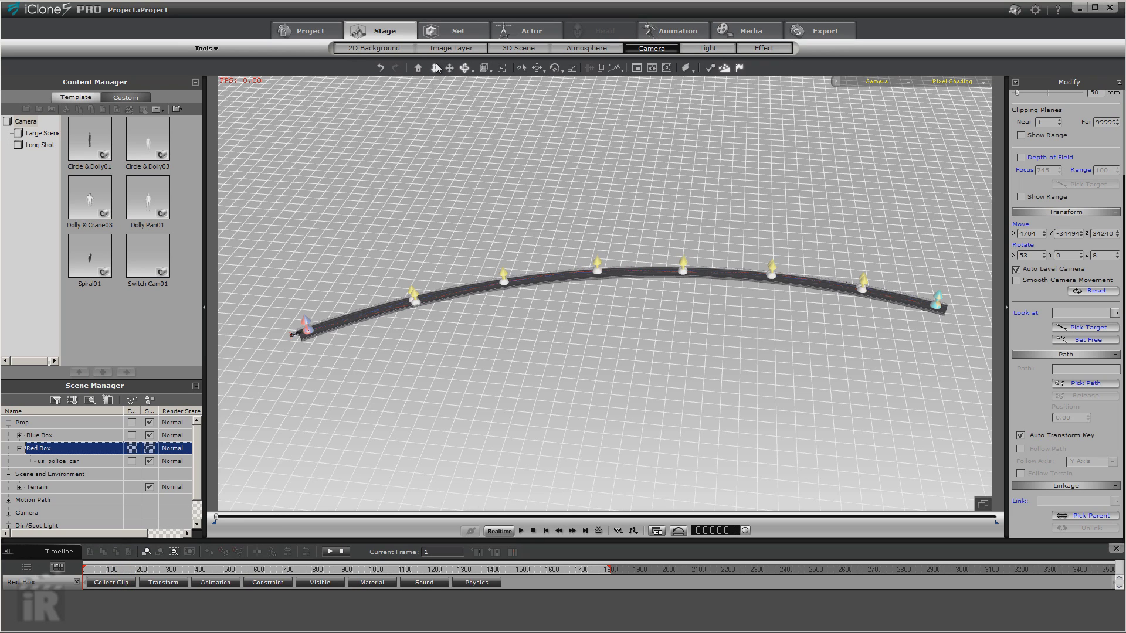
Step: Frame the starting end of the overpass more closely and play the animation to watch both cars
{"action": "left_click_drag", "start_coordinate": [565, 278], "coordinate": [620, 208]}
{"action": "left_click_drag", "start_coordinate": [594, 314], "coordinate": [467, 80]}
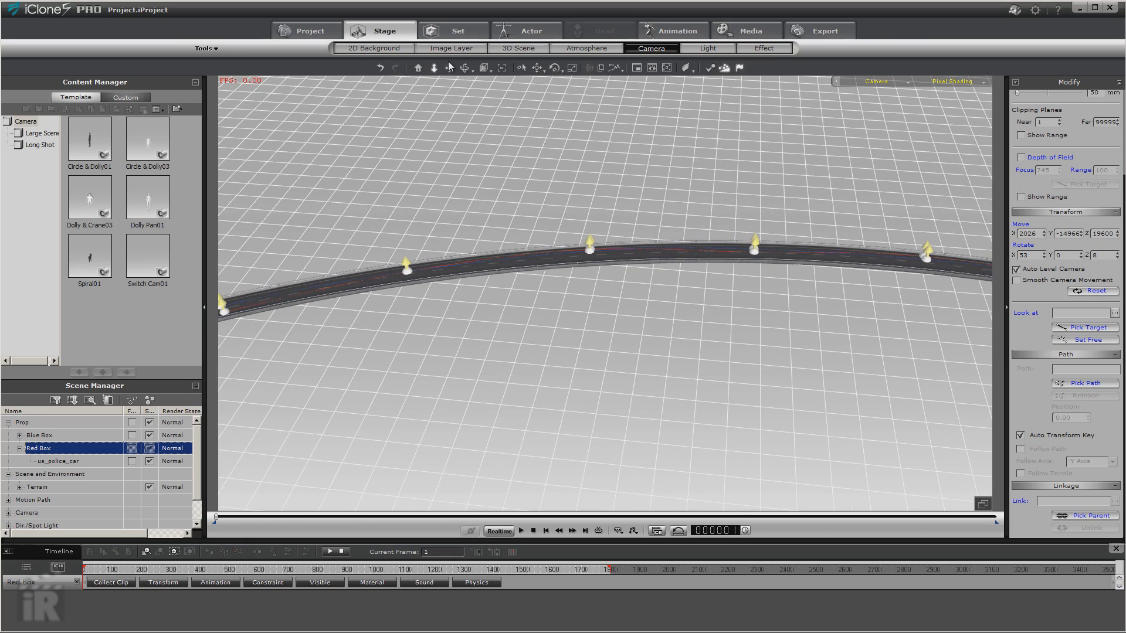
{"action": "left_click_drag", "start_coordinate": [447, 184], "coordinate": [753, 155]}
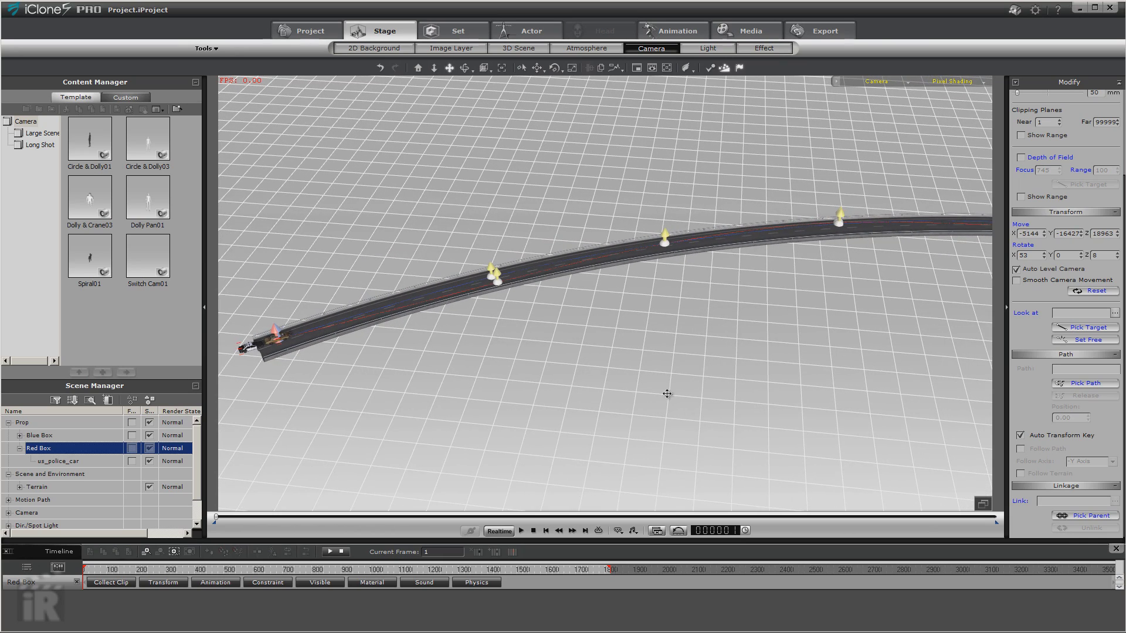
{"action": "left_click", "coordinate": [521, 530]}
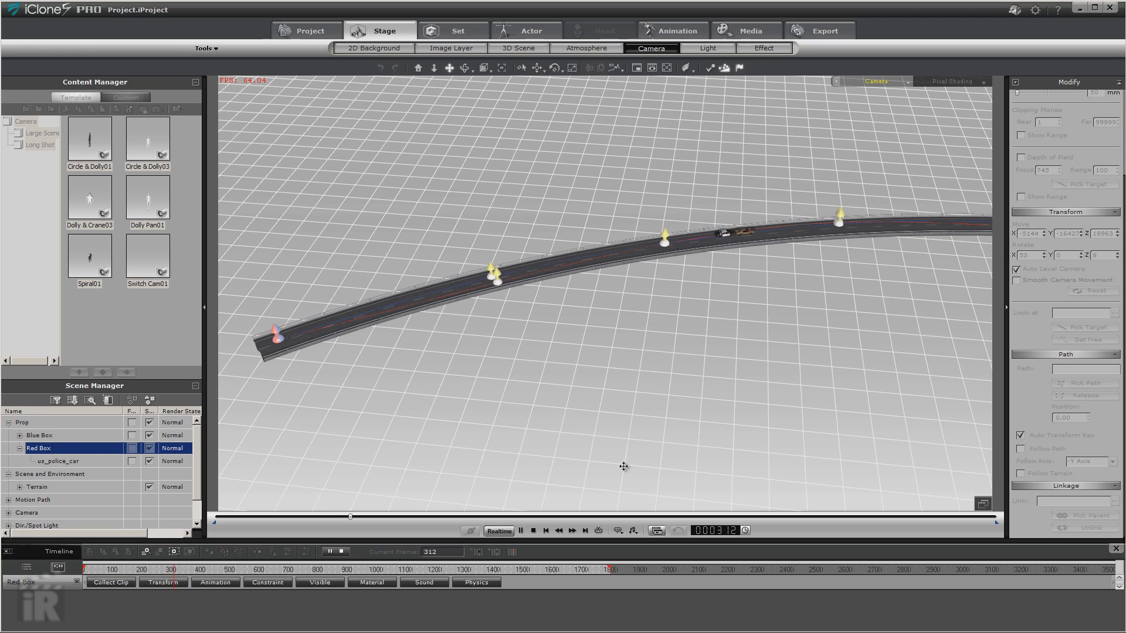
{"action": "left_click", "coordinate": [533, 530]}
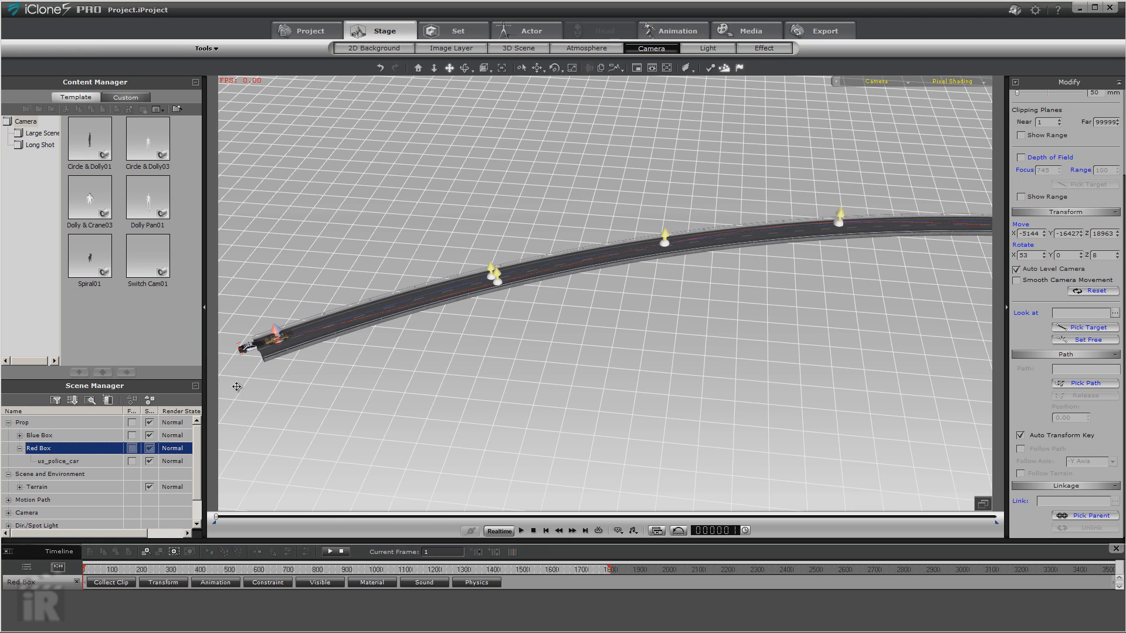
Step: Show the Constraint tracks of the Red Box in the timeline
{"action": "left_click", "coordinate": [41, 435]}
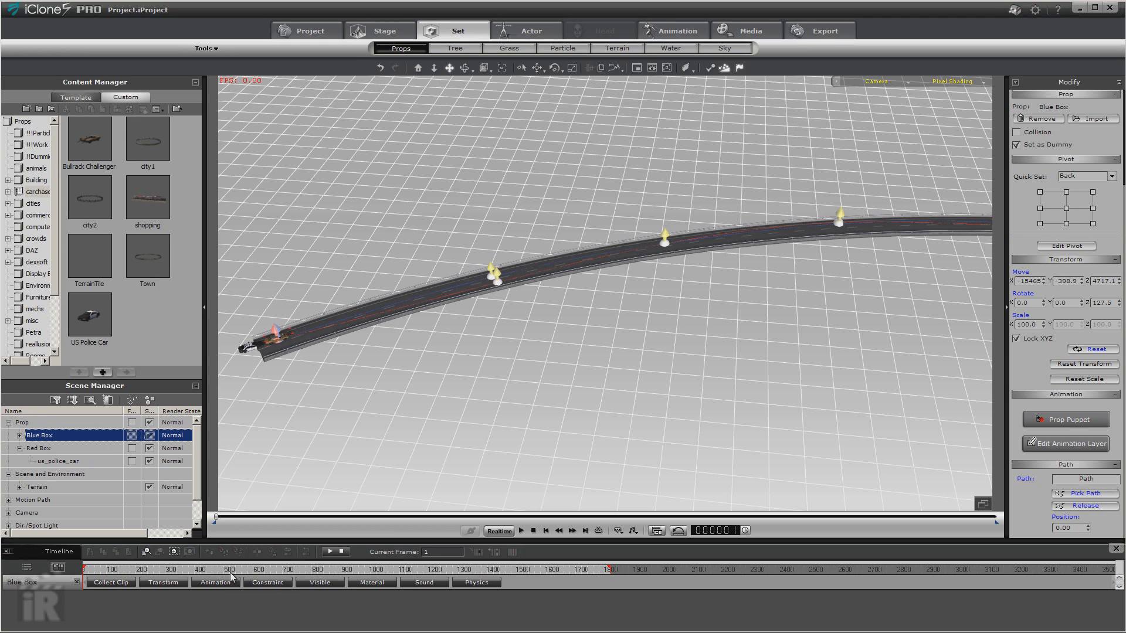
{"action": "left_click", "coordinate": [48, 448]}
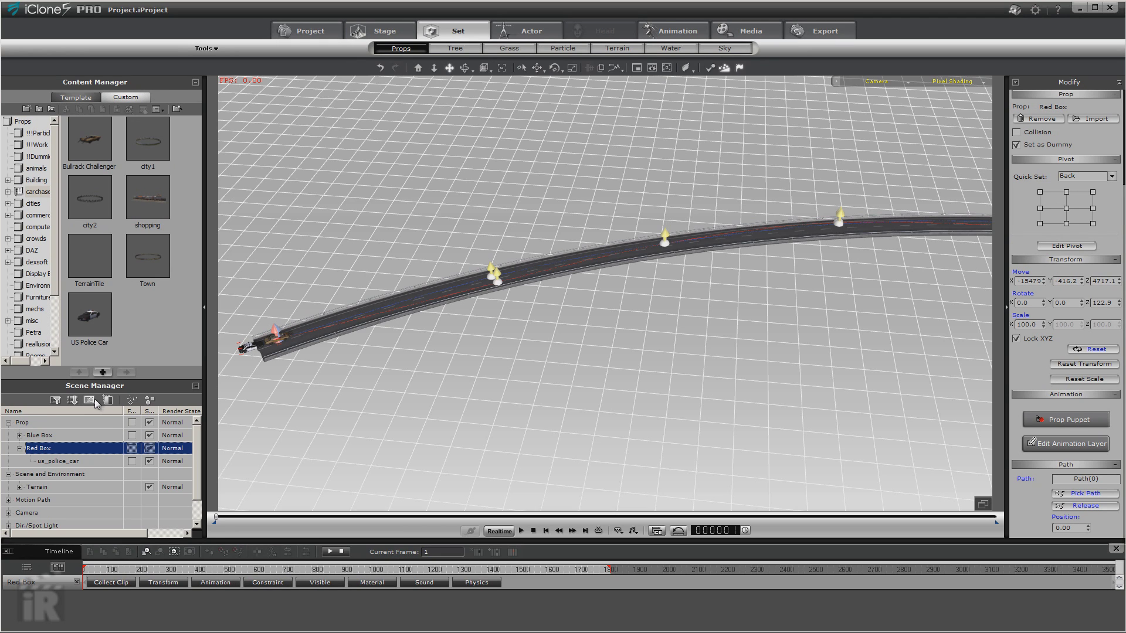
{"action": "left_click", "coordinate": [268, 582]}
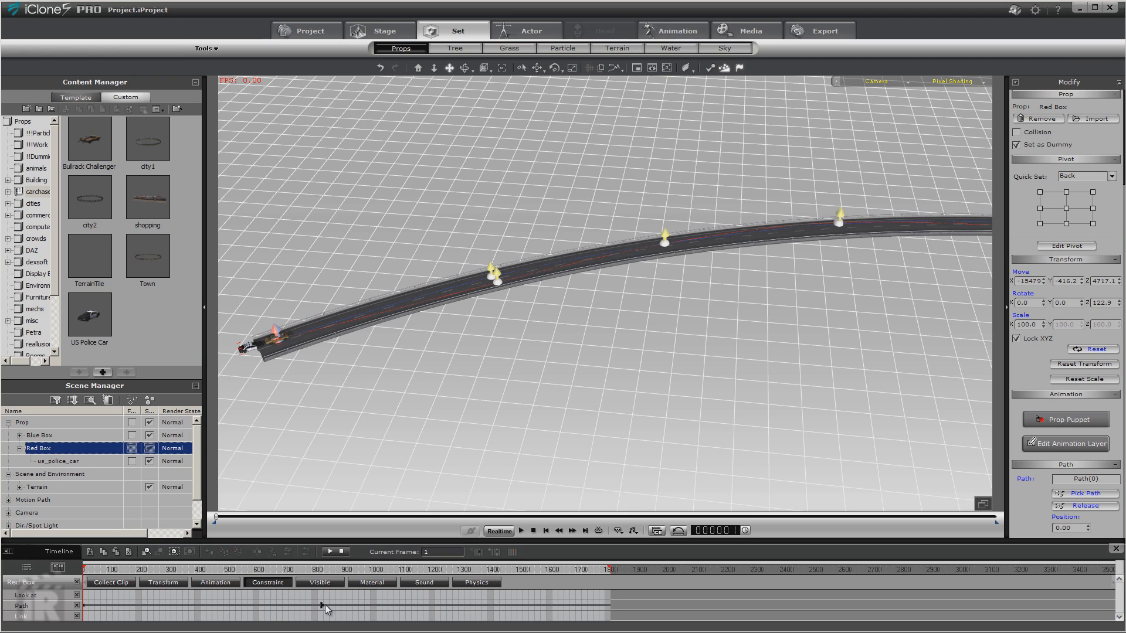
Step: Move the Red Box's Path end key to frame 688 and play the animation from the start
{"action": "left_click_drag", "start_coordinate": [324, 605], "coordinate": [290, 614]}
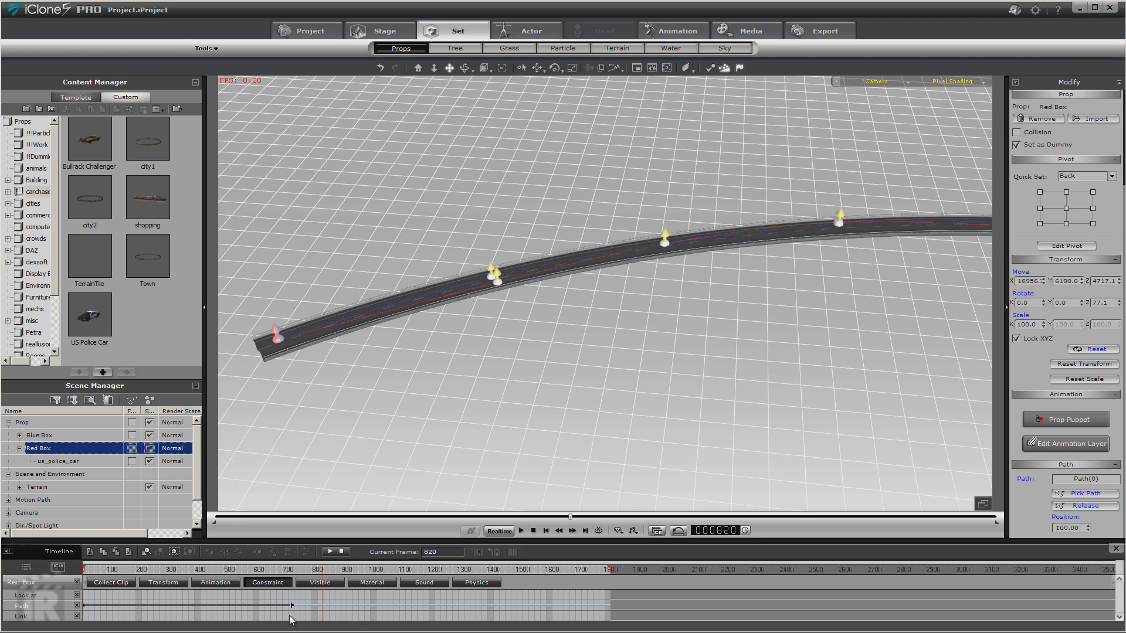
{"action": "left_click", "coordinate": [546, 531]}
{"action": "left_click", "coordinate": [521, 530]}
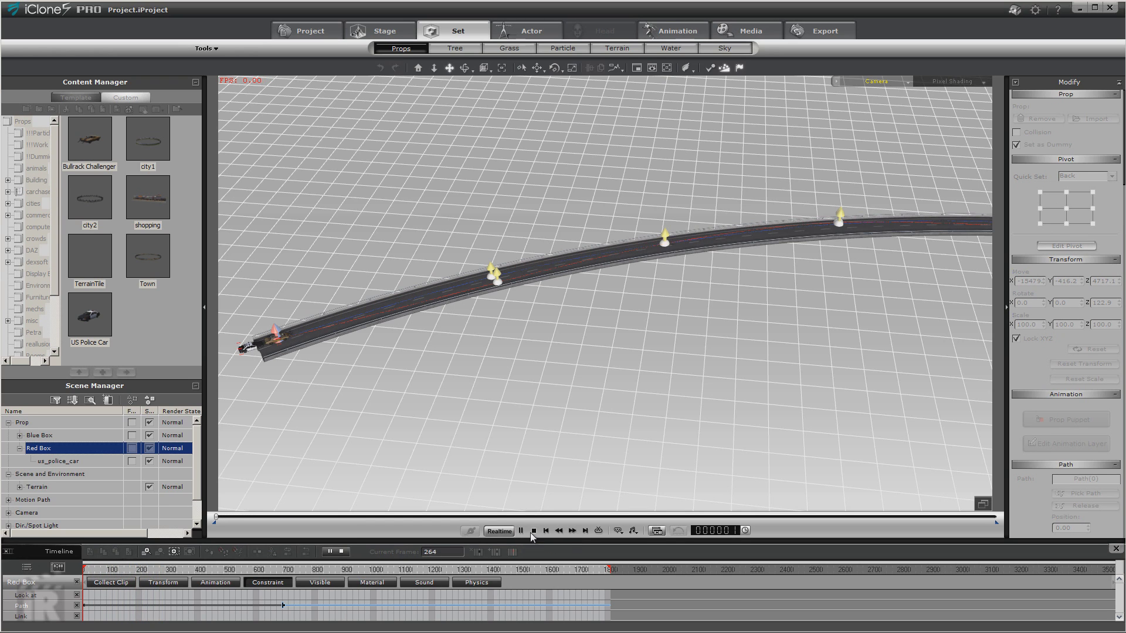
{"action": "left_click", "coordinate": [532, 531]}
Step: Move the Red Box's Path end key out to just before frame 1000 and play the animation from the start
{"action": "left_click", "coordinate": [284, 606]}
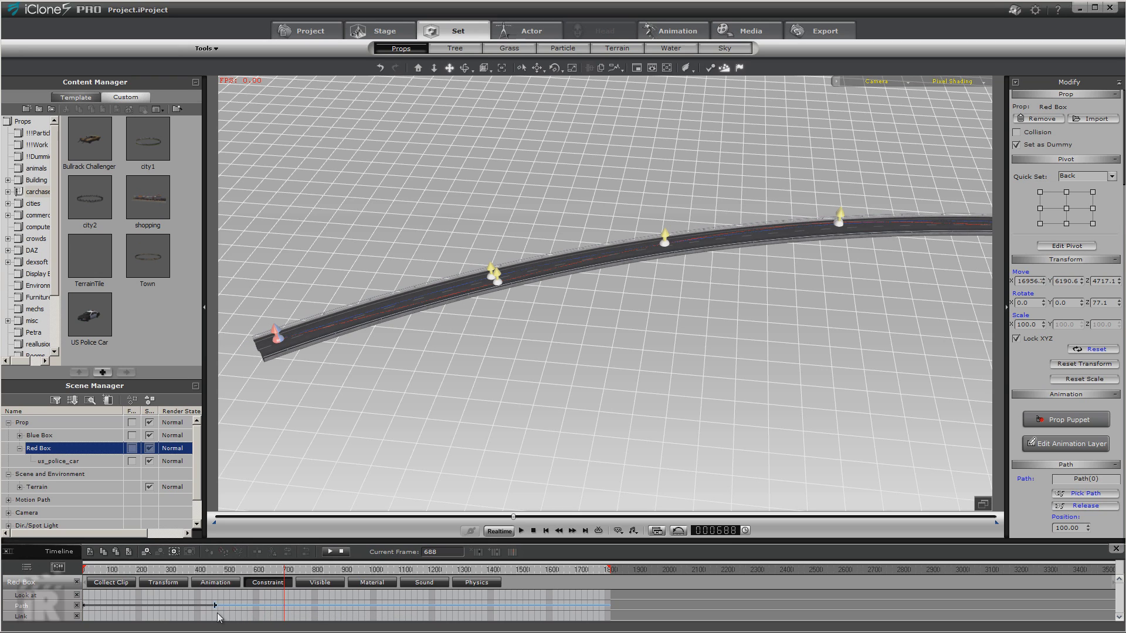
{"action": "left_click_drag", "start_coordinate": [223, 613], "coordinate": [368, 607]}
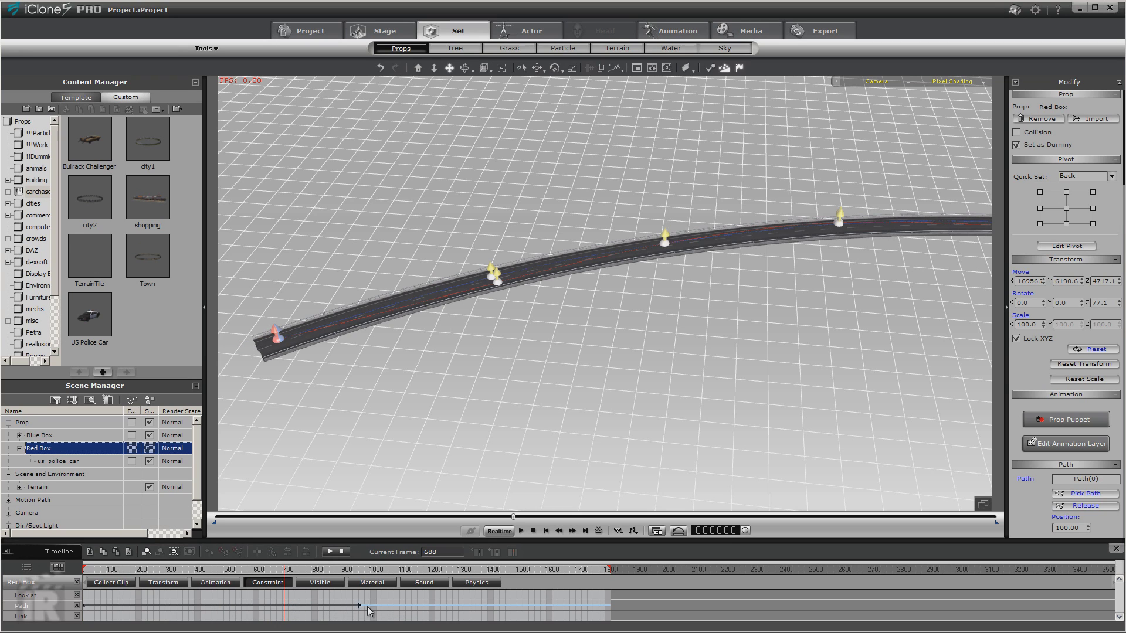
{"action": "left_click", "coordinate": [546, 530]}
{"action": "left_click", "coordinate": [521, 530]}
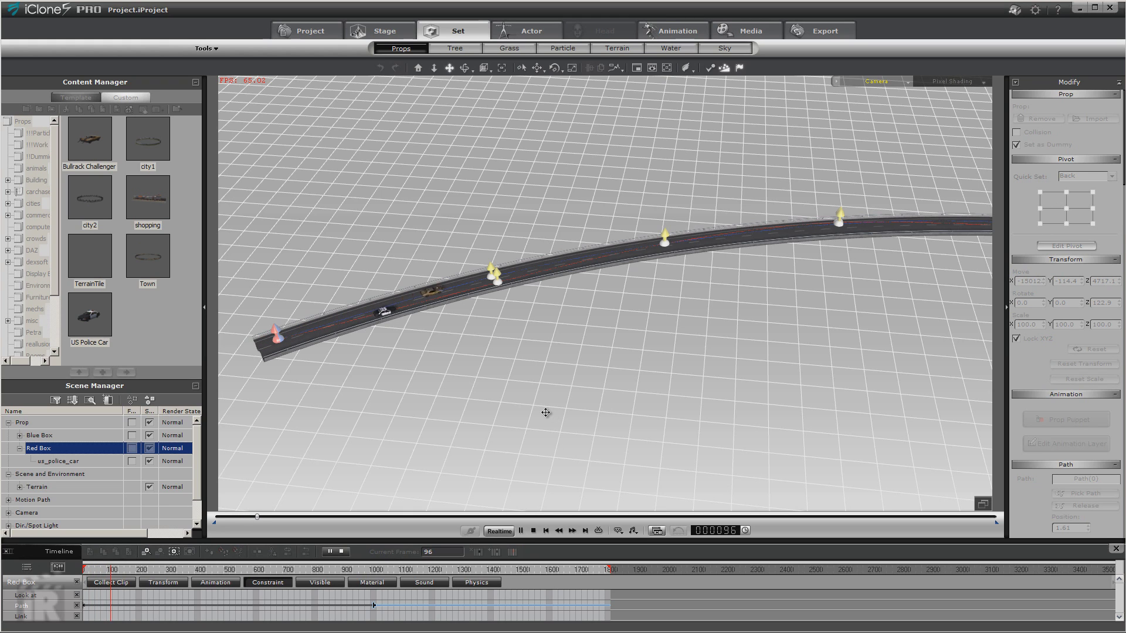
{"action": "left_click", "coordinate": [534, 529]}
Step: Move the Red Box's Path end key back to frame 717 and play the animation from the start
{"action": "left_click_drag", "start_coordinate": [374, 612], "coordinate": [283, 614]}
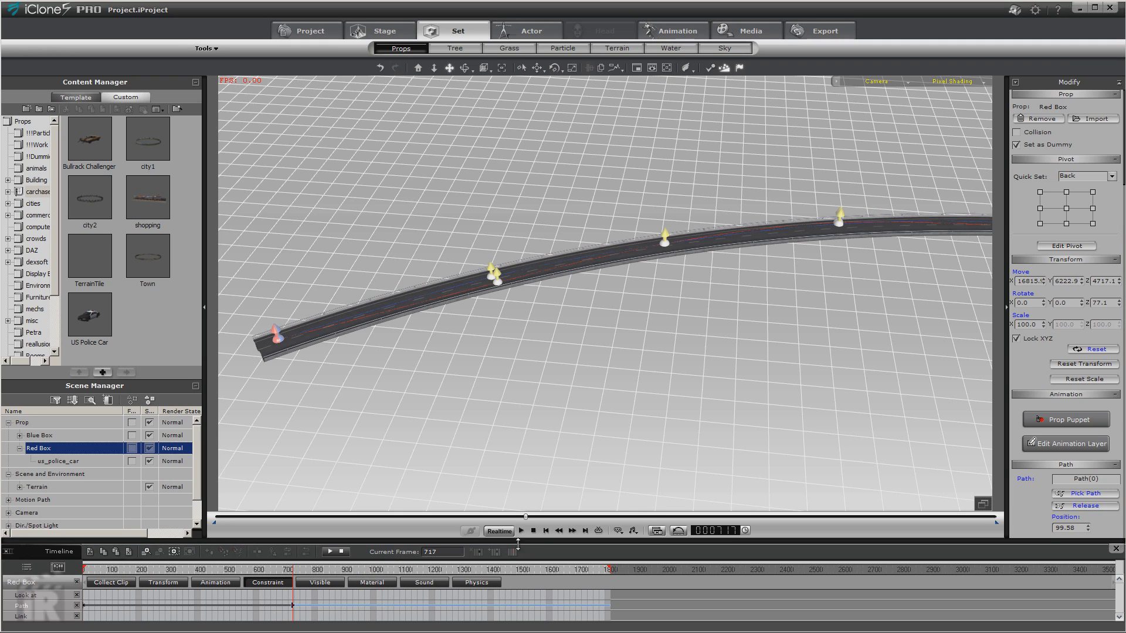
{"action": "left_click", "coordinate": [546, 531]}
{"action": "left_click", "coordinate": [521, 530]}
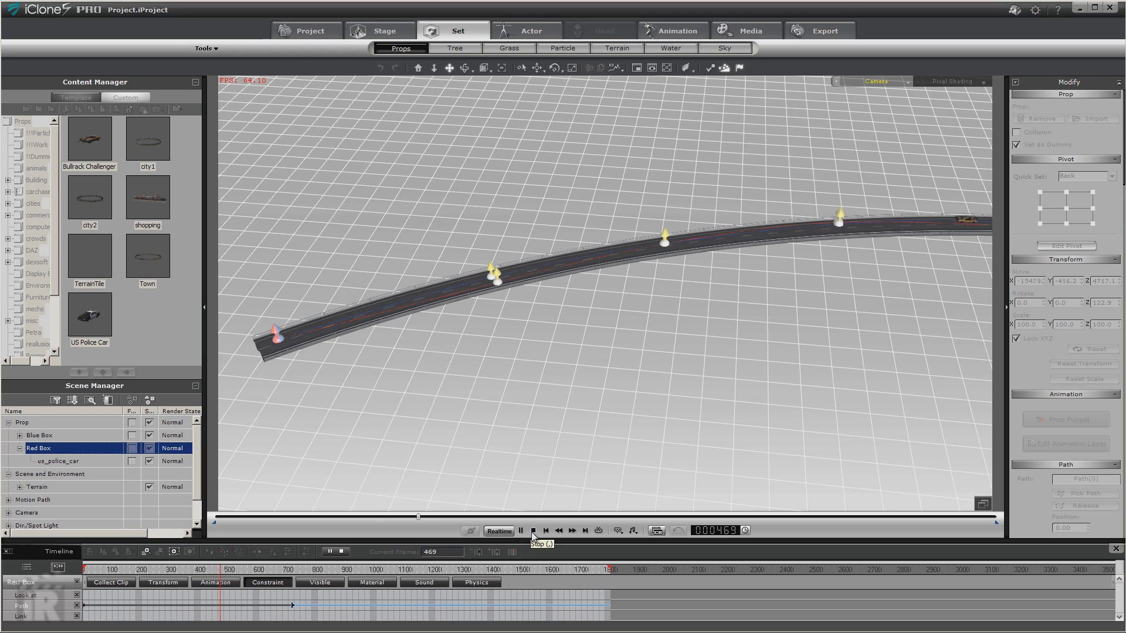
{"action": "left_click", "coordinate": [533, 530]}
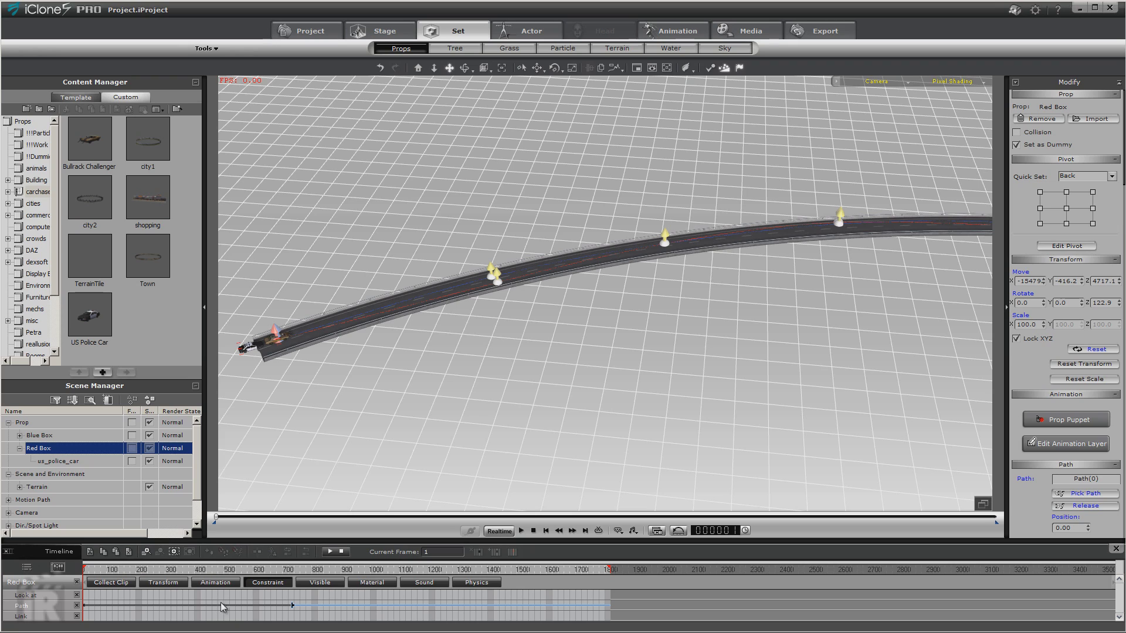
Step: Show the Blue Box's Constraint tracks and select its Path end key to check the frame it sits on
{"action": "left_click", "coordinate": [61, 437]}
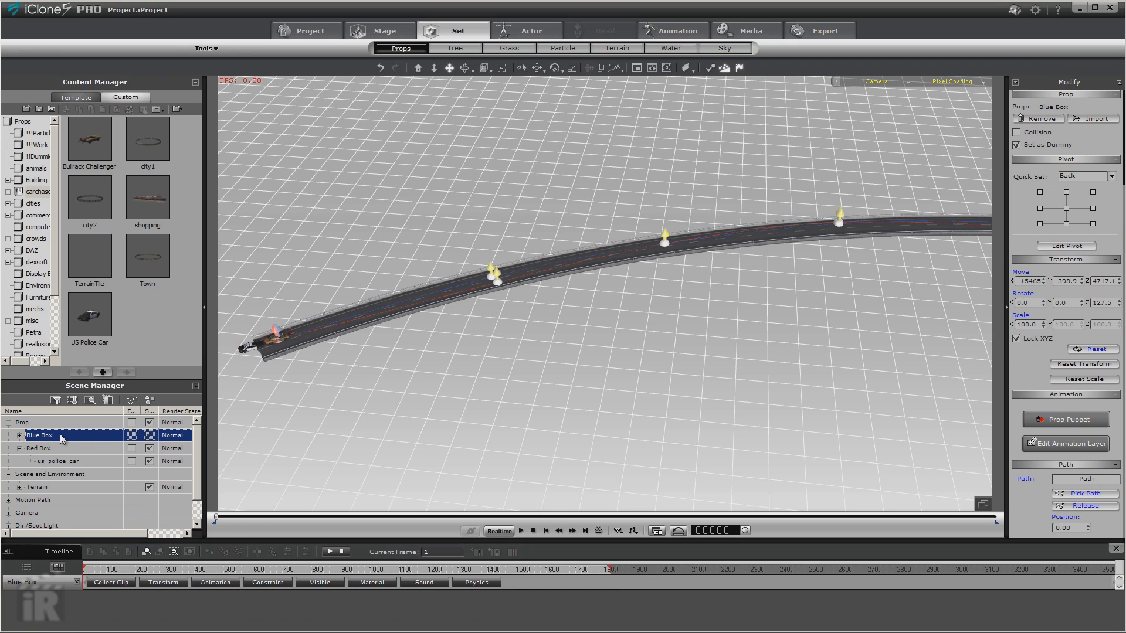
{"action": "left_click", "coordinate": [270, 584]}
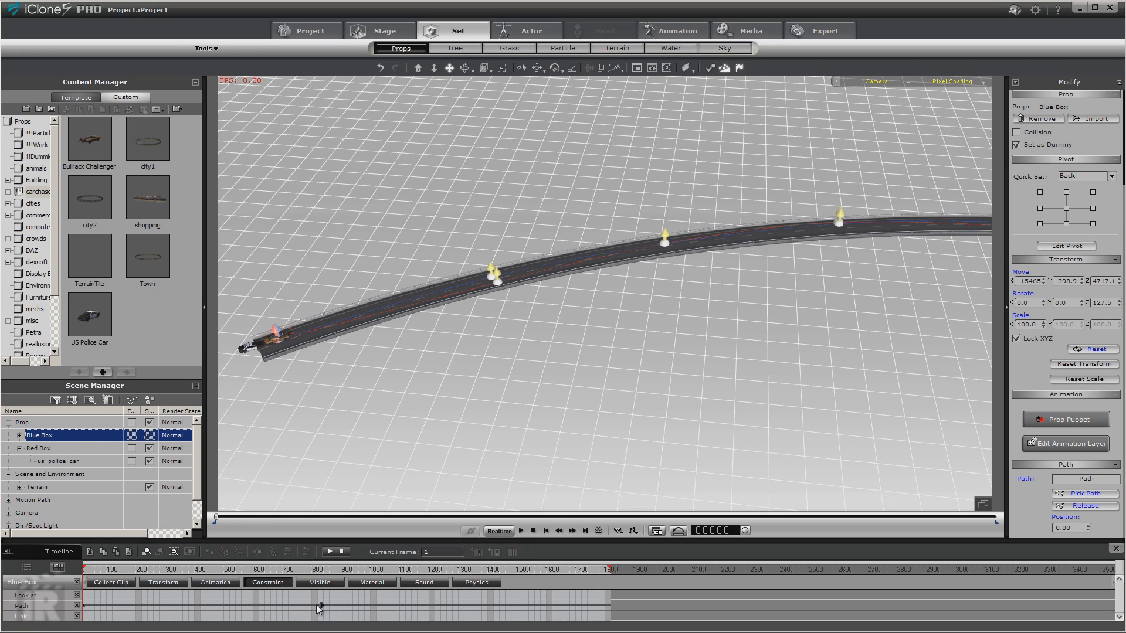
{"action": "left_click", "coordinate": [322, 606]}
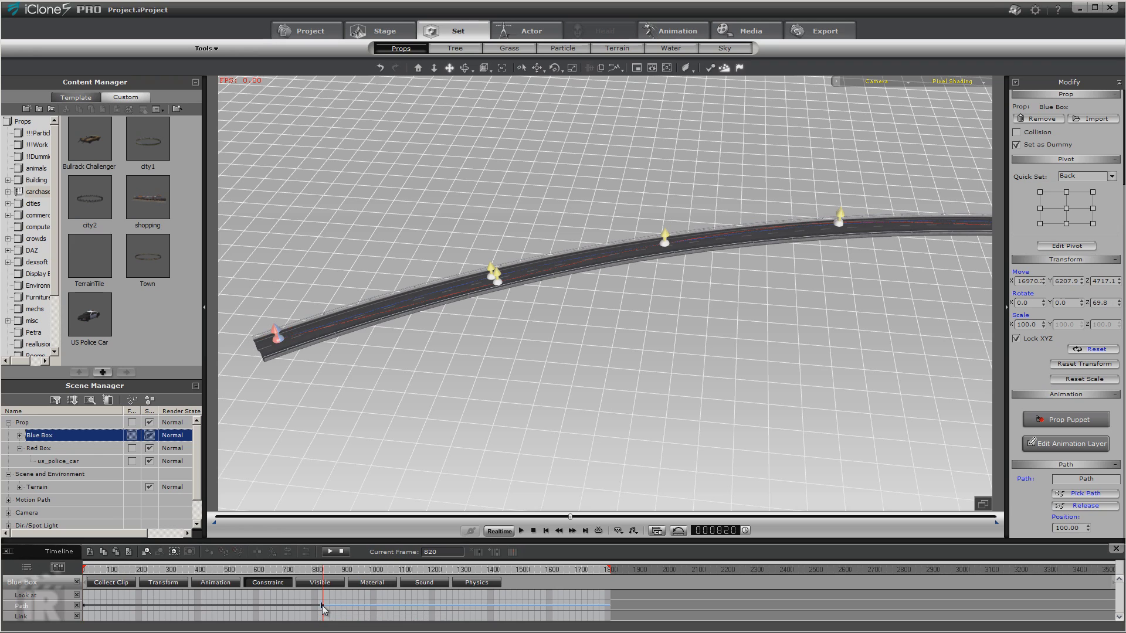
Step: Place the Red Box's Path end key at frame 840 and play the animation from the start
{"action": "left_click", "coordinate": [69, 452]}
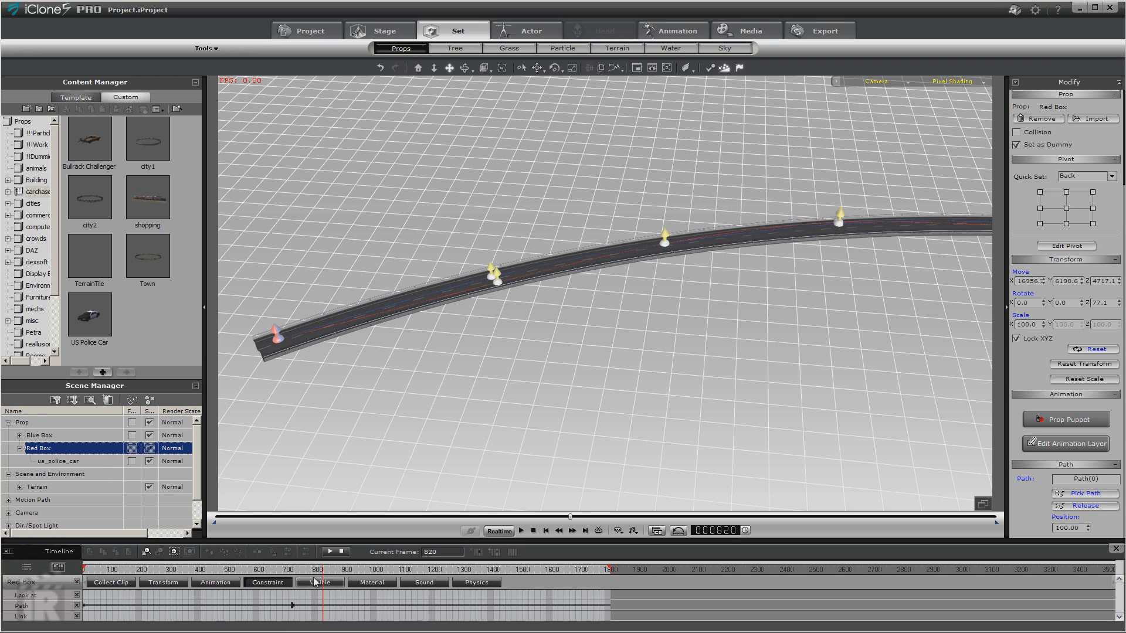
{"action": "left_click", "coordinate": [293, 606]}
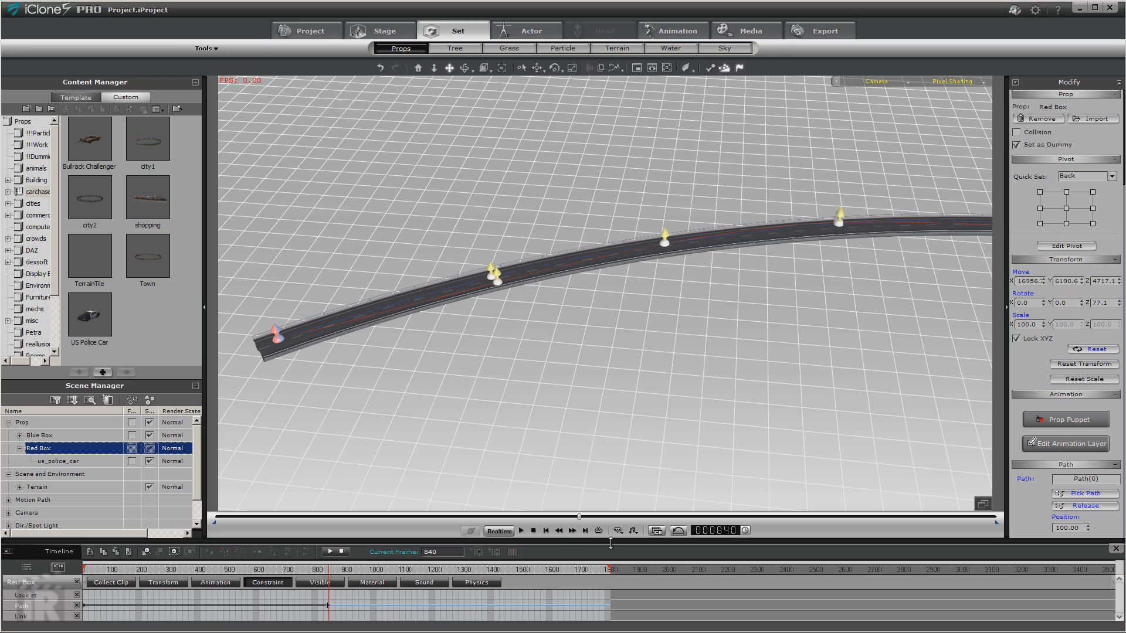
{"action": "left_click", "coordinate": [546, 531]}
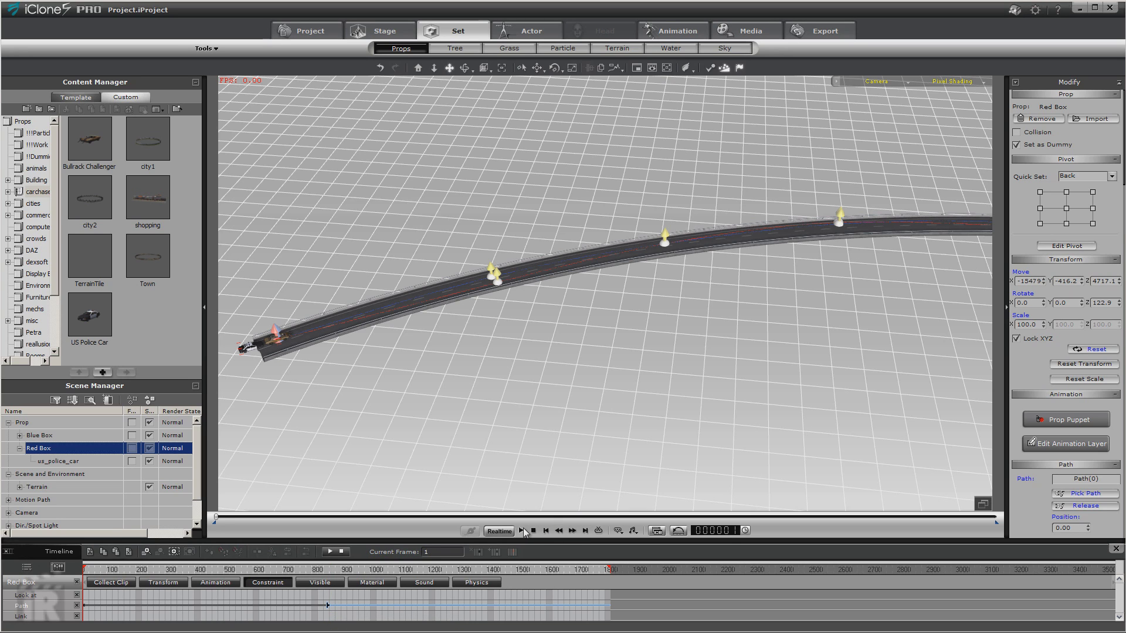
{"action": "left_click", "coordinate": [522, 531]}
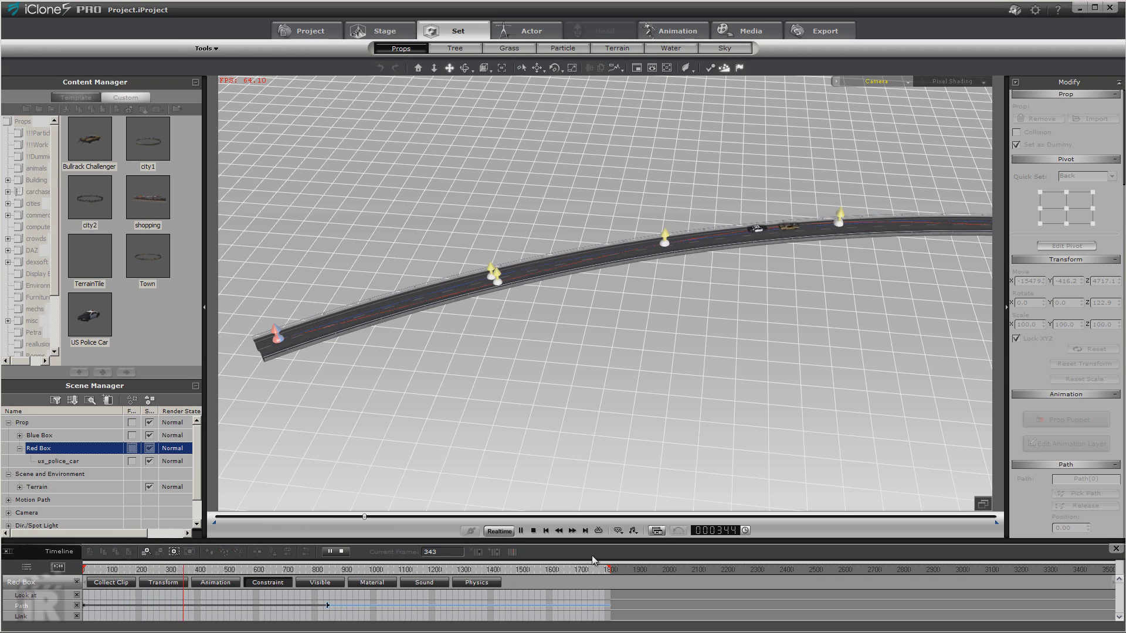
{"action": "left_click", "coordinate": [533, 531]}
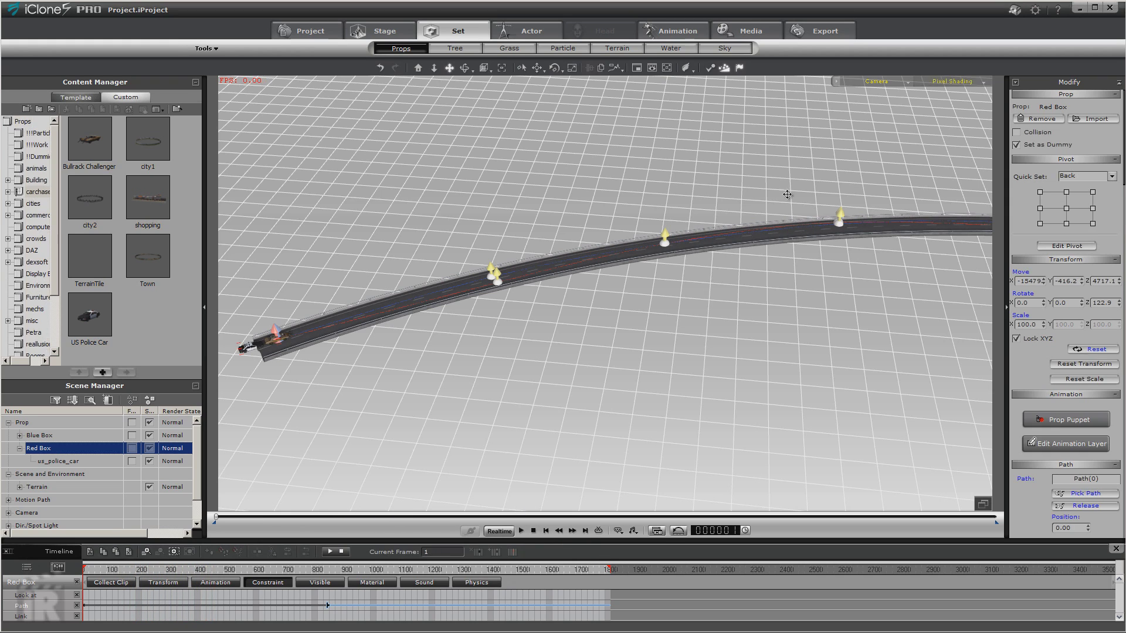
Step: Switch to Camera(2) inside the police car and play the animation to check the chase
{"action": "left_click", "coordinate": [877, 86]}
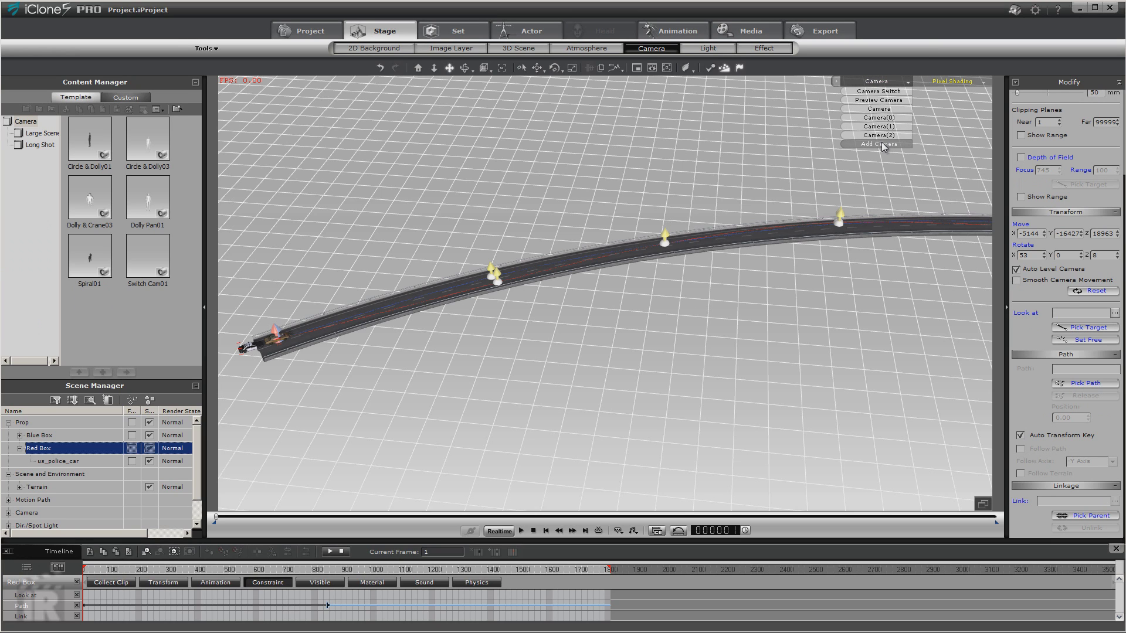
{"action": "left_click", "coordinate": [879, 135]}
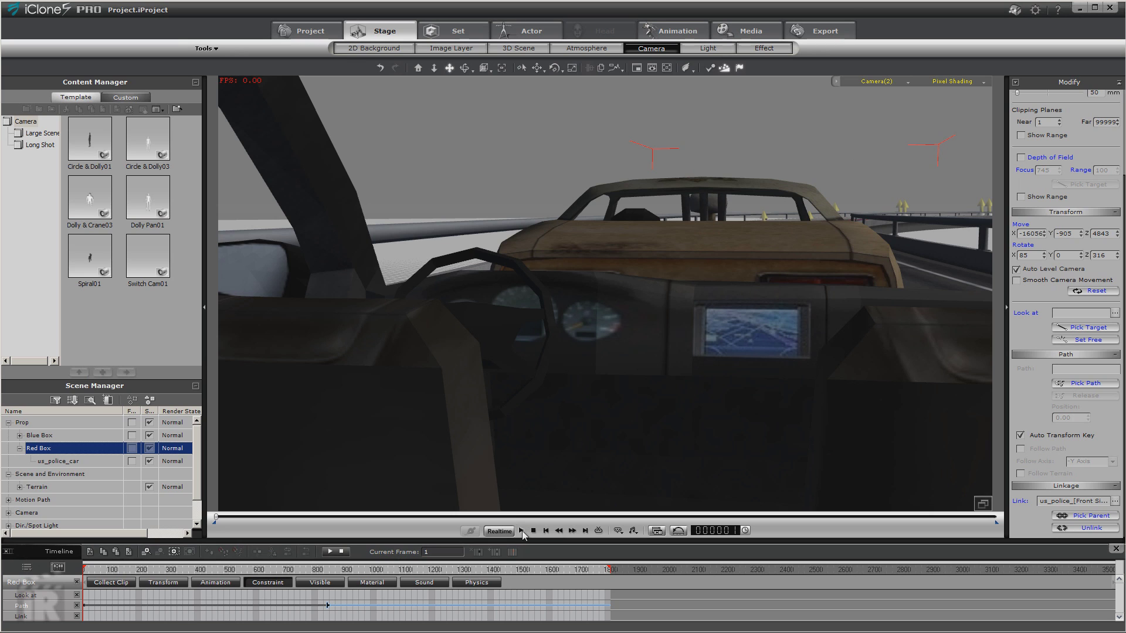
{"action": "left_click", "coordinate": [521, 530]}
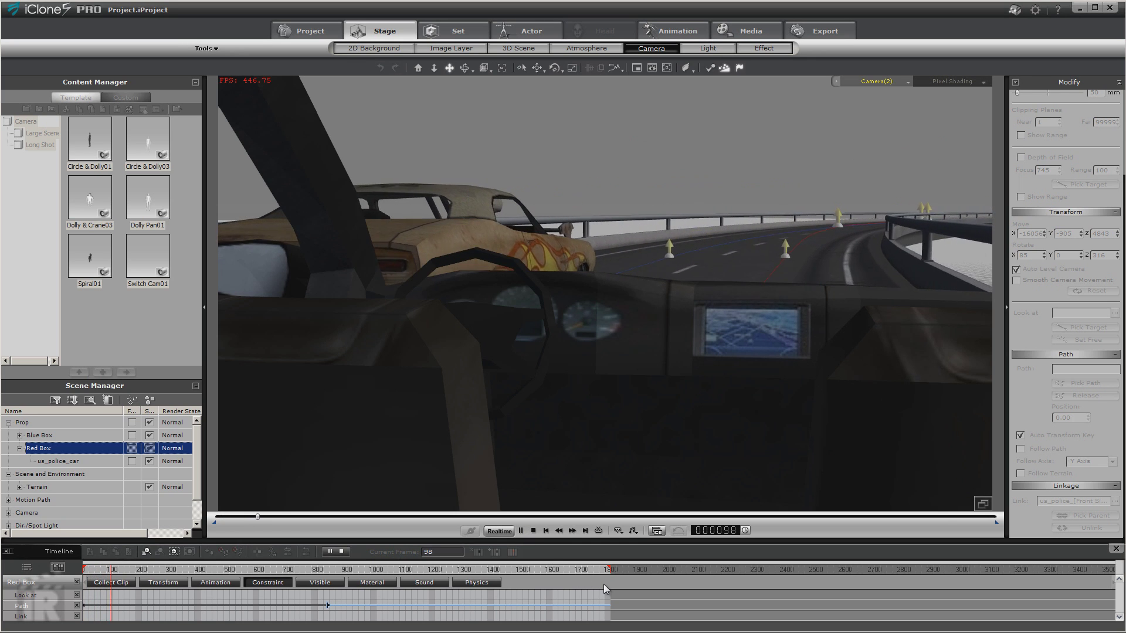